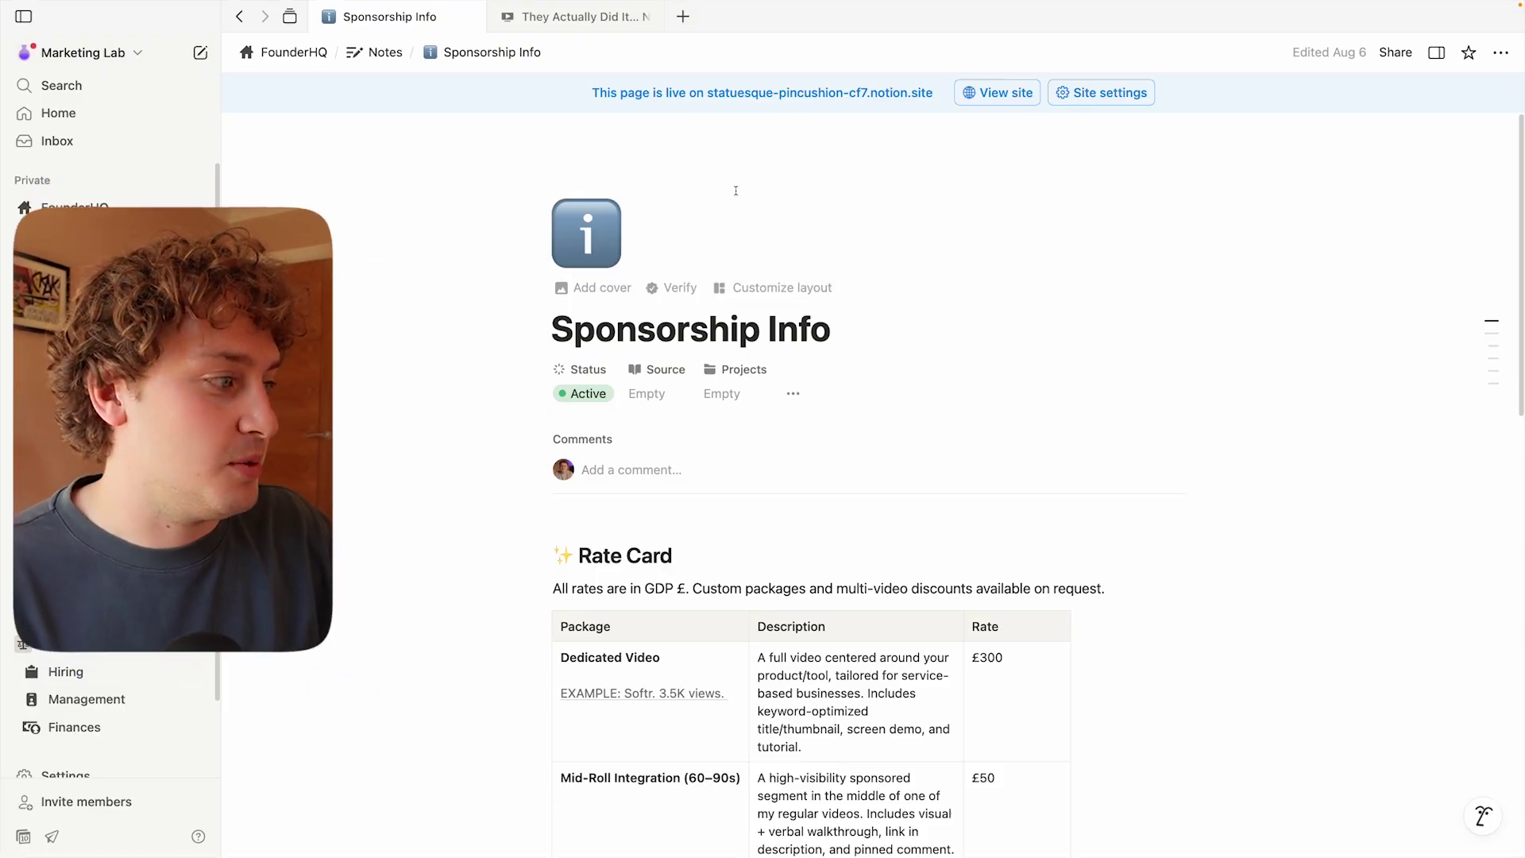
Step: Switch on Available offline for the Sponsorship Info page from its ••• menu
click(1500, 54)
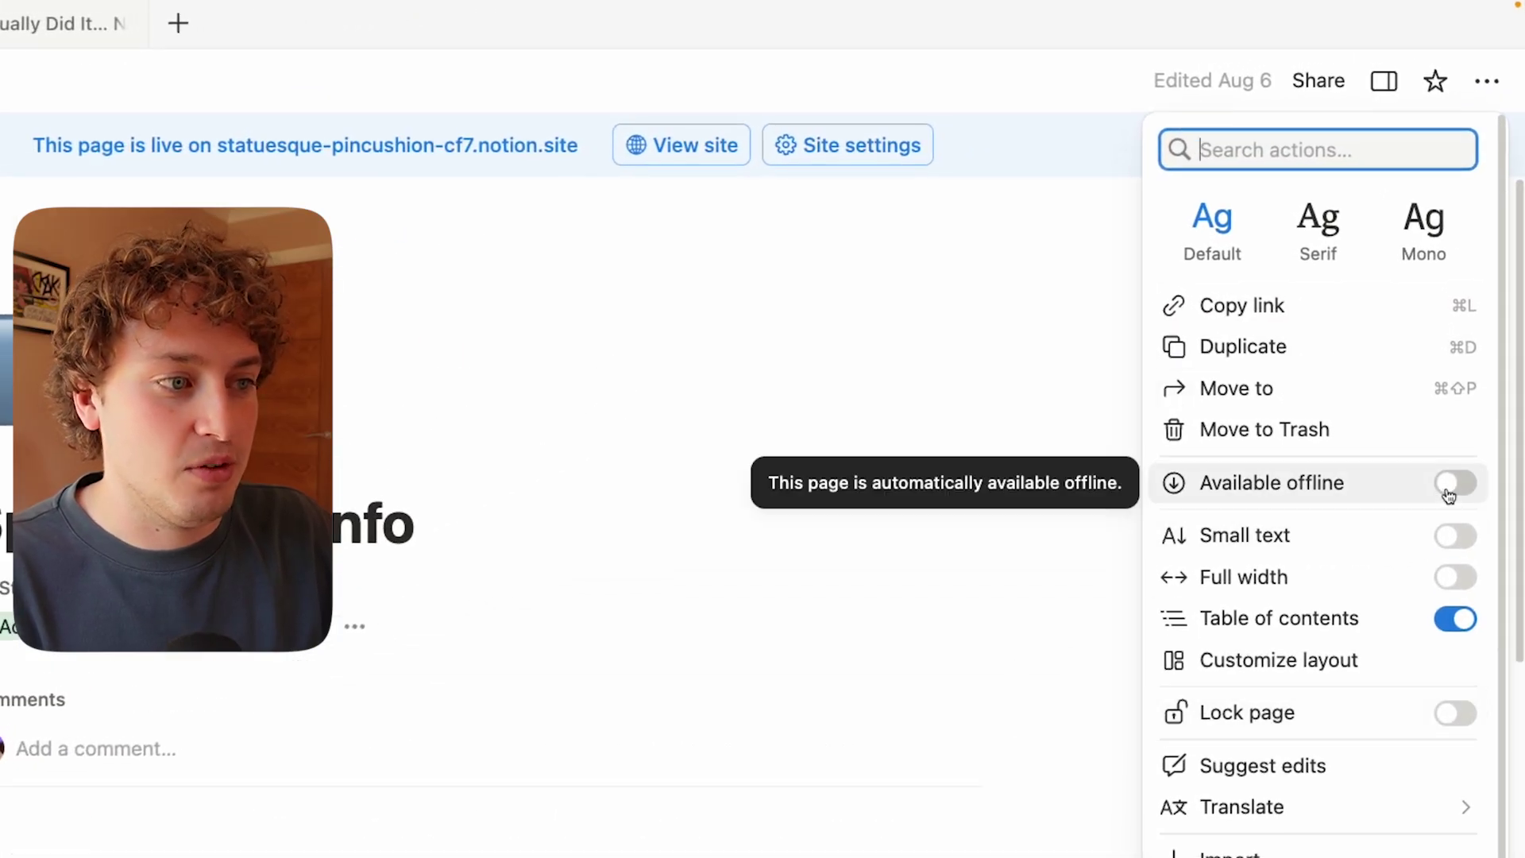
click(1453, 494)
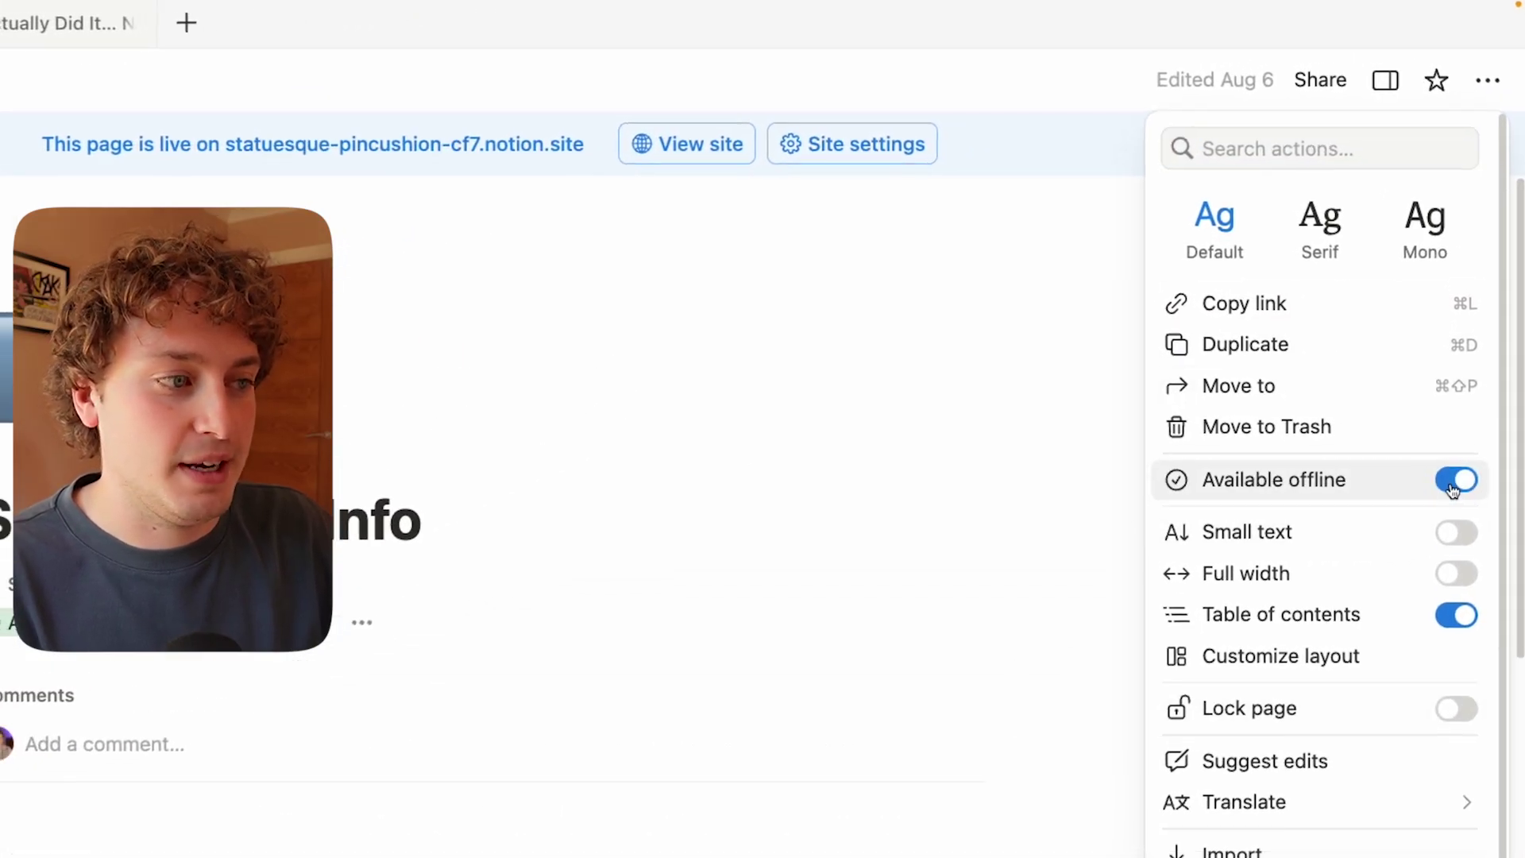
click(879, 418)
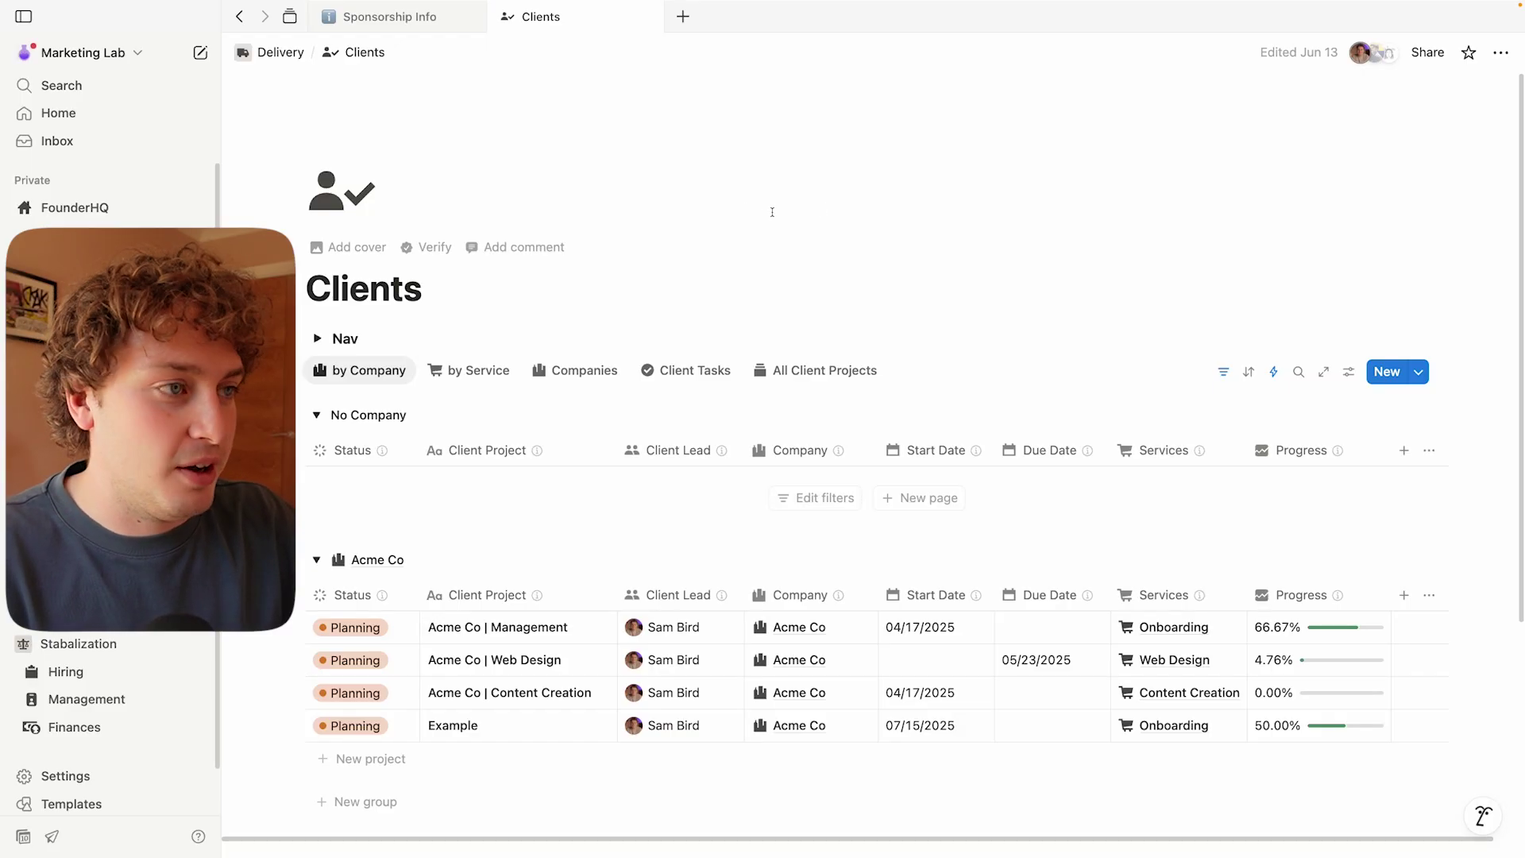
Step: Switch on Available offline for the Clients database from its ••• menu
click(1499, 54)
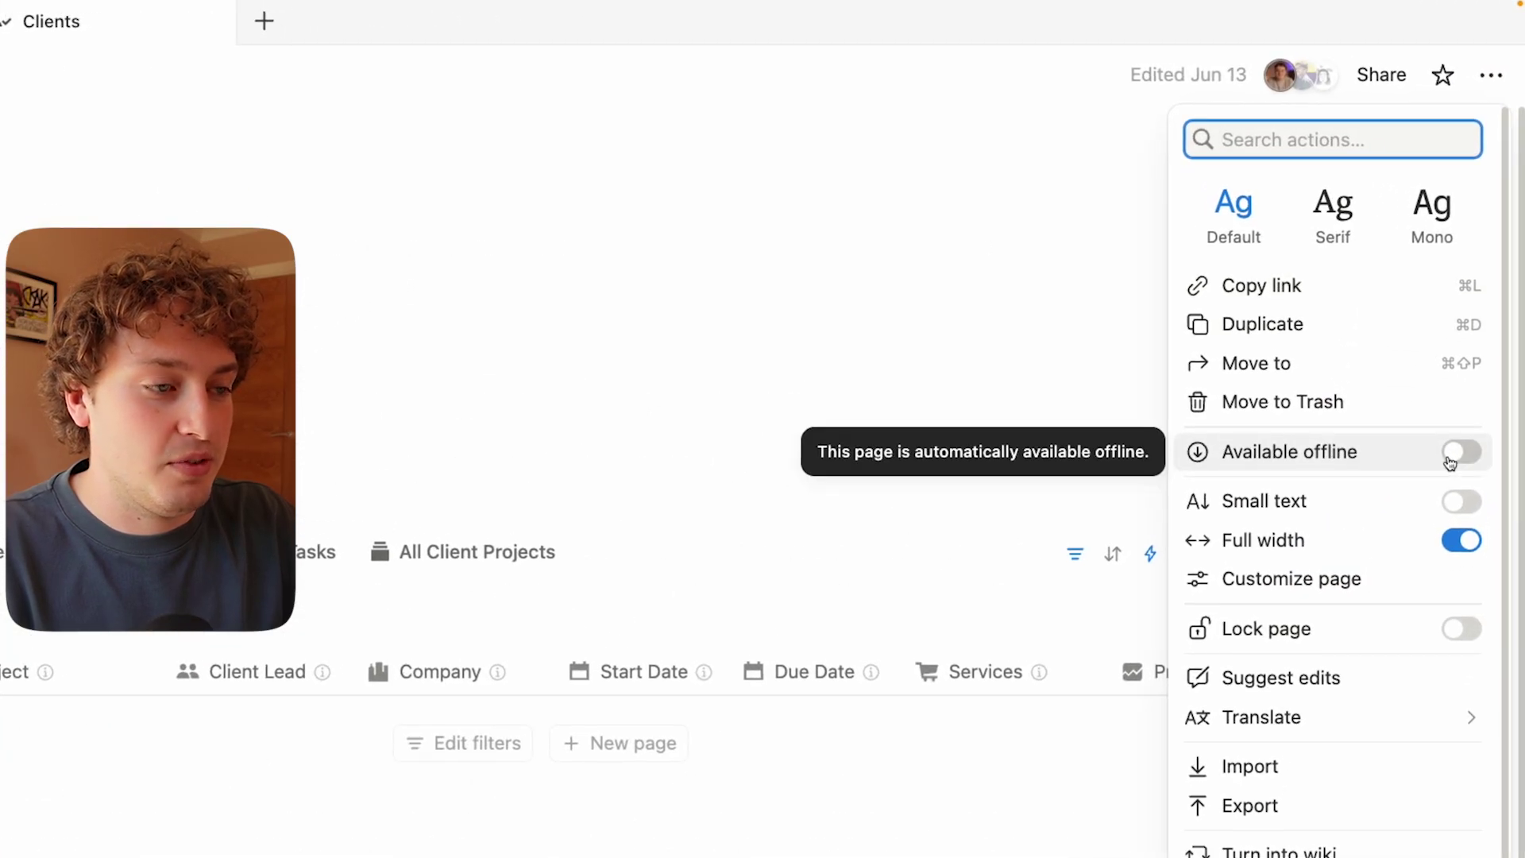
click(1451, 462)
click(627, 426)
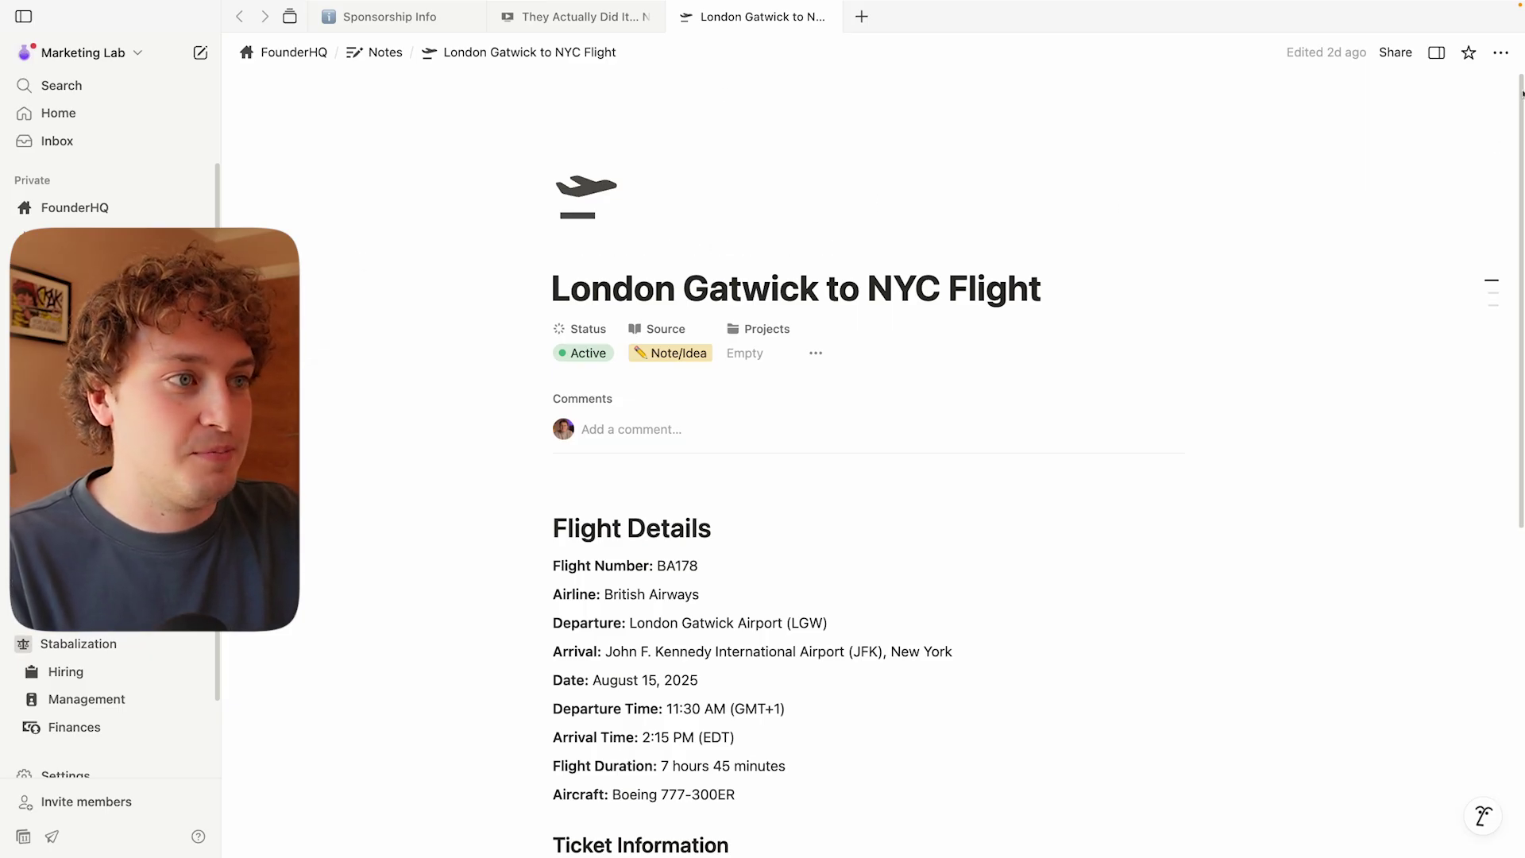
Step: Switch on Available offline for the London Gatwick to NYC Flight page
click(1500, 52)
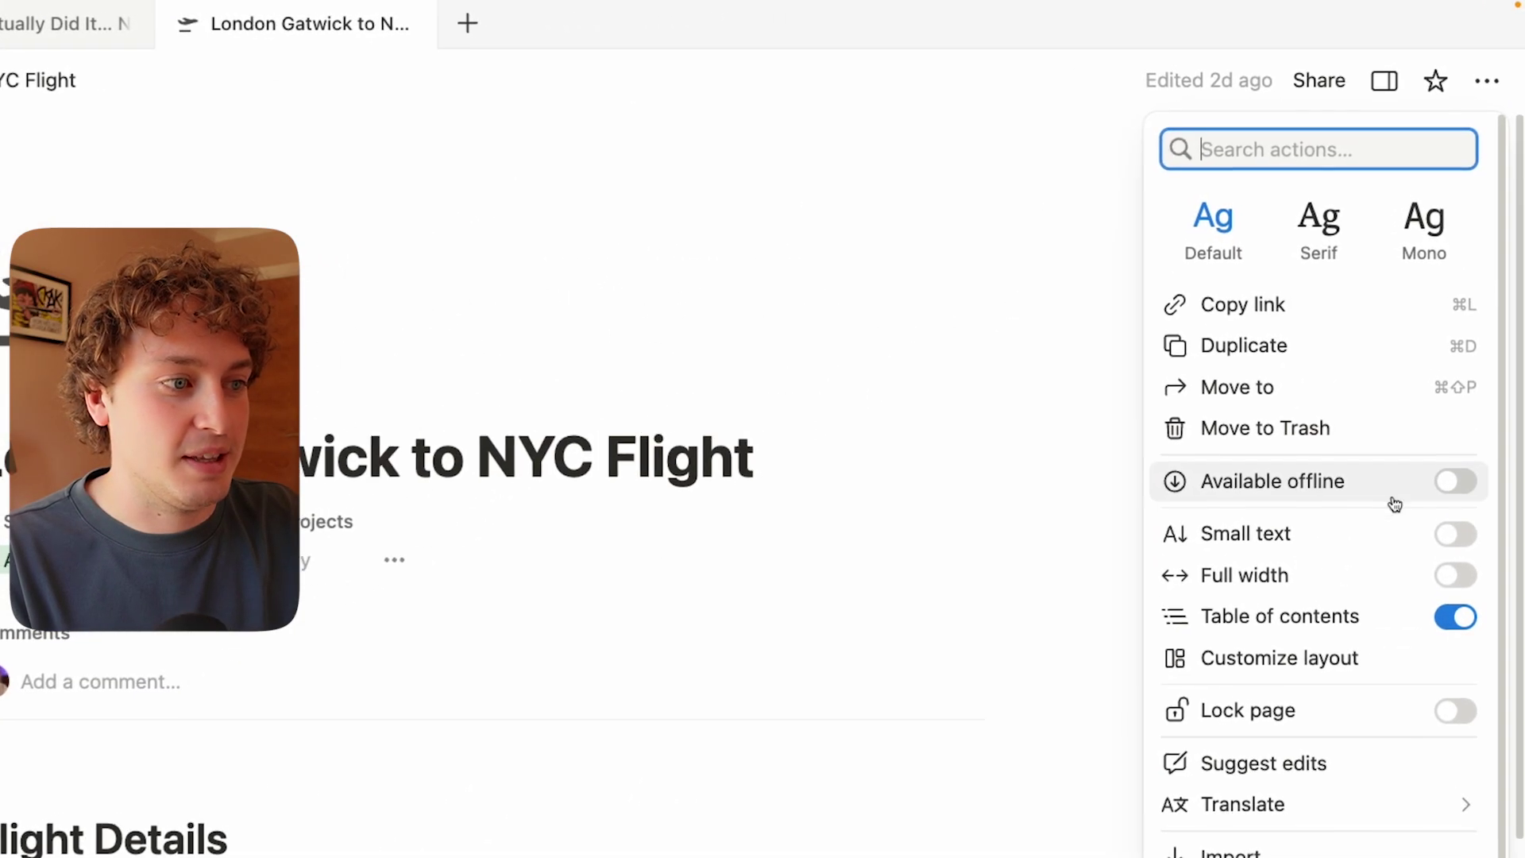
click(1447, 488)
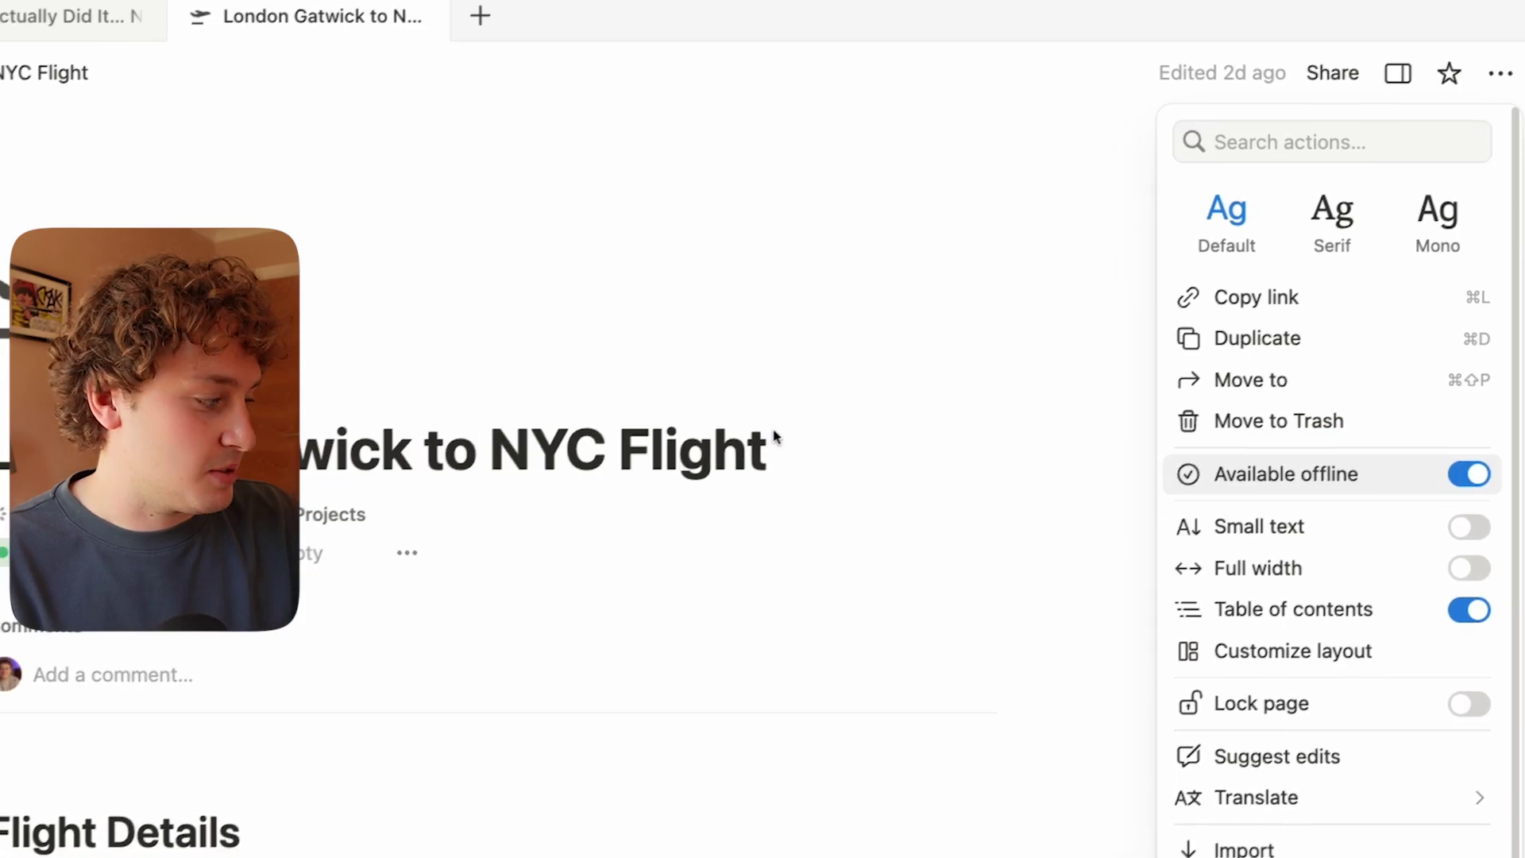
key(Escape)
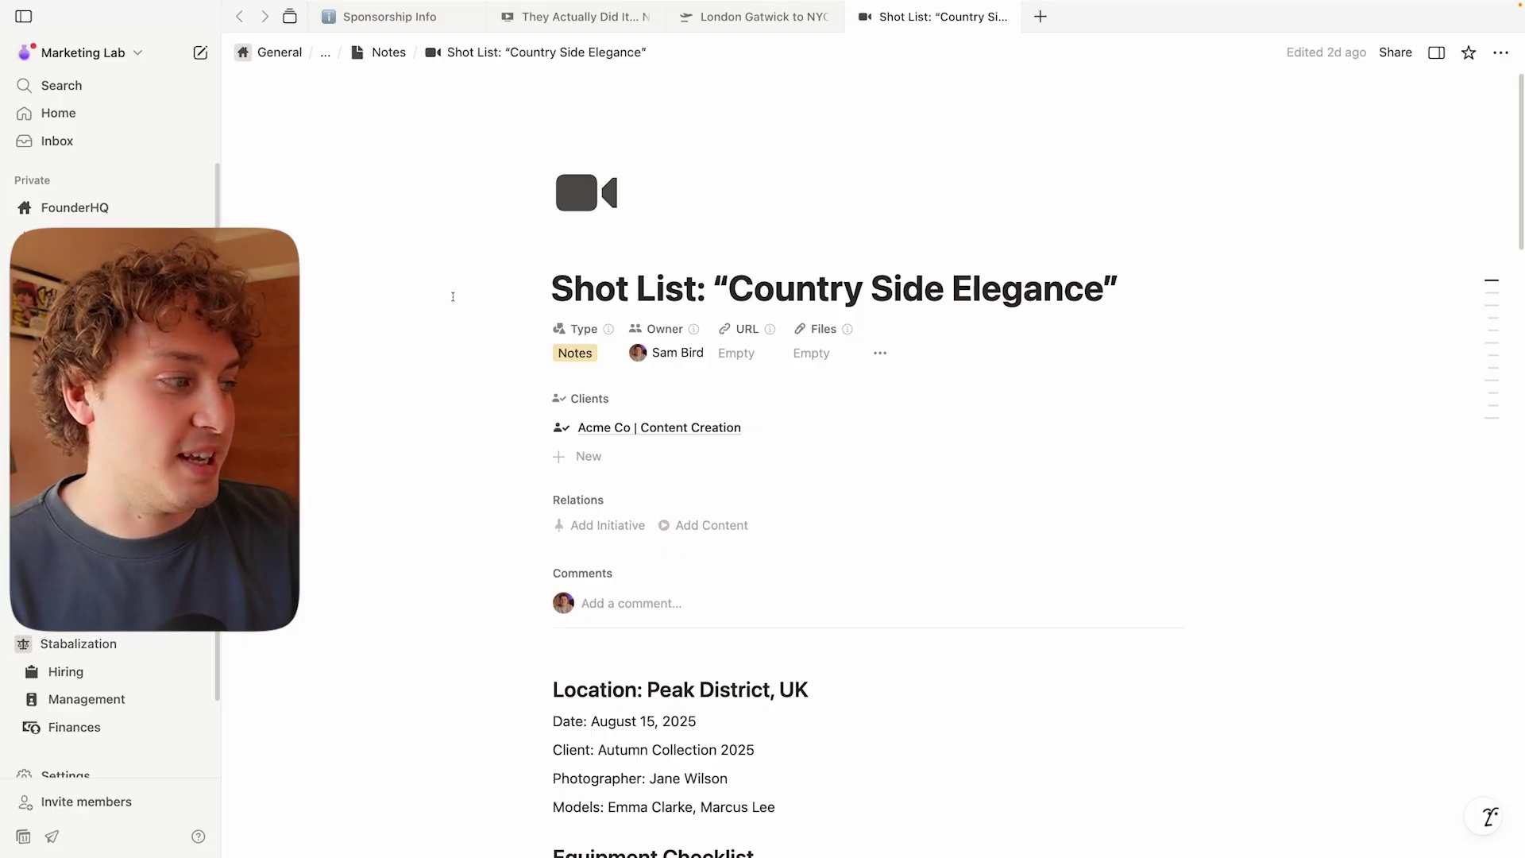
Step: Make the Shot List “Country Side Elegance” page available offline
scroll(434, 332, down, 15)
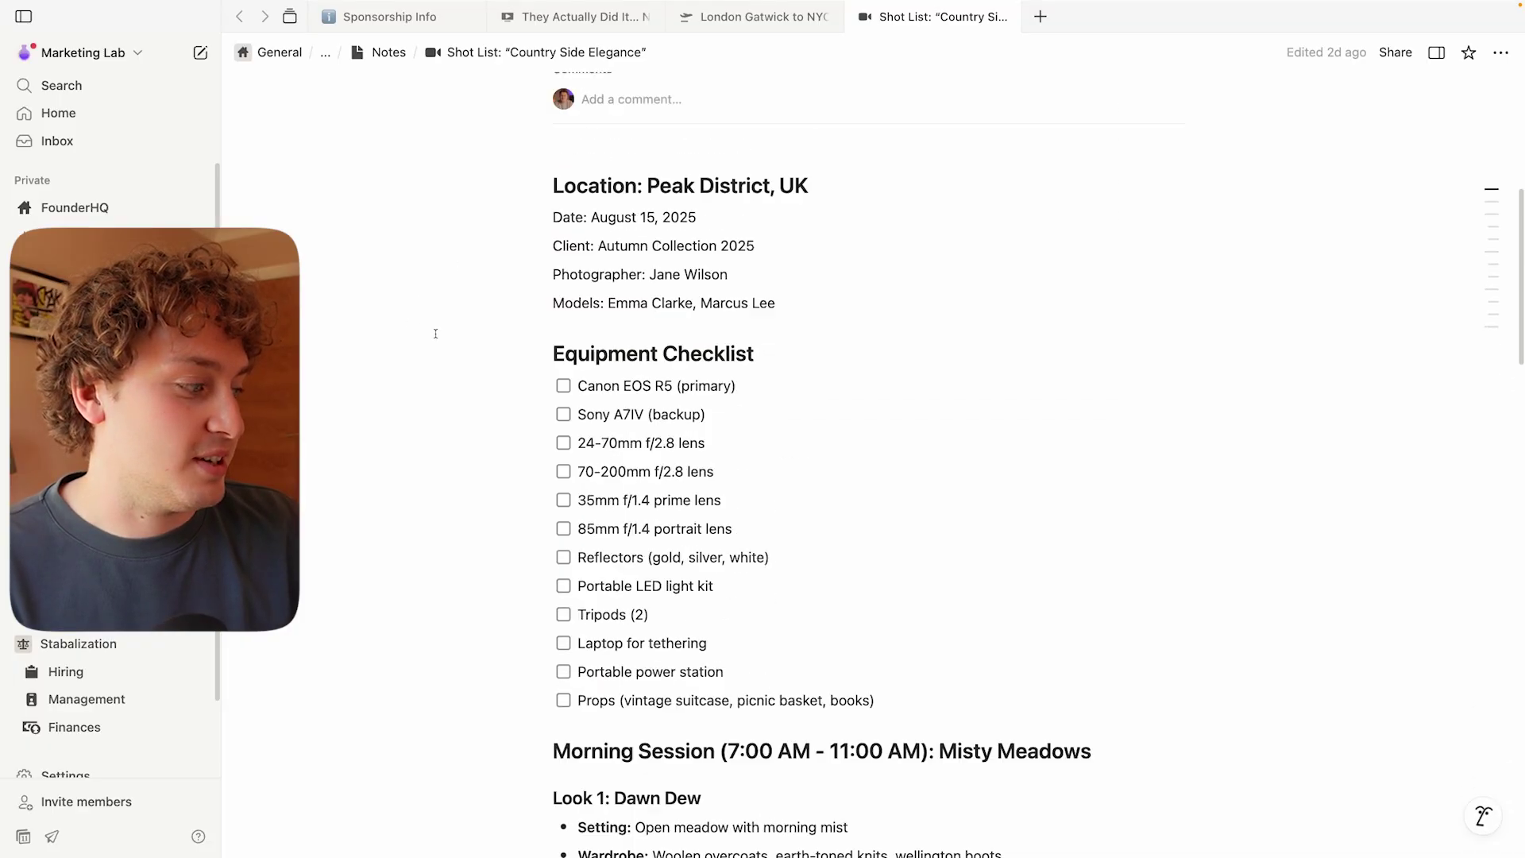
scroll(436, 333, up, 15)
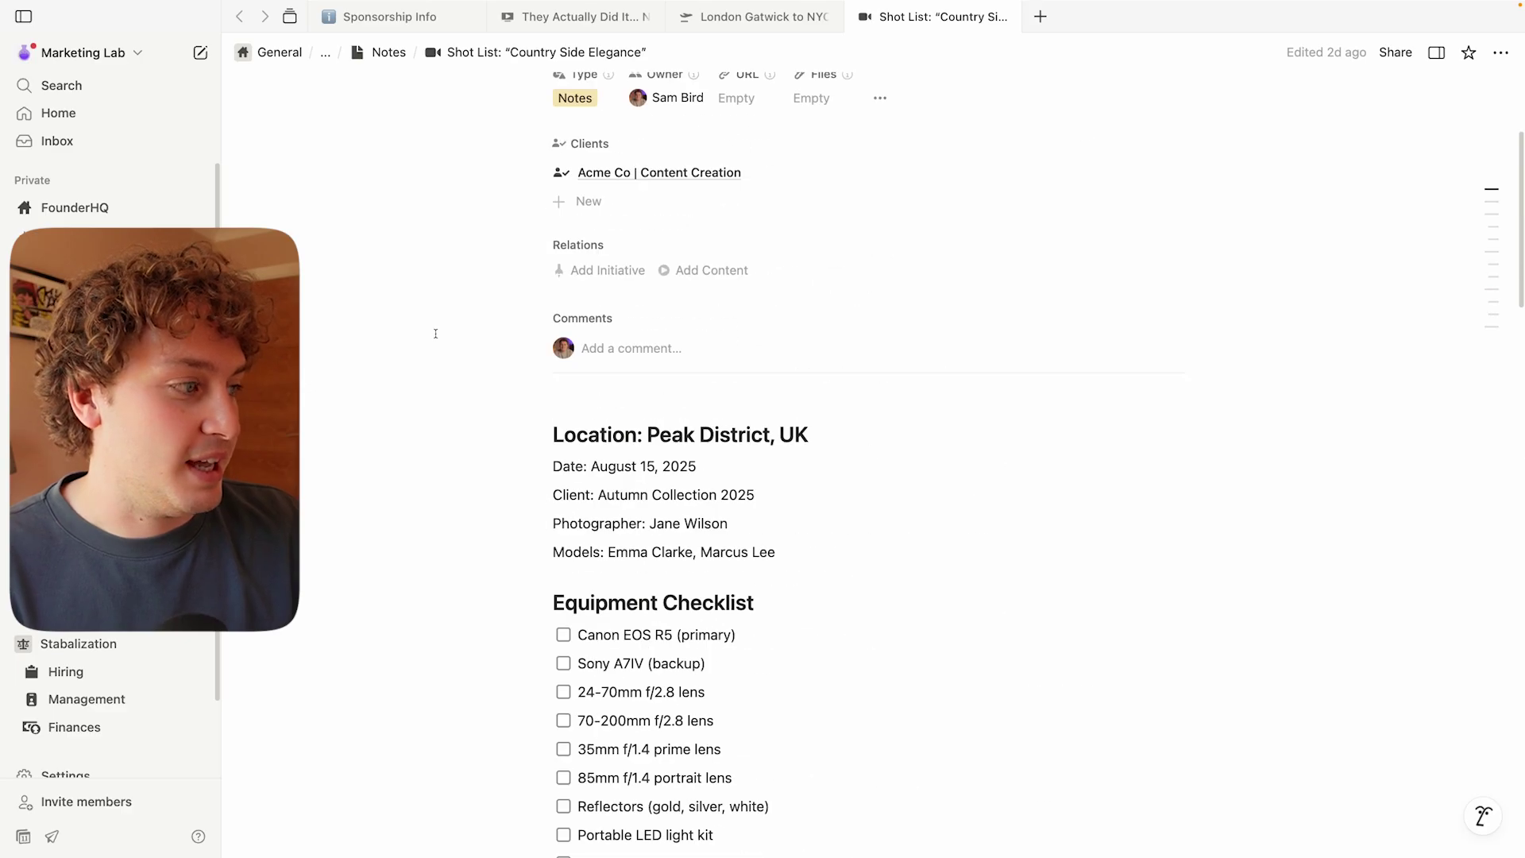
click(1502, 54)
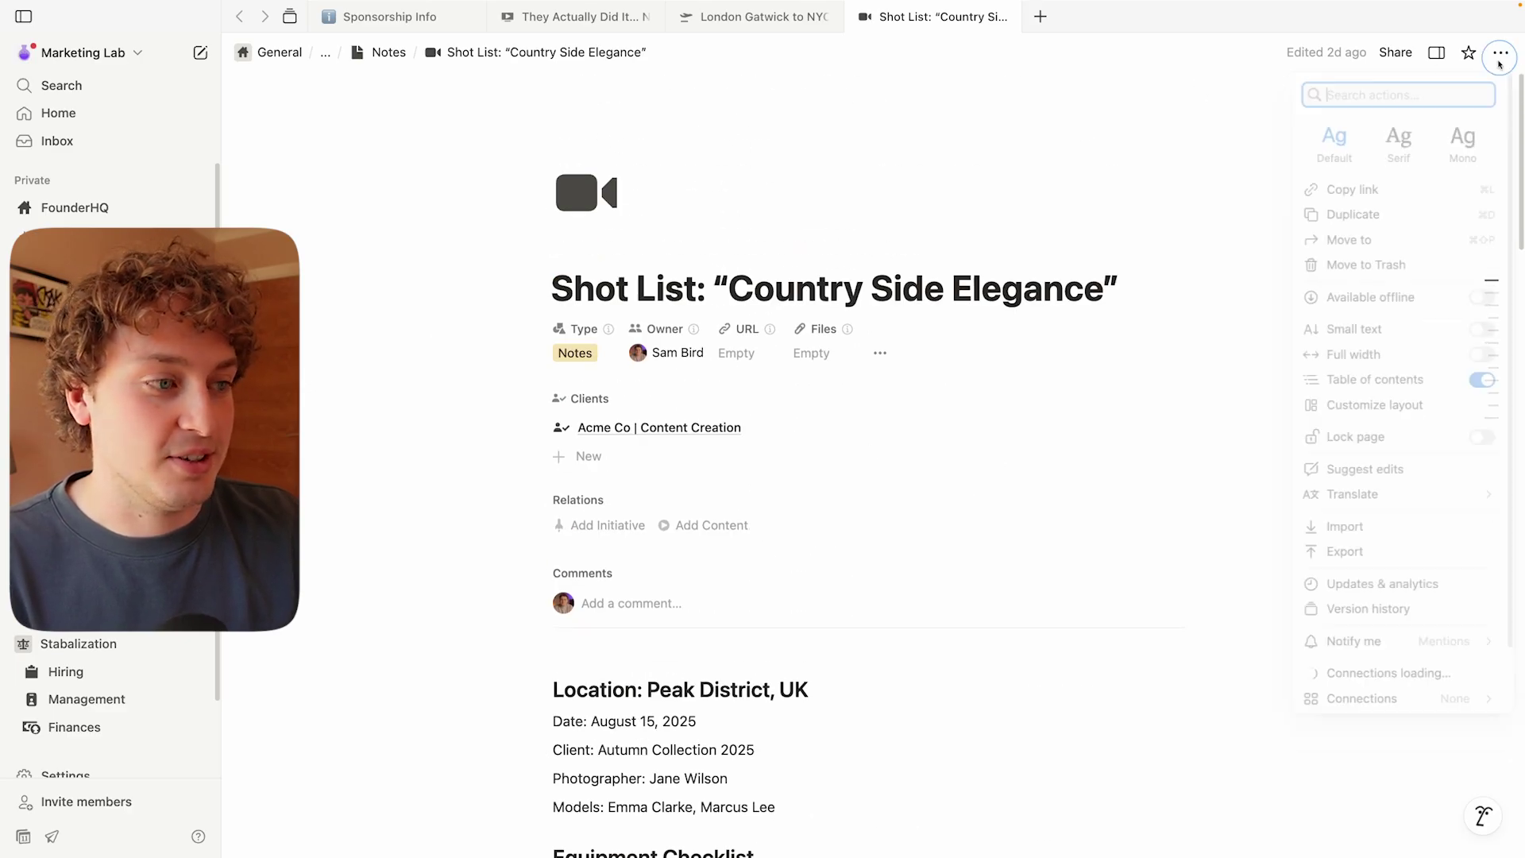
click(1479, 306)
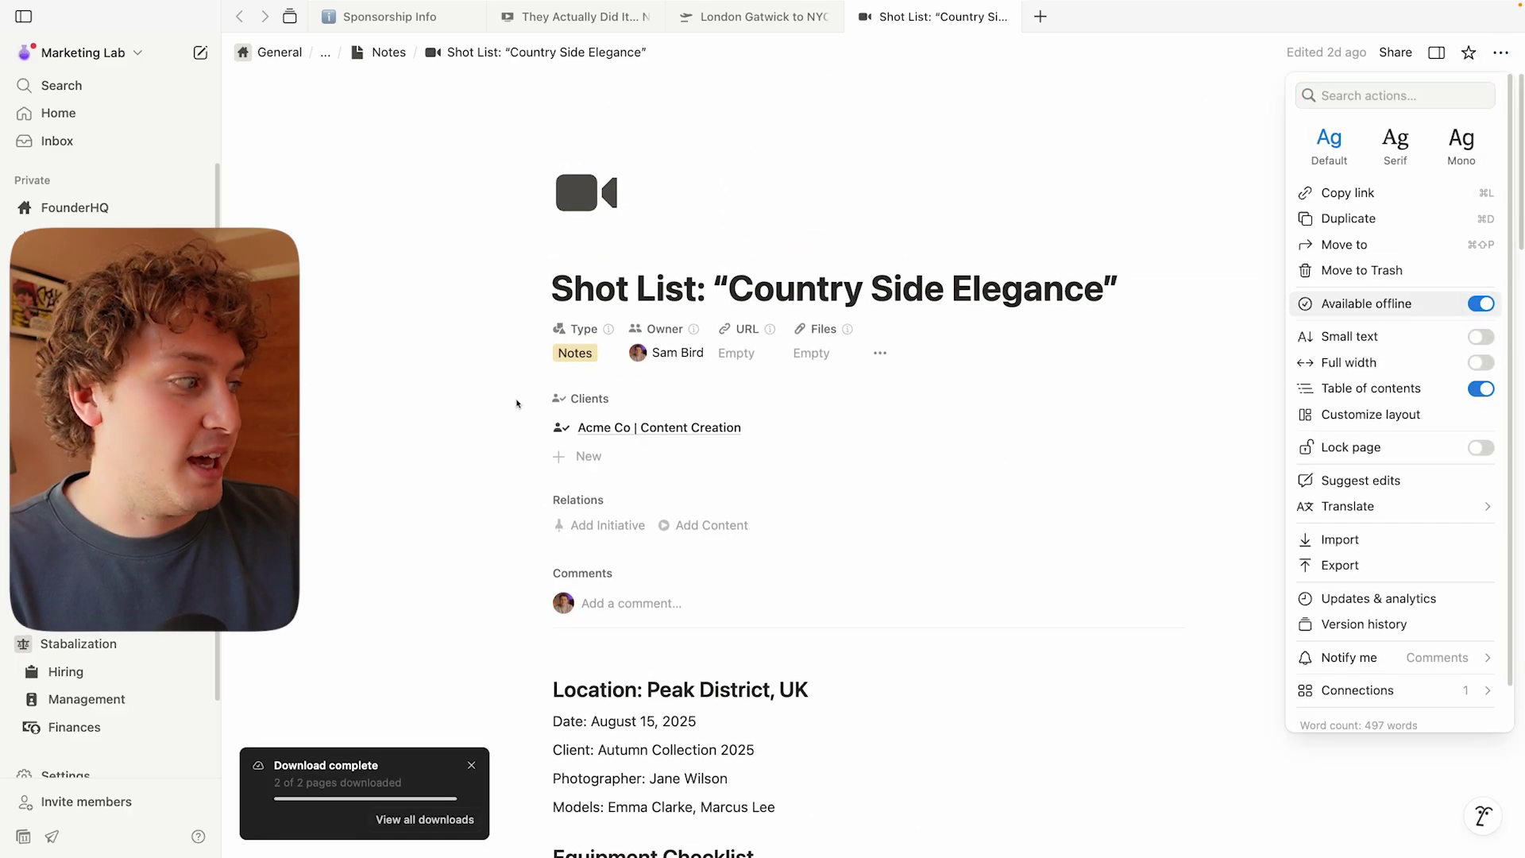
click(432, 373)
scroll(440, 365, down, 4)
scroll(443, 363, down, 4)
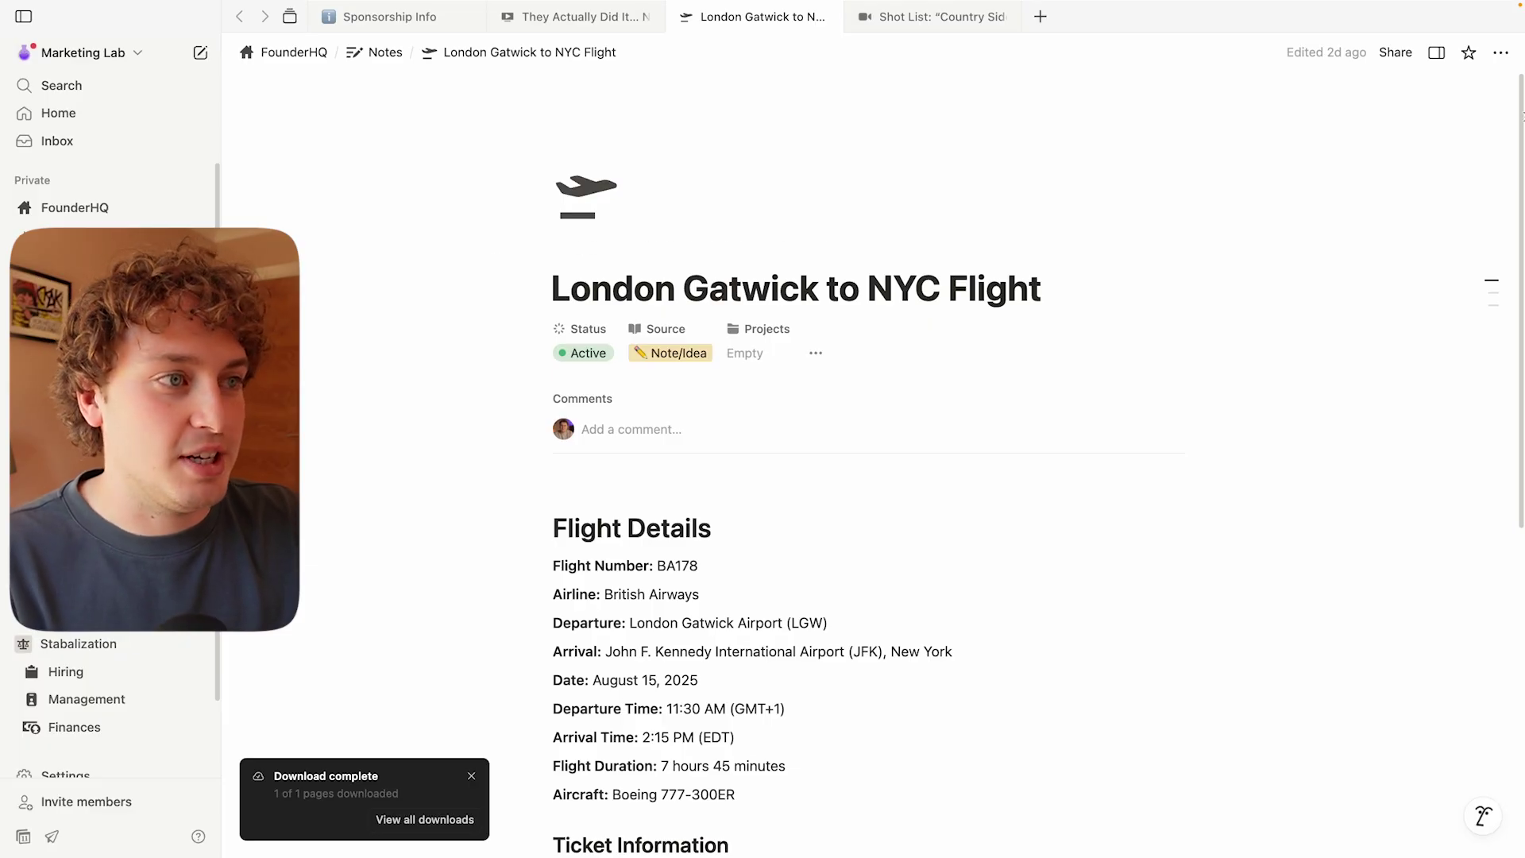
Step: Star the London Gatwick to NYC Flight page to add it to Favorites
click(1501, 53)
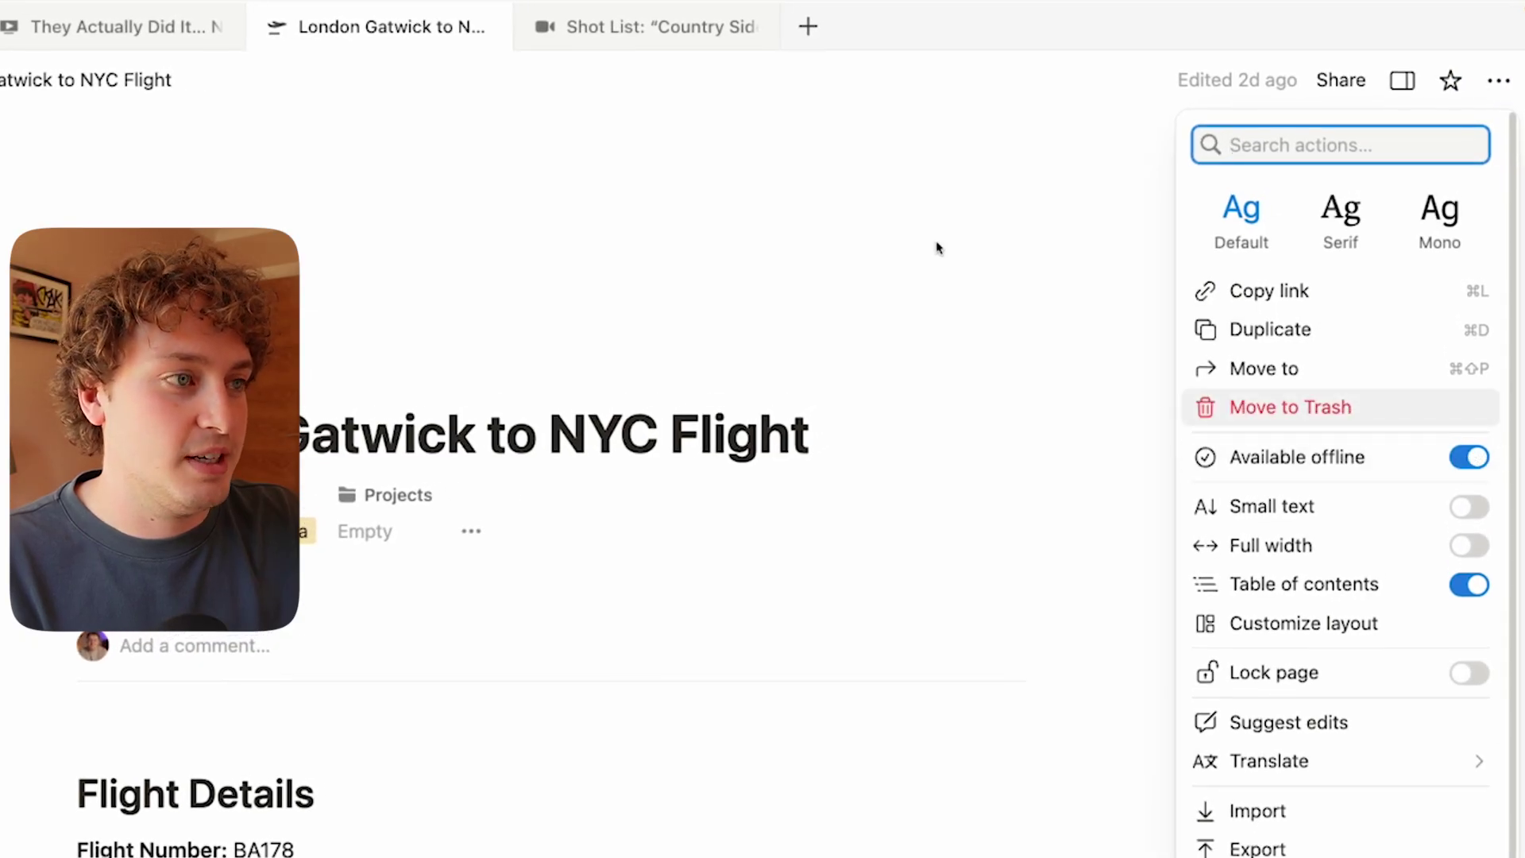
click(937, 248)
click(1457, 89)
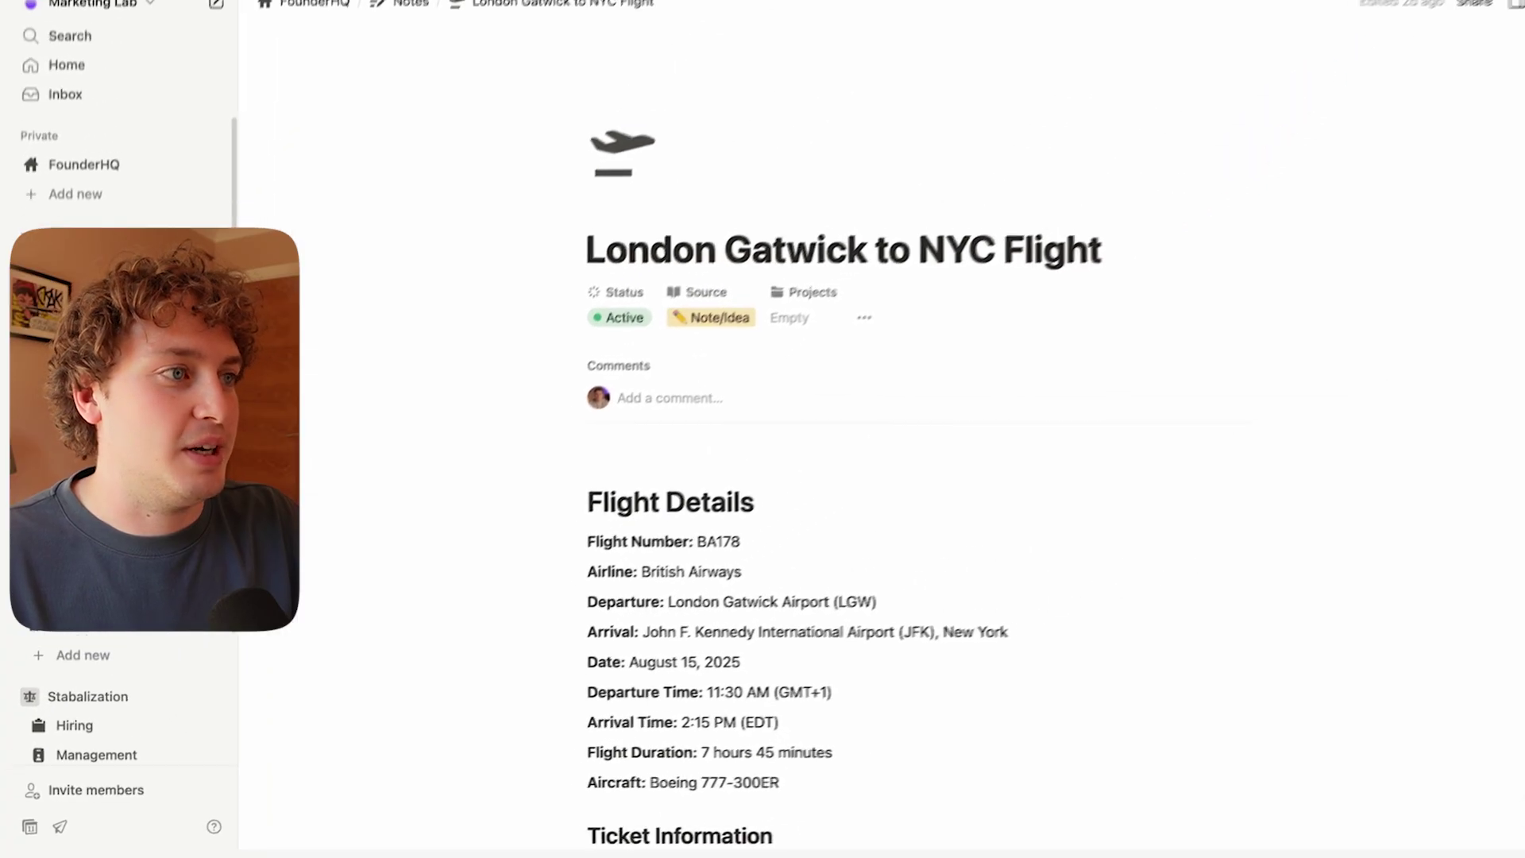
Step: Switch the computer's Wi-Fi off to take Notion offline
click(1428, 7)
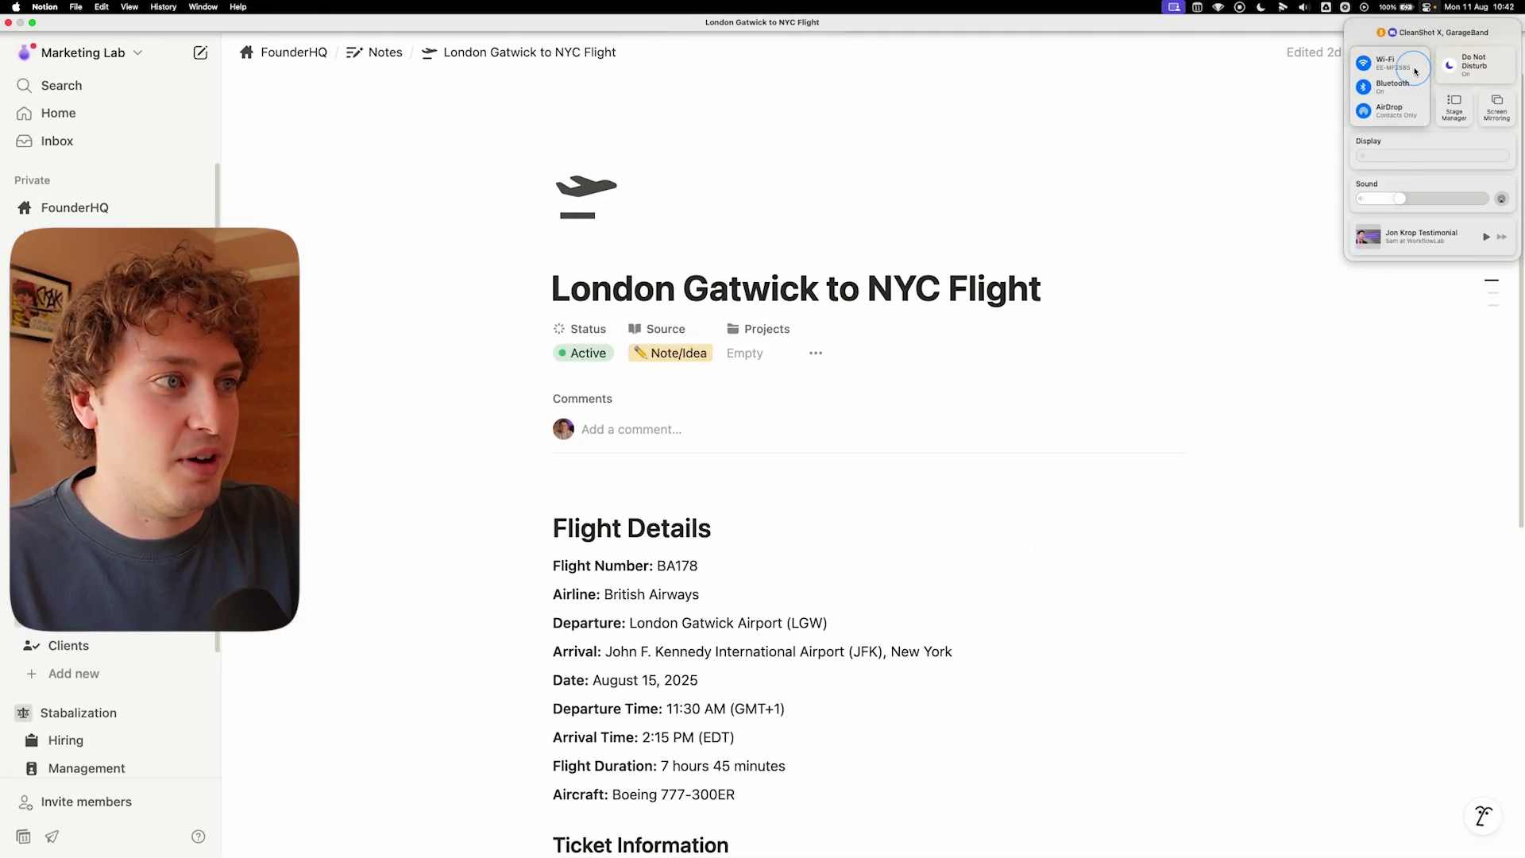
click(1414, 71)
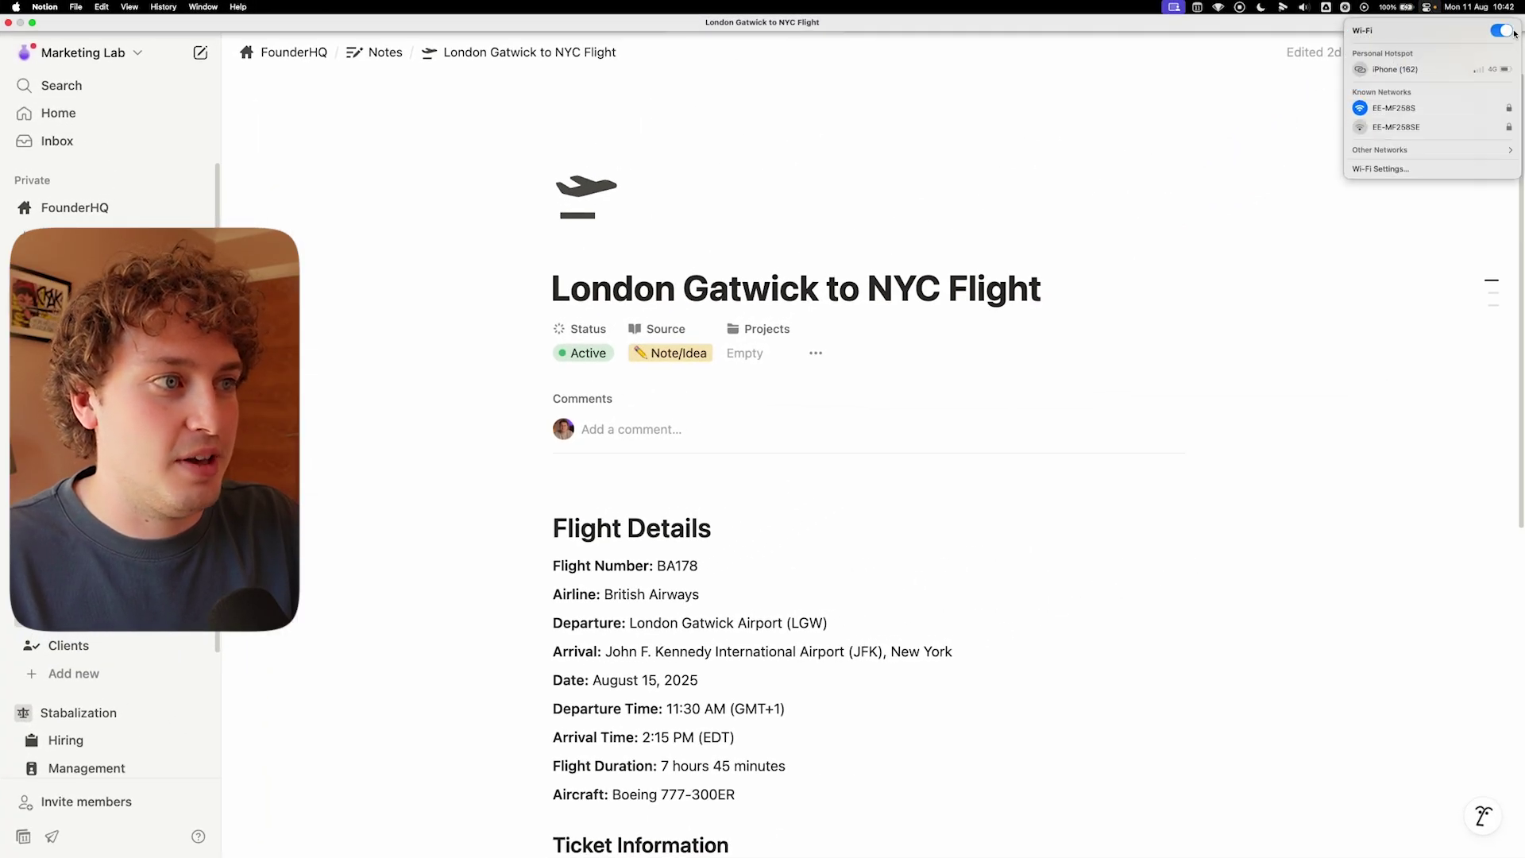
click(1498, 33)
click(1298, 225)
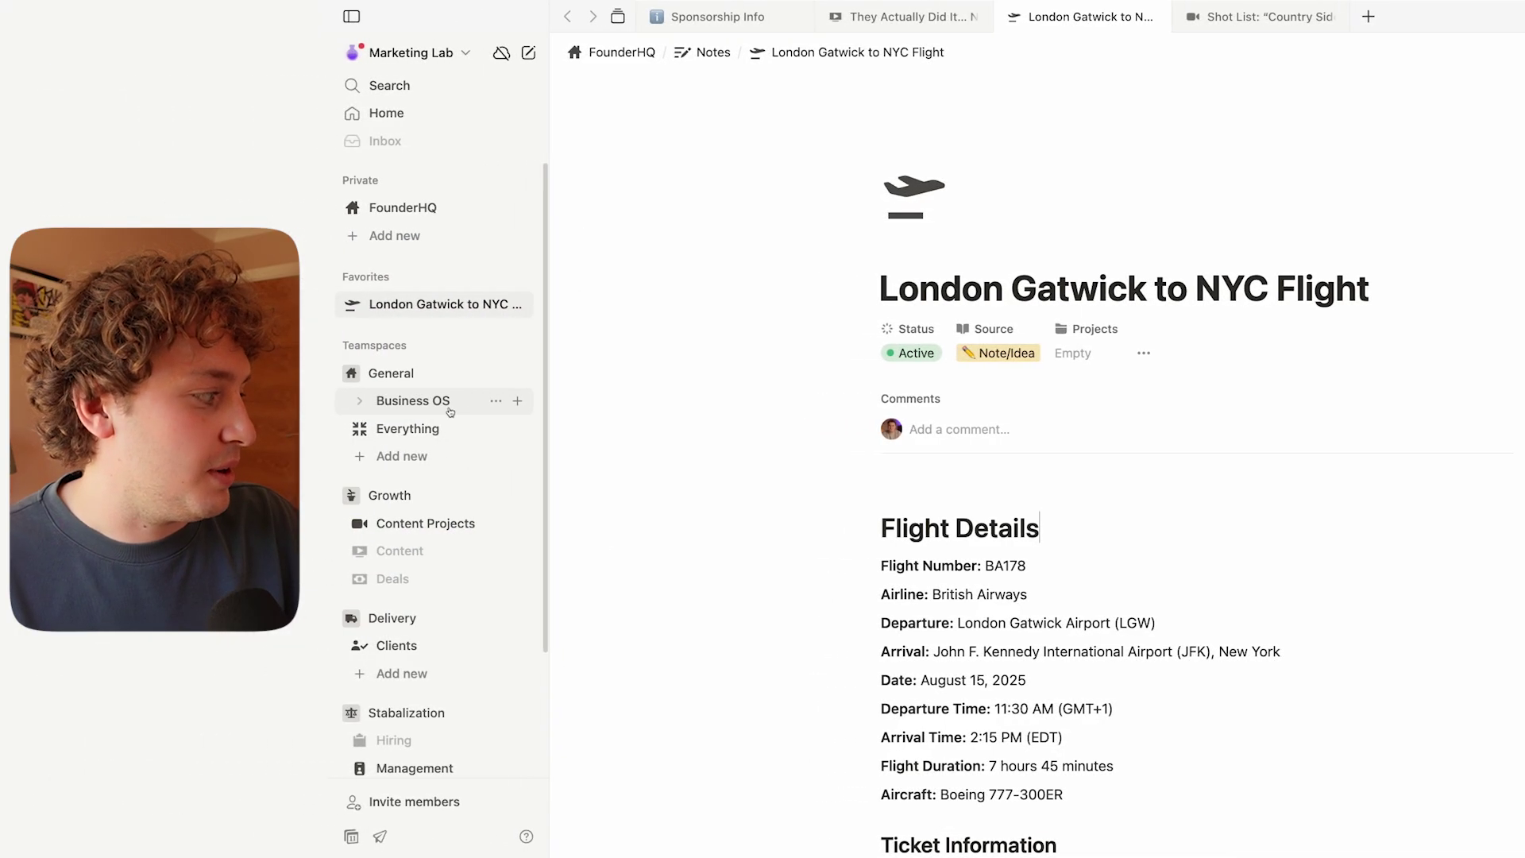
Step: Scroll the flight note, then open and close the workspace search
scroll(428, 413, down, 3)
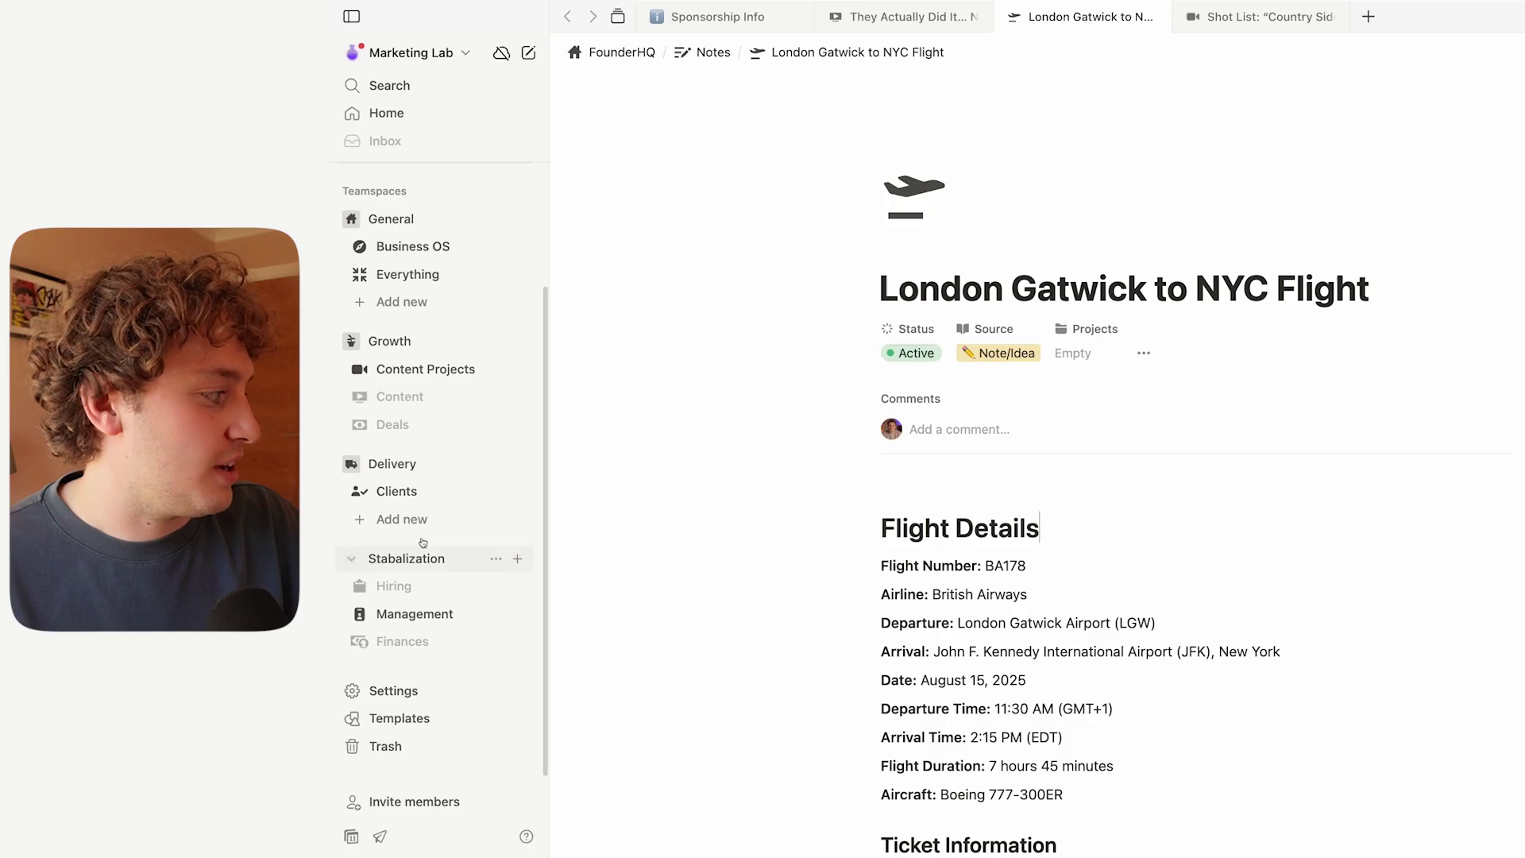
scroll(423, 543, up, 3)
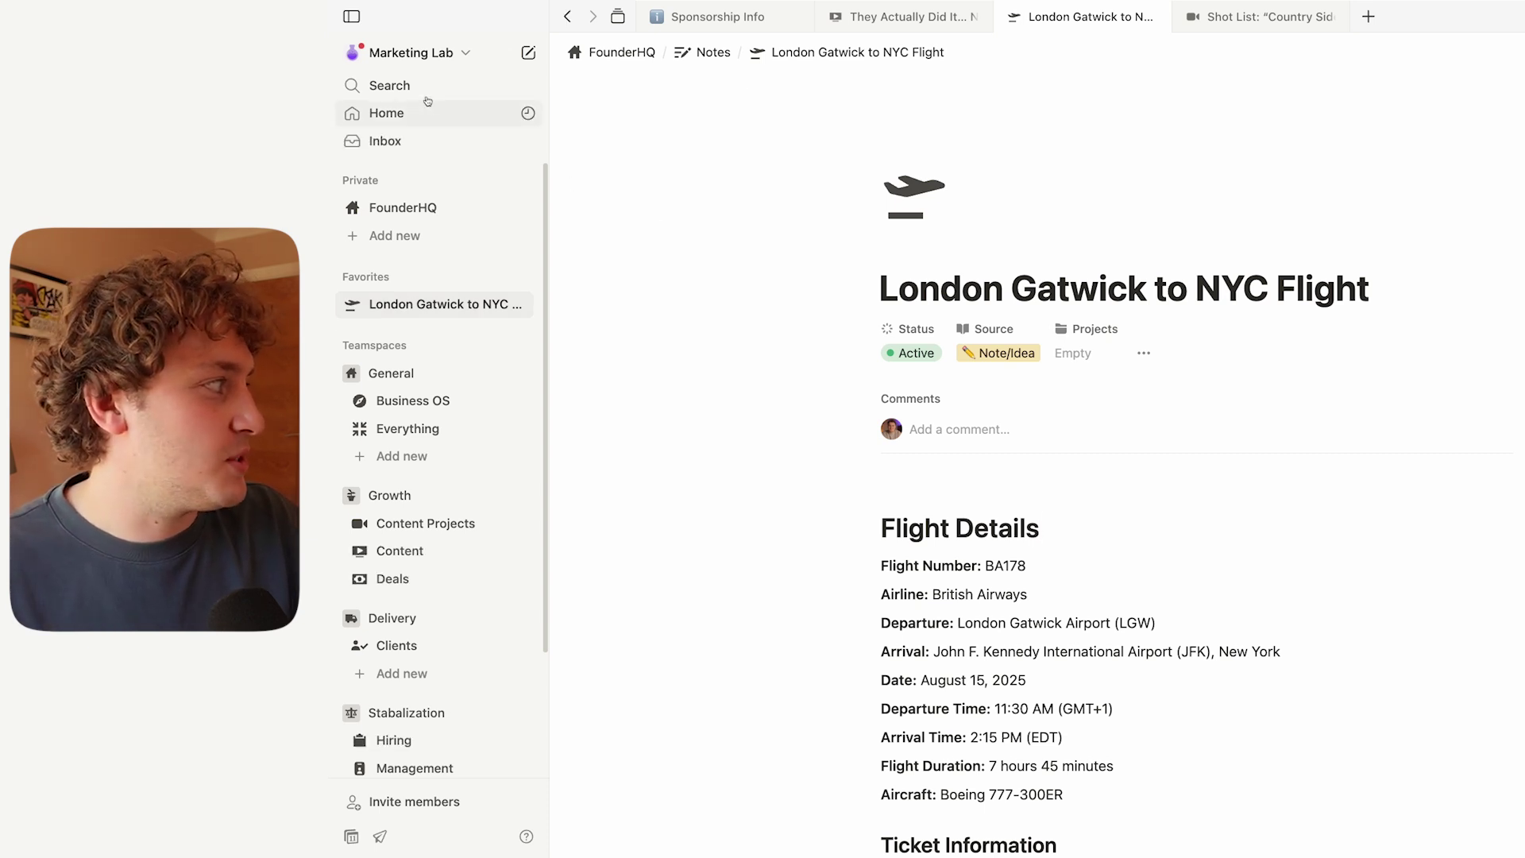
click(397, 86)
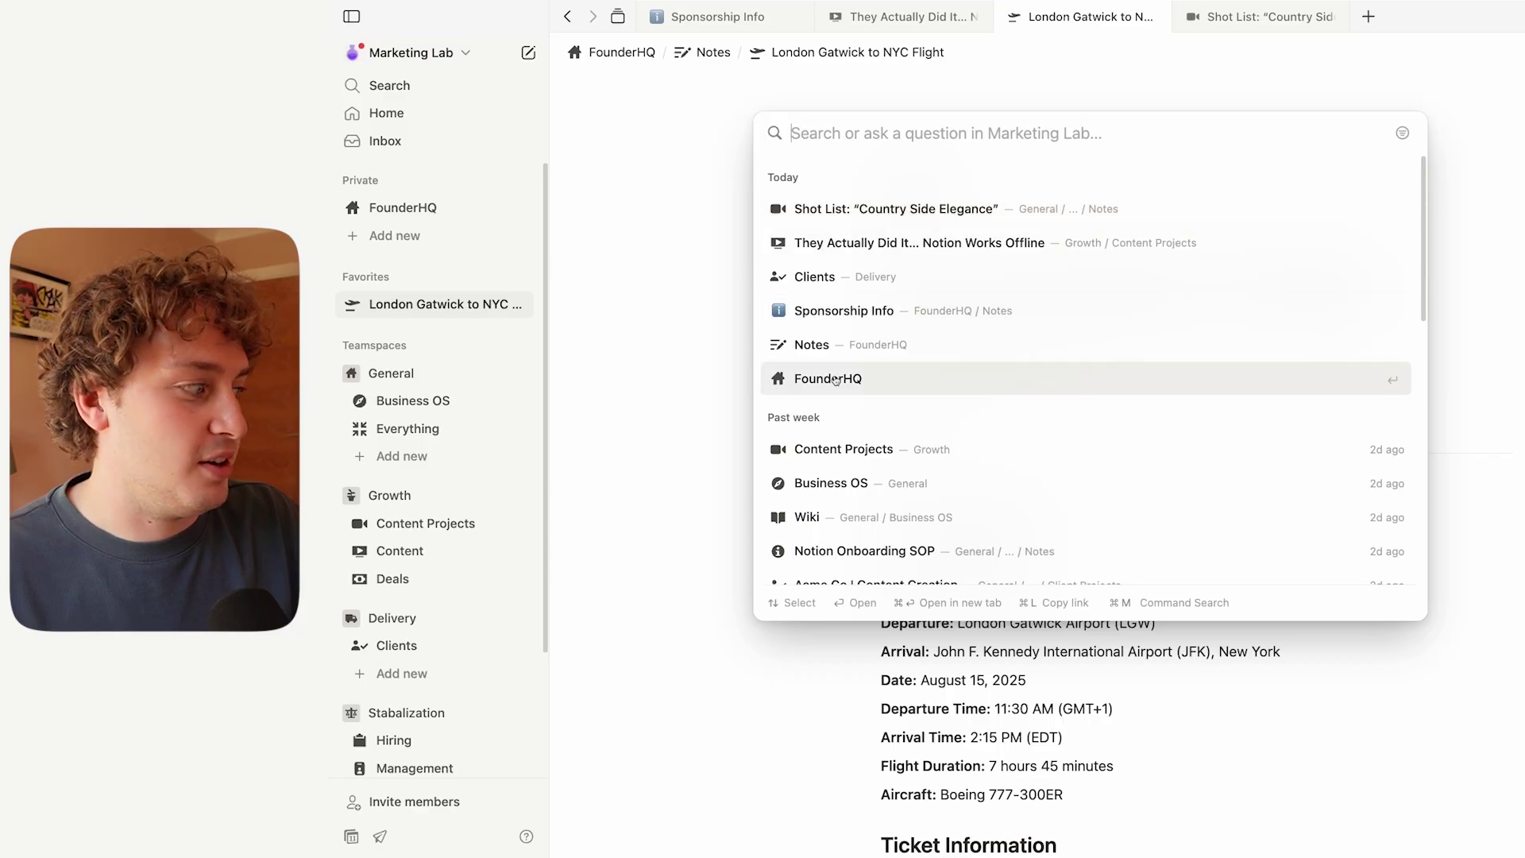
click(657, 357)
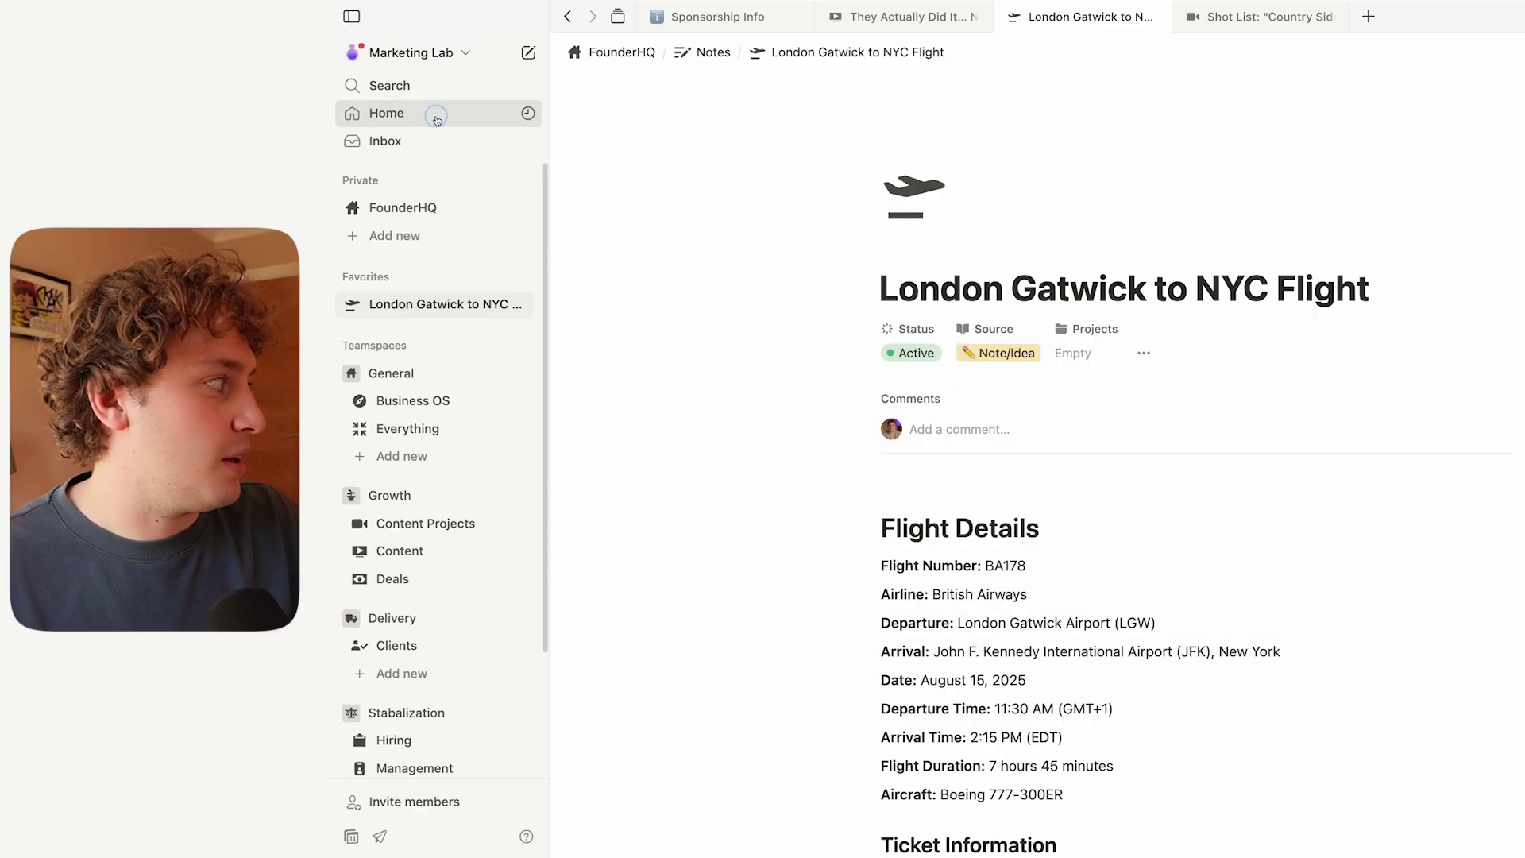
Step: Go to Home, show more recently visited pages, and switch Wi-Fi off
click(461, 113)
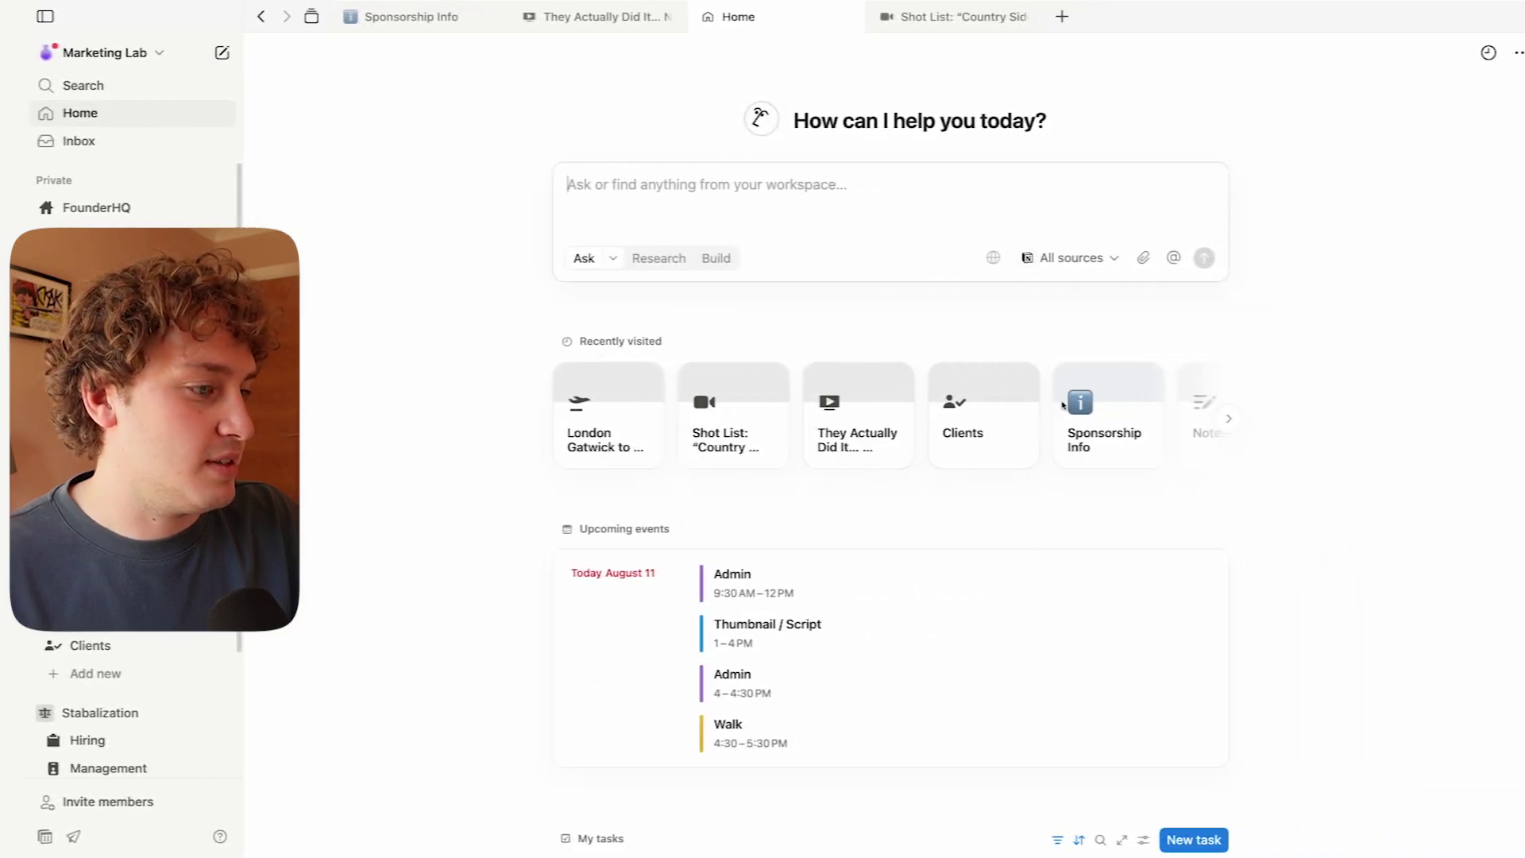
click(1208, 419)
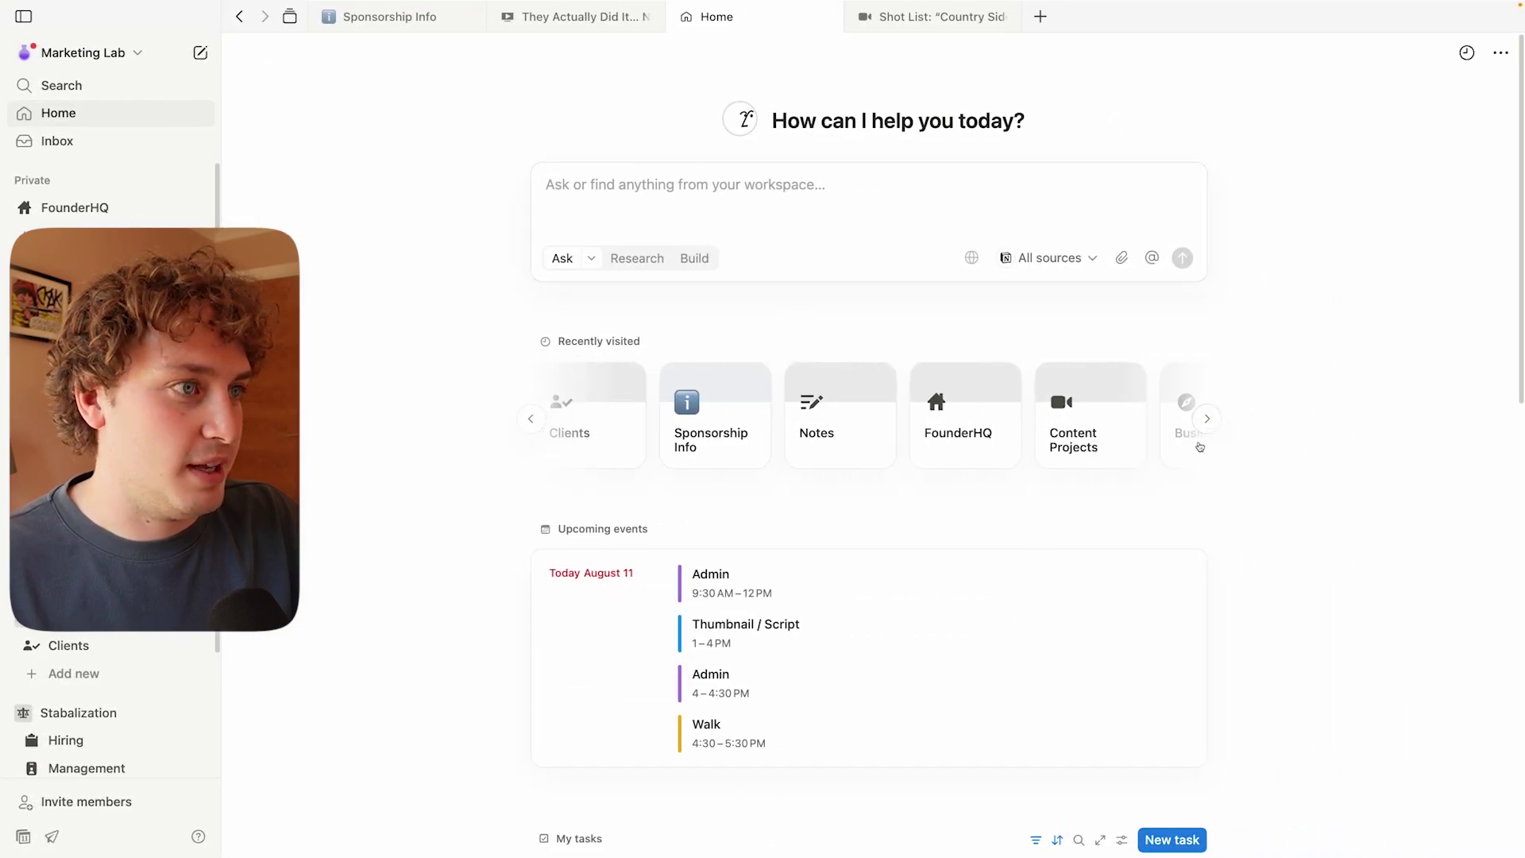
click(1456, 6)
click(1498, 35)
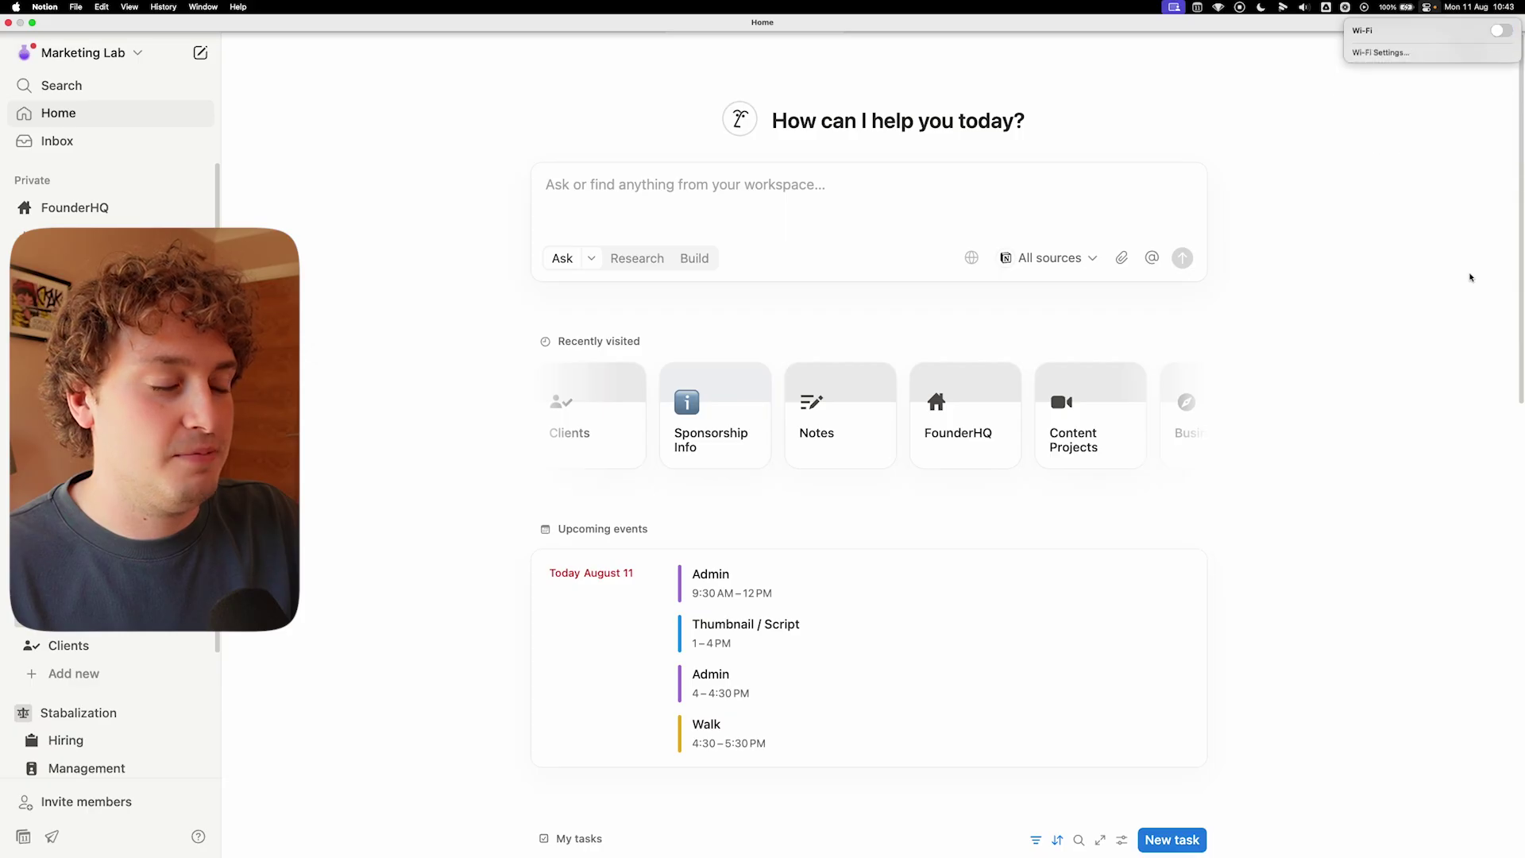
click(969, 351)
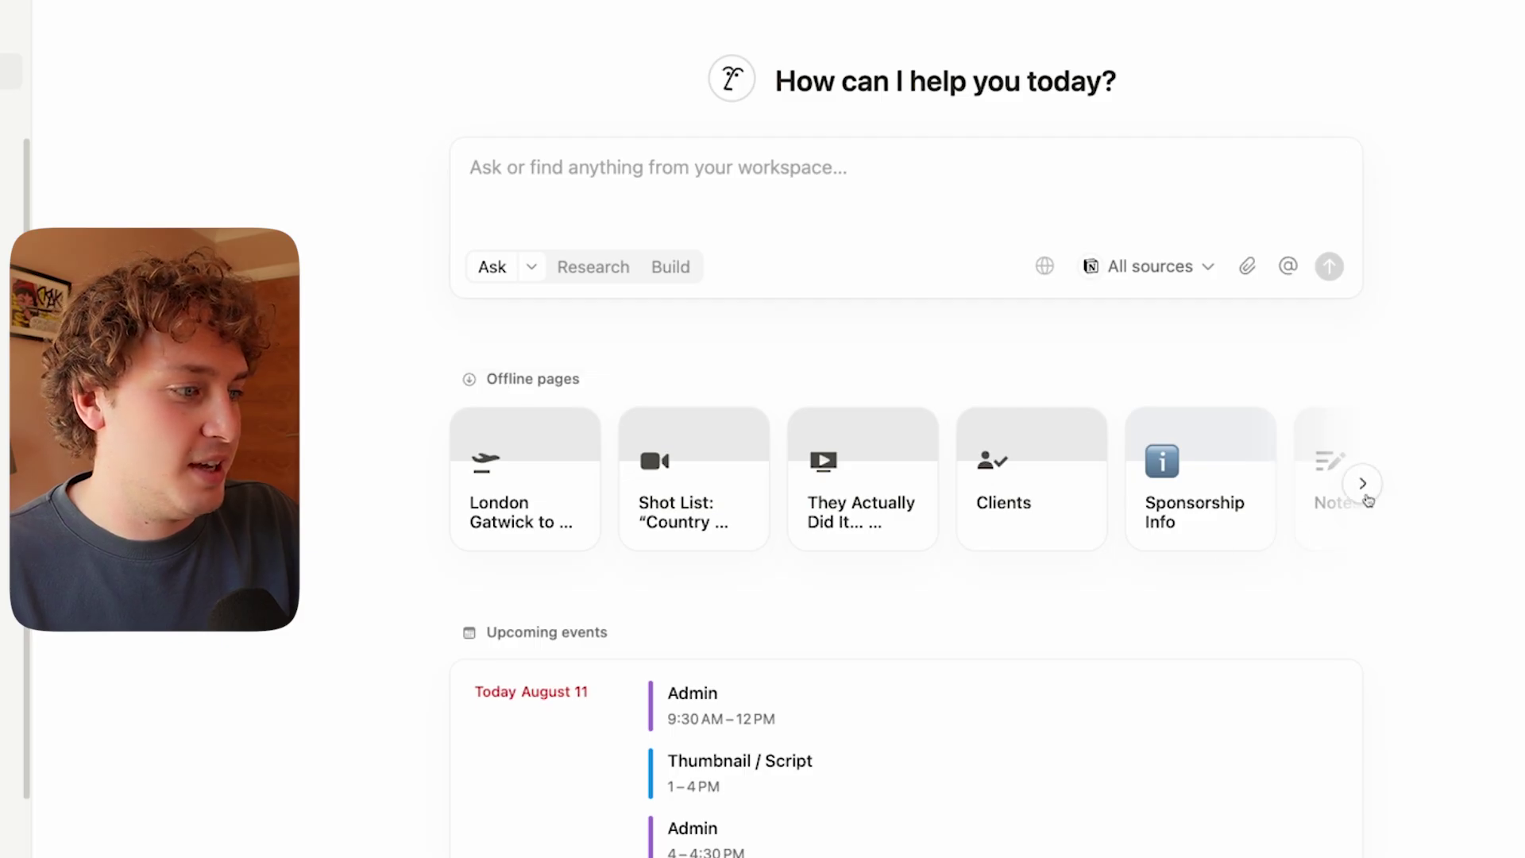
Step: Page through the Offline pages carousel and open the Sponsorship Info card
click(1363, 483)
click(1363, 483)
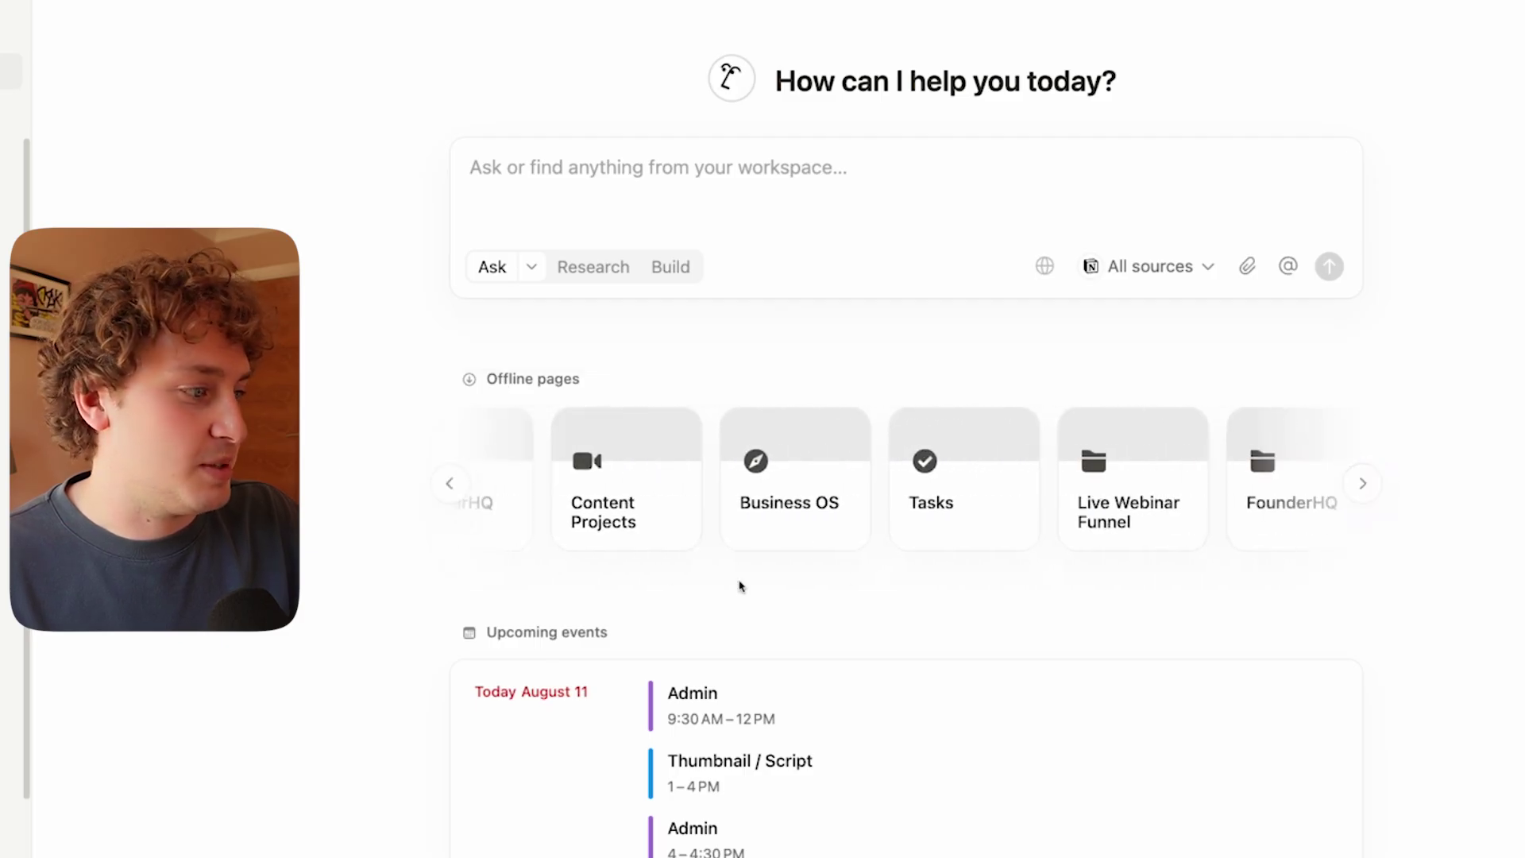
click(460, 491)
click(455, 488)
click(454, 487)
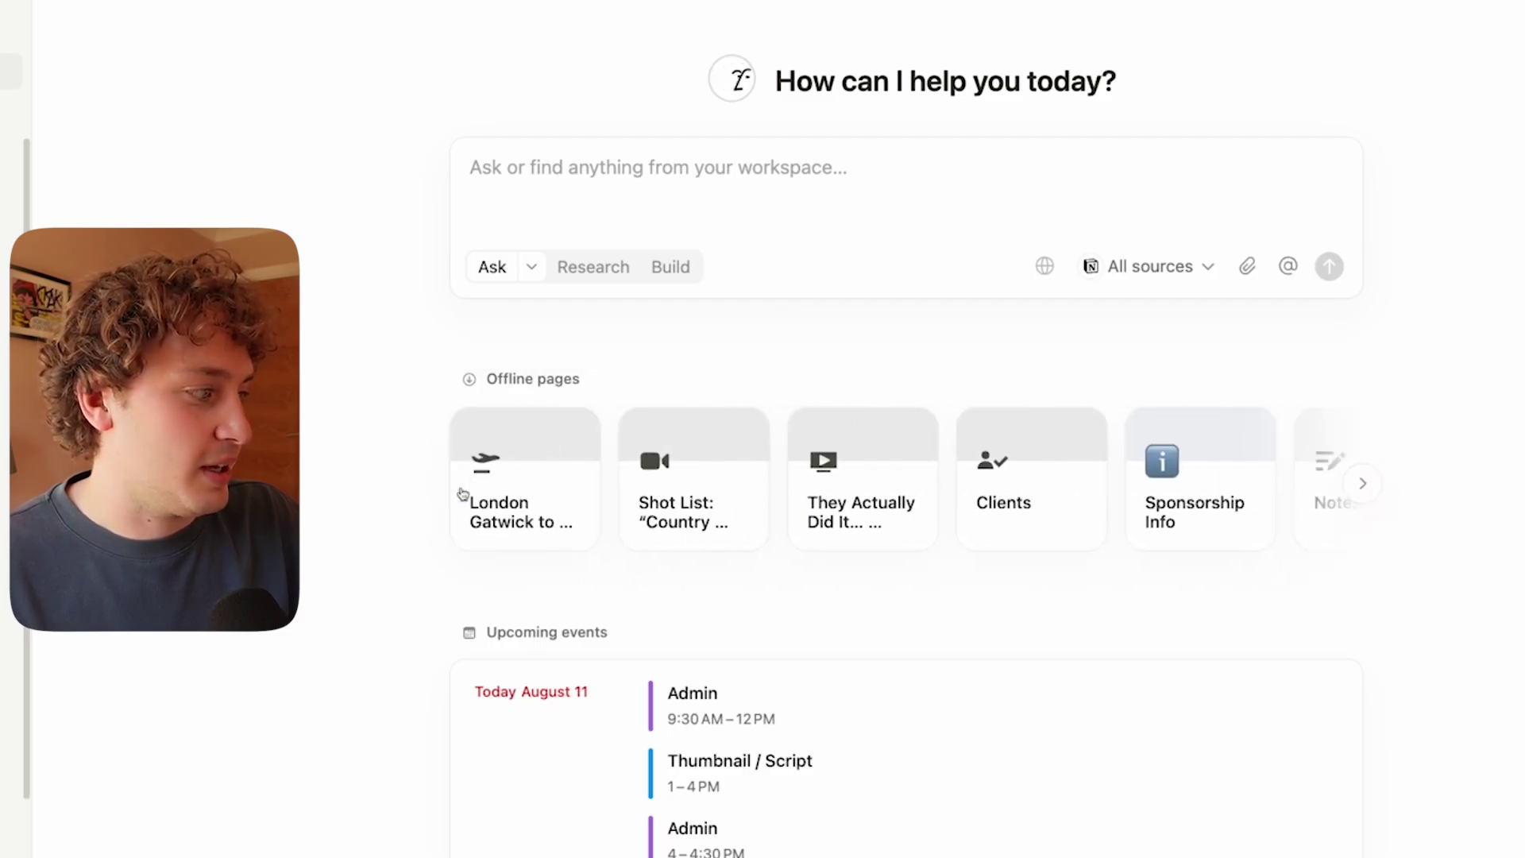
click(1192, 482)
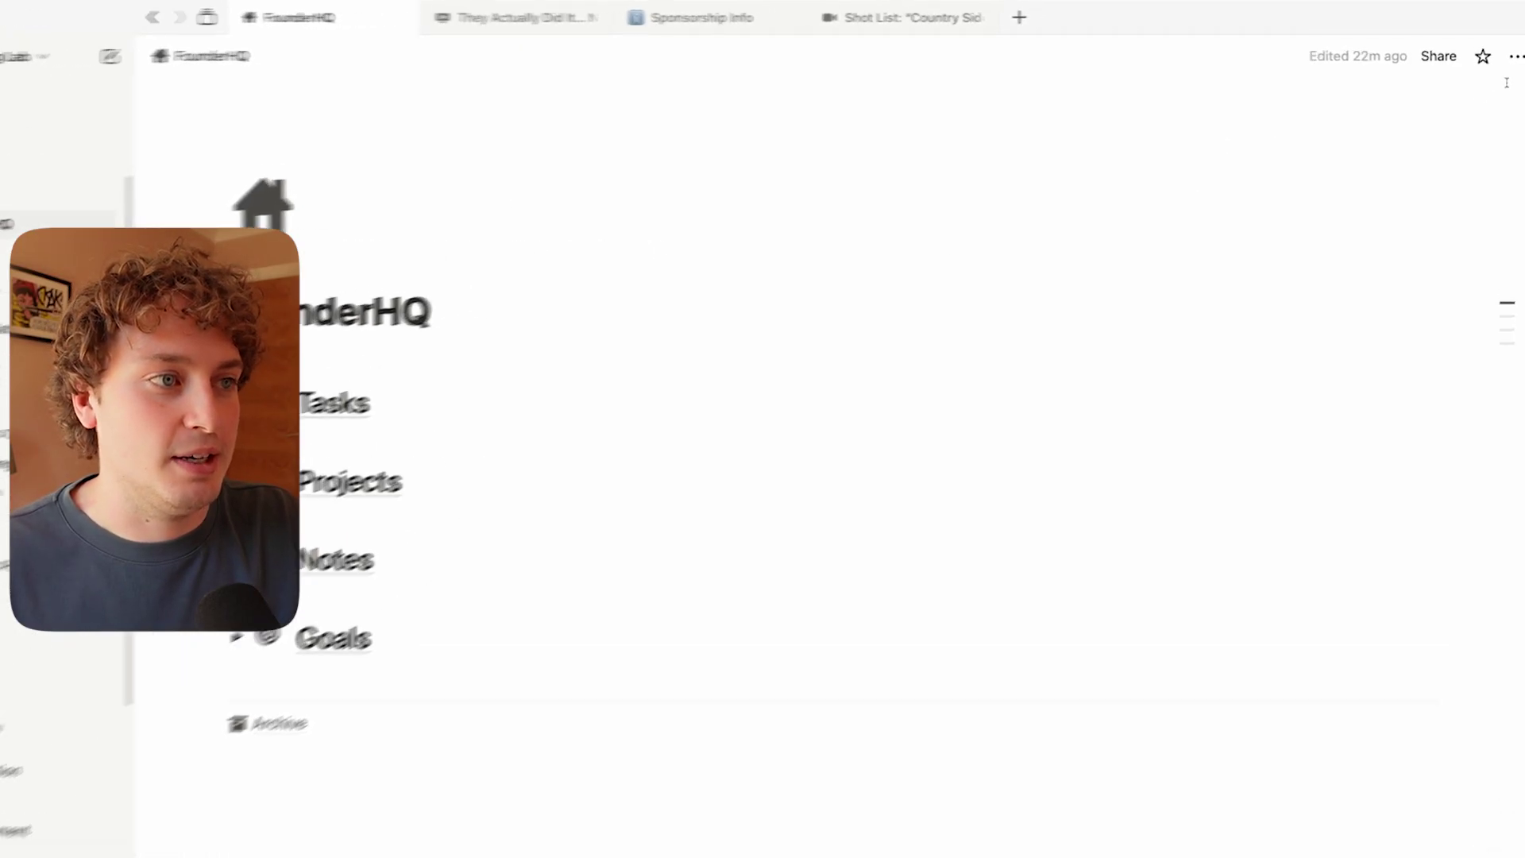
Step: Switch on Available offline for the FounderHQ page
click(1517, 53)
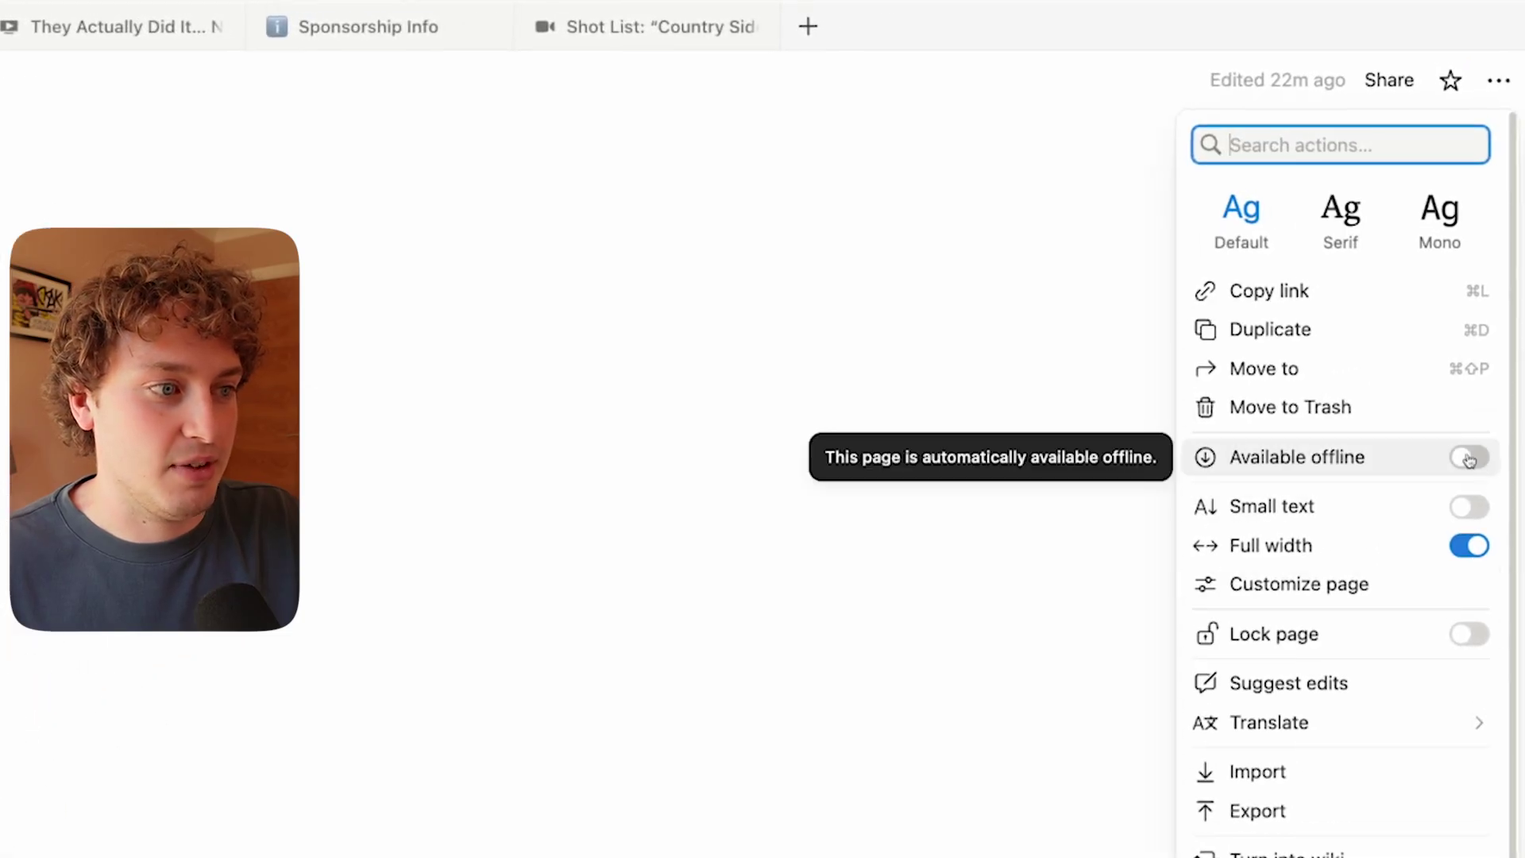
click(1469, 456)
click(847, 418)
Step: Turn Wi-Fi off from the system Control Center
click(1394, 16)
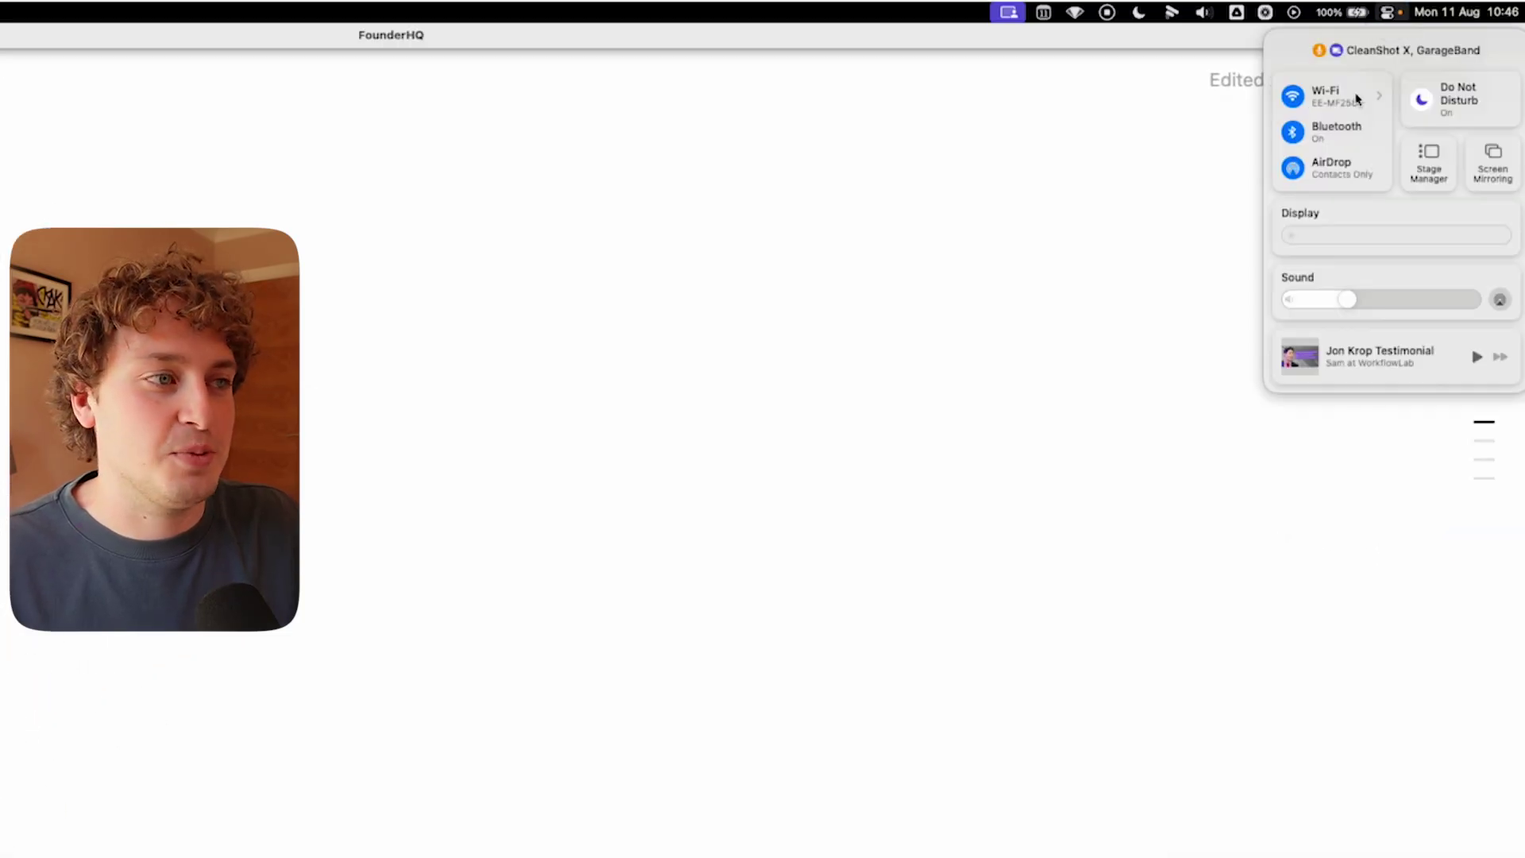
click(1385, 95)
click(1503, 49)
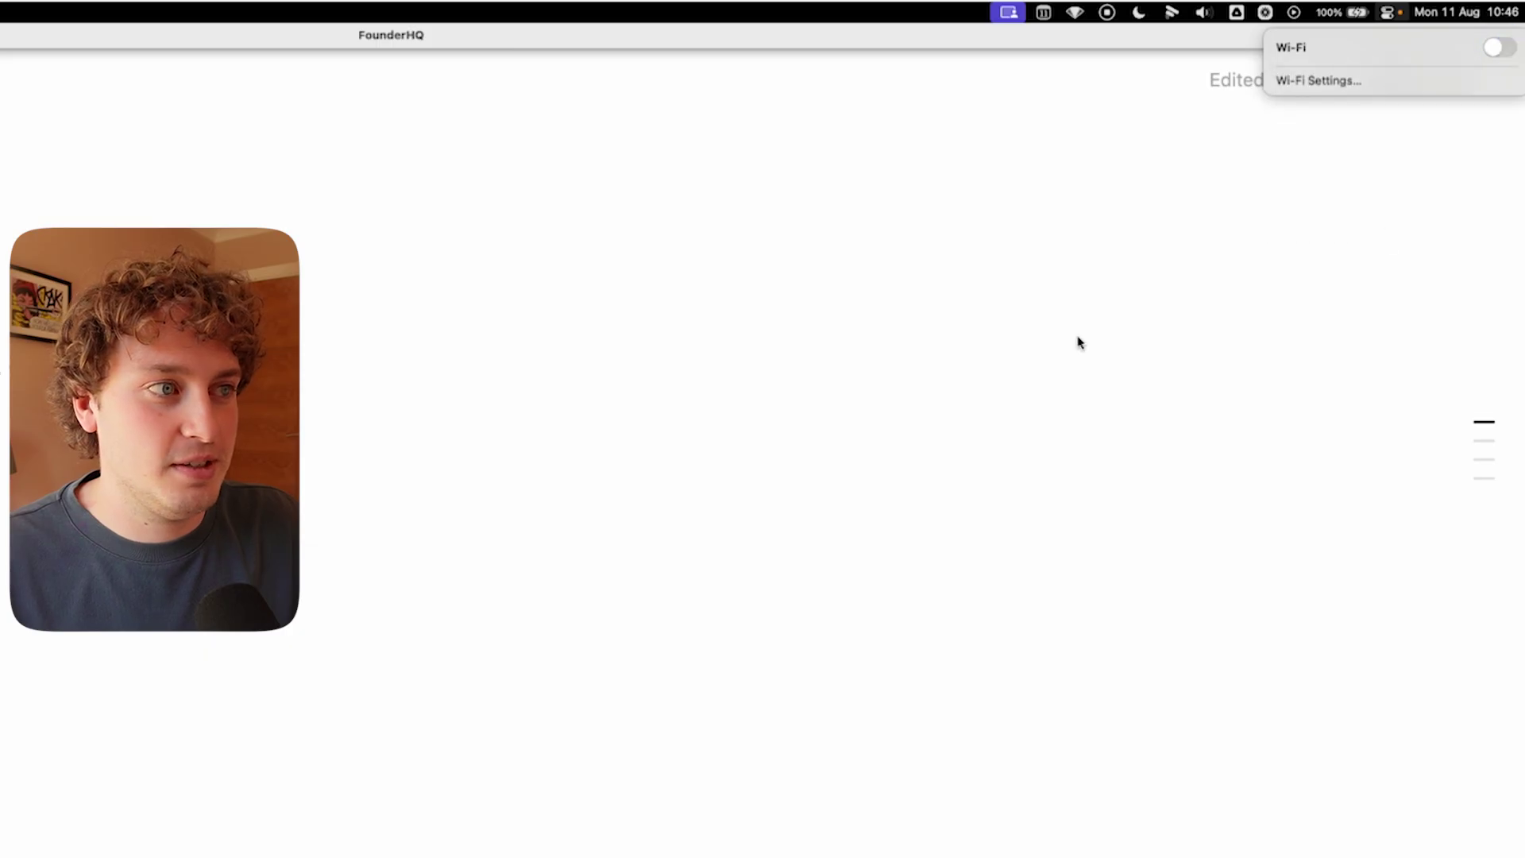
click(1079, 340)
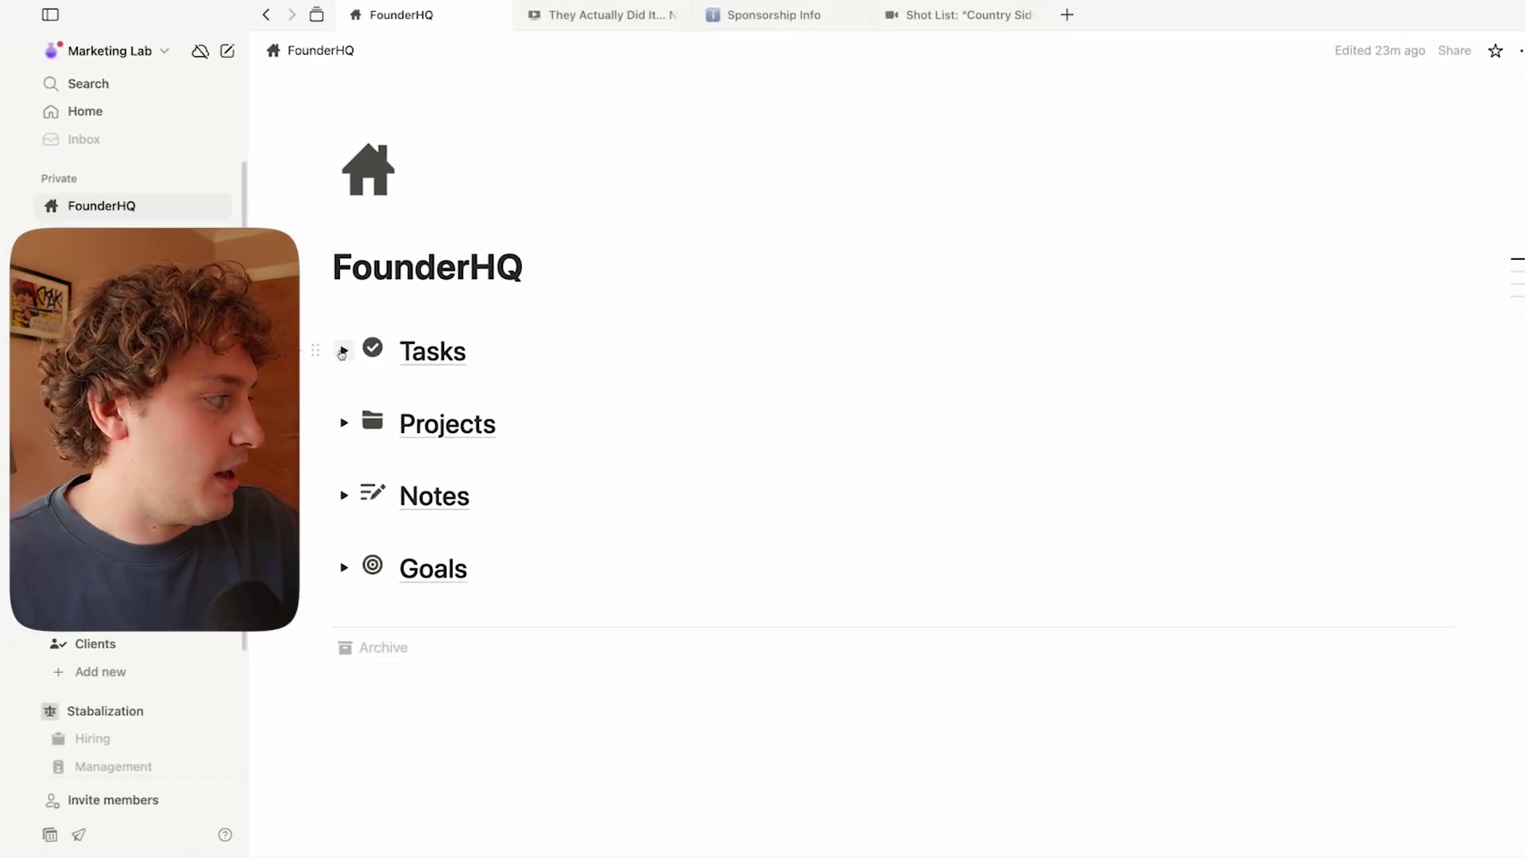
Step: Expand Tasks, tick 'Ask for testimonials', and view the Tomorrow, Calendar and Done tabs
click(344, 351)
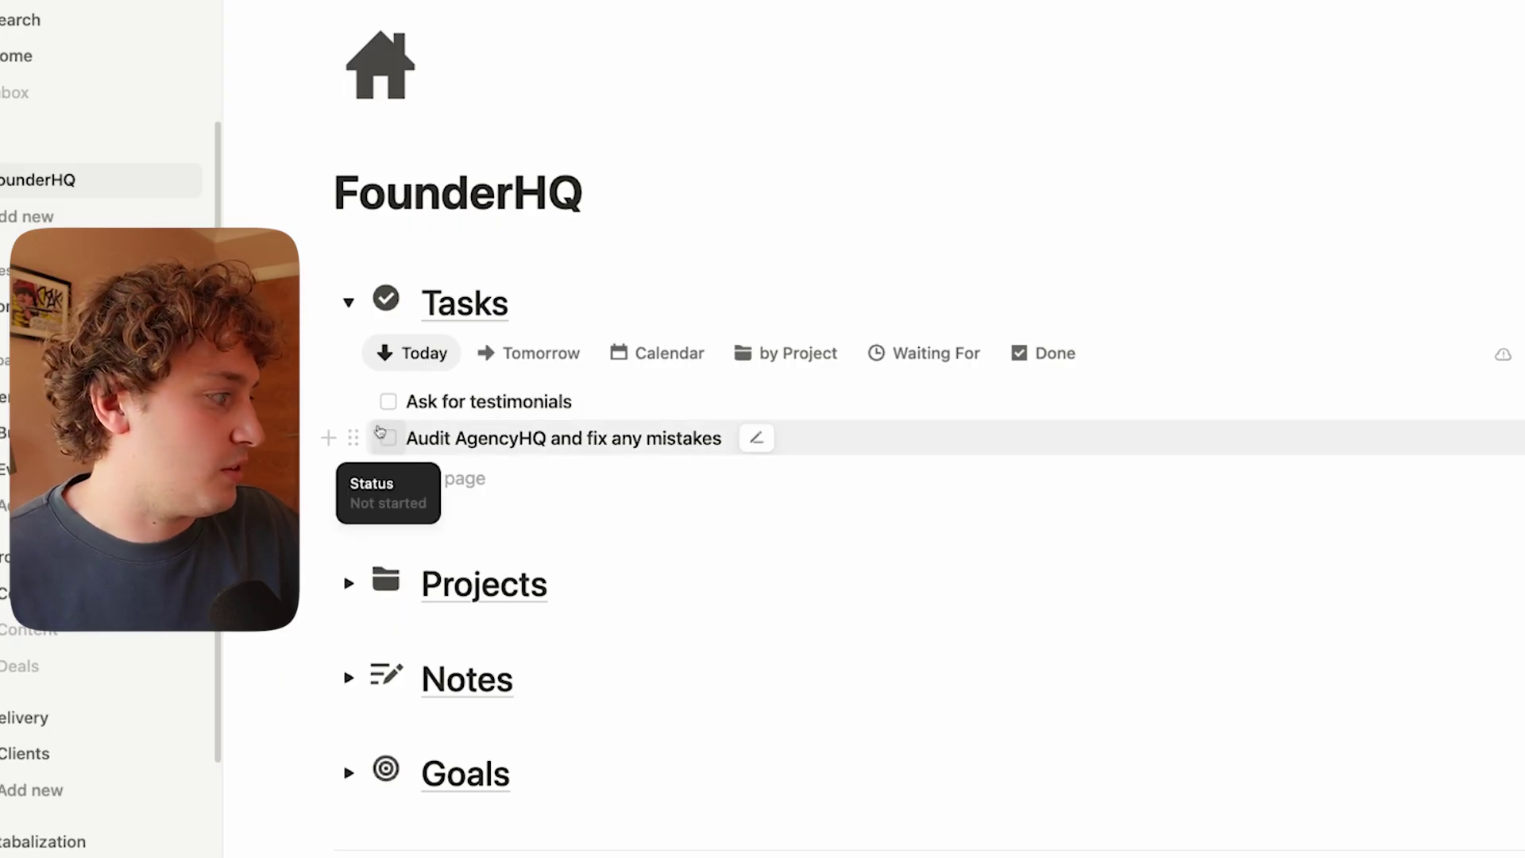
click(388, 402)
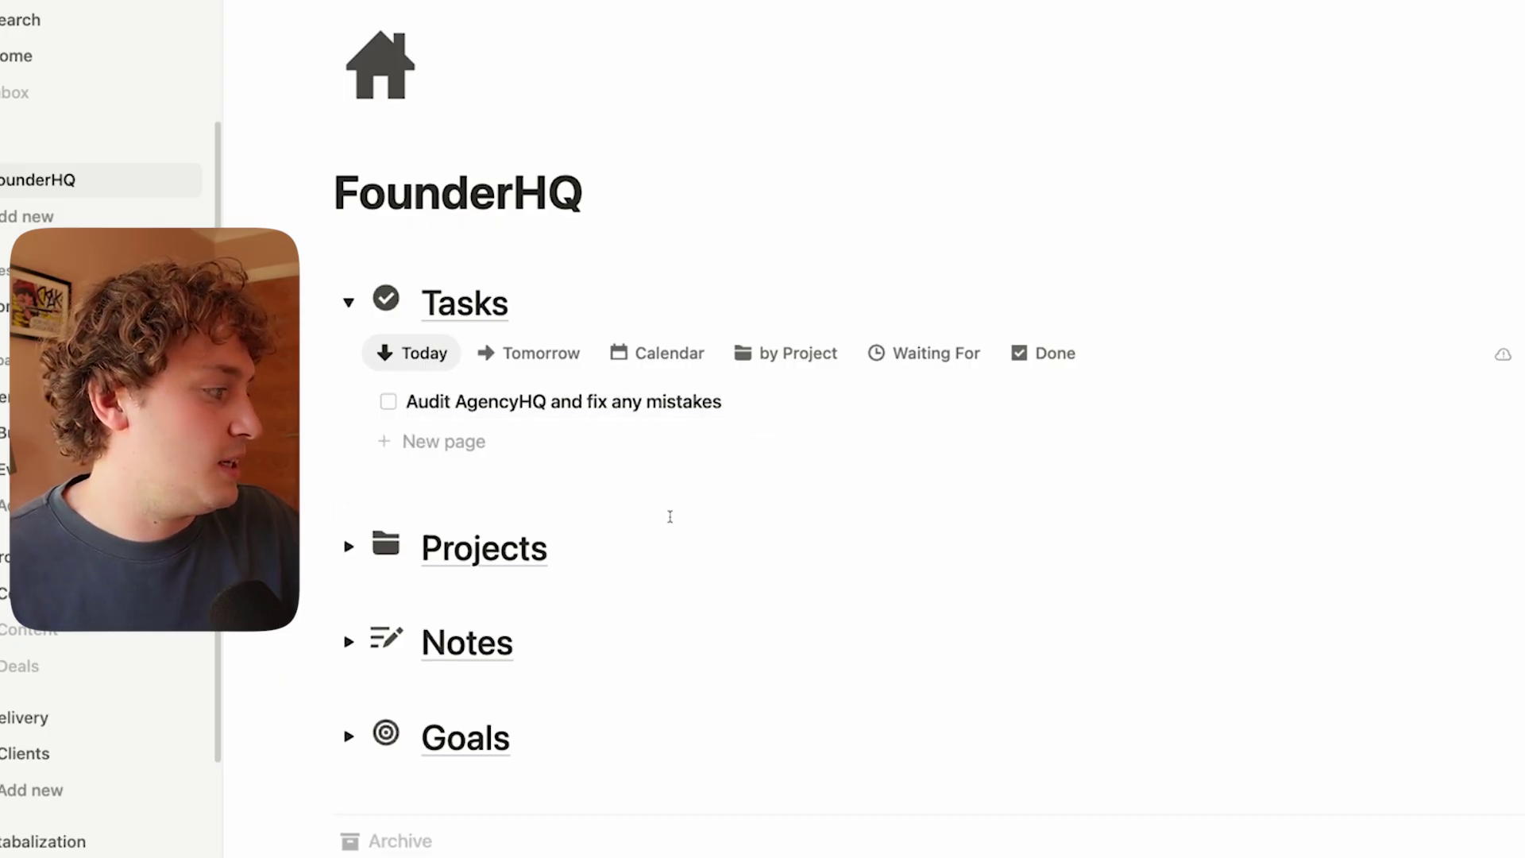
click(548, 359)
click(630, 352)
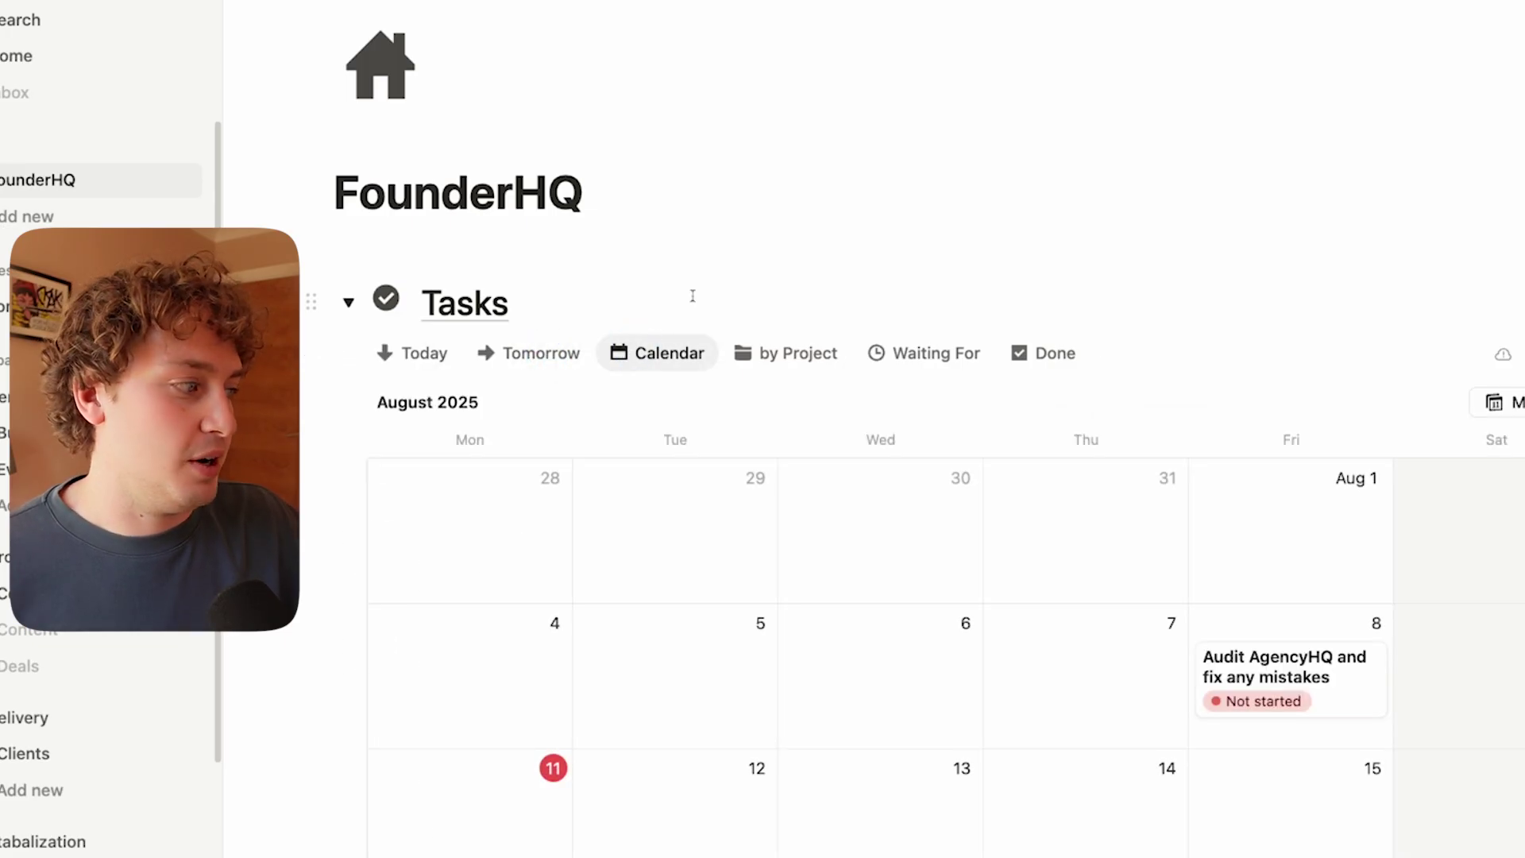
click(1032, 356)
Step: Scroll the completed tasks, return to the Today view, and collapse Tasks
scroll(945, 457, down, 5)
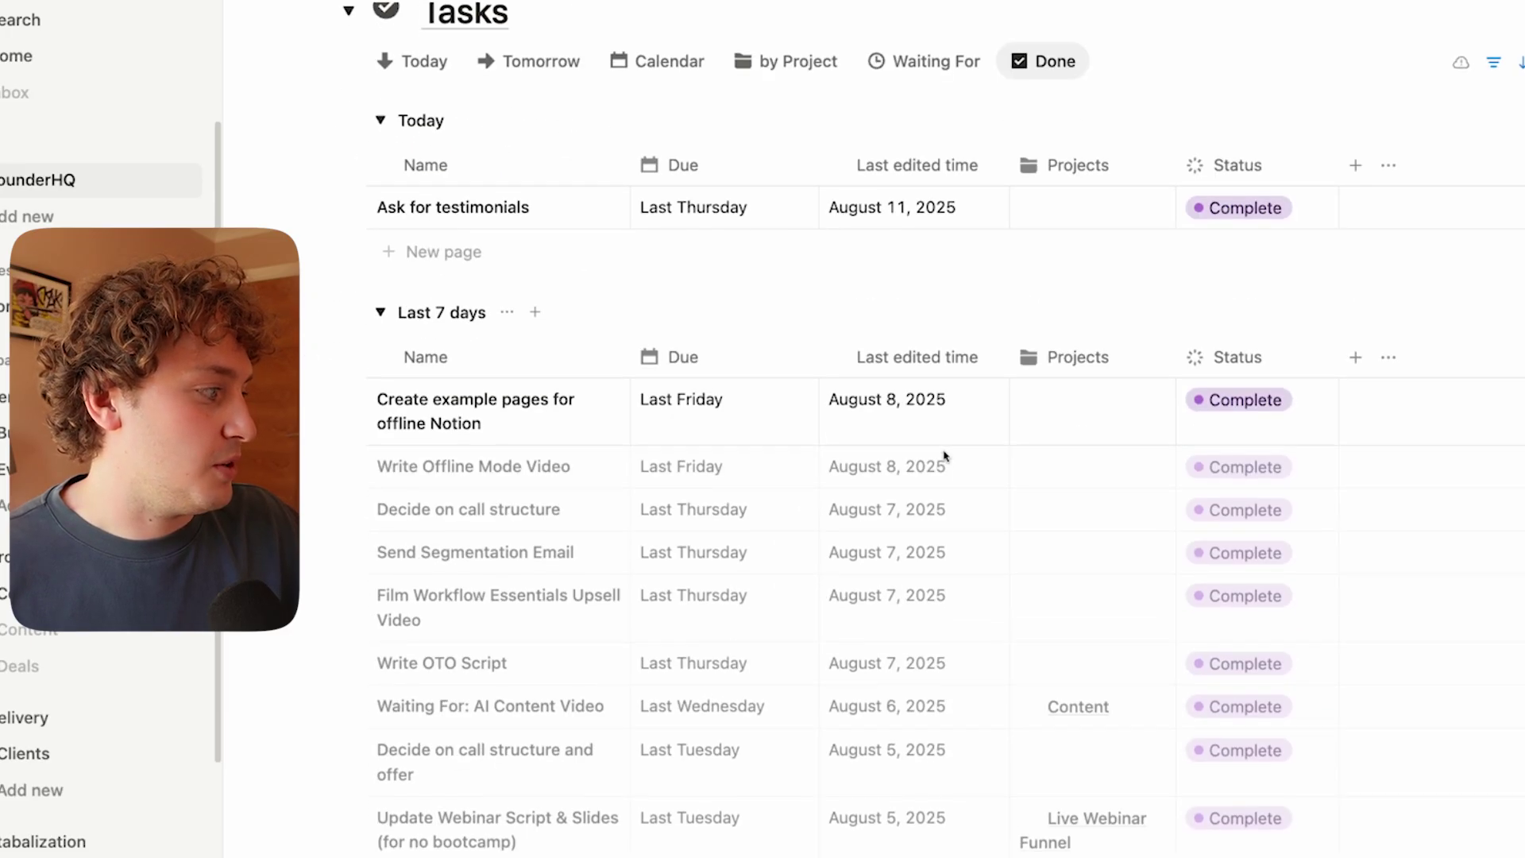
scroll(605, 406, down, 6)
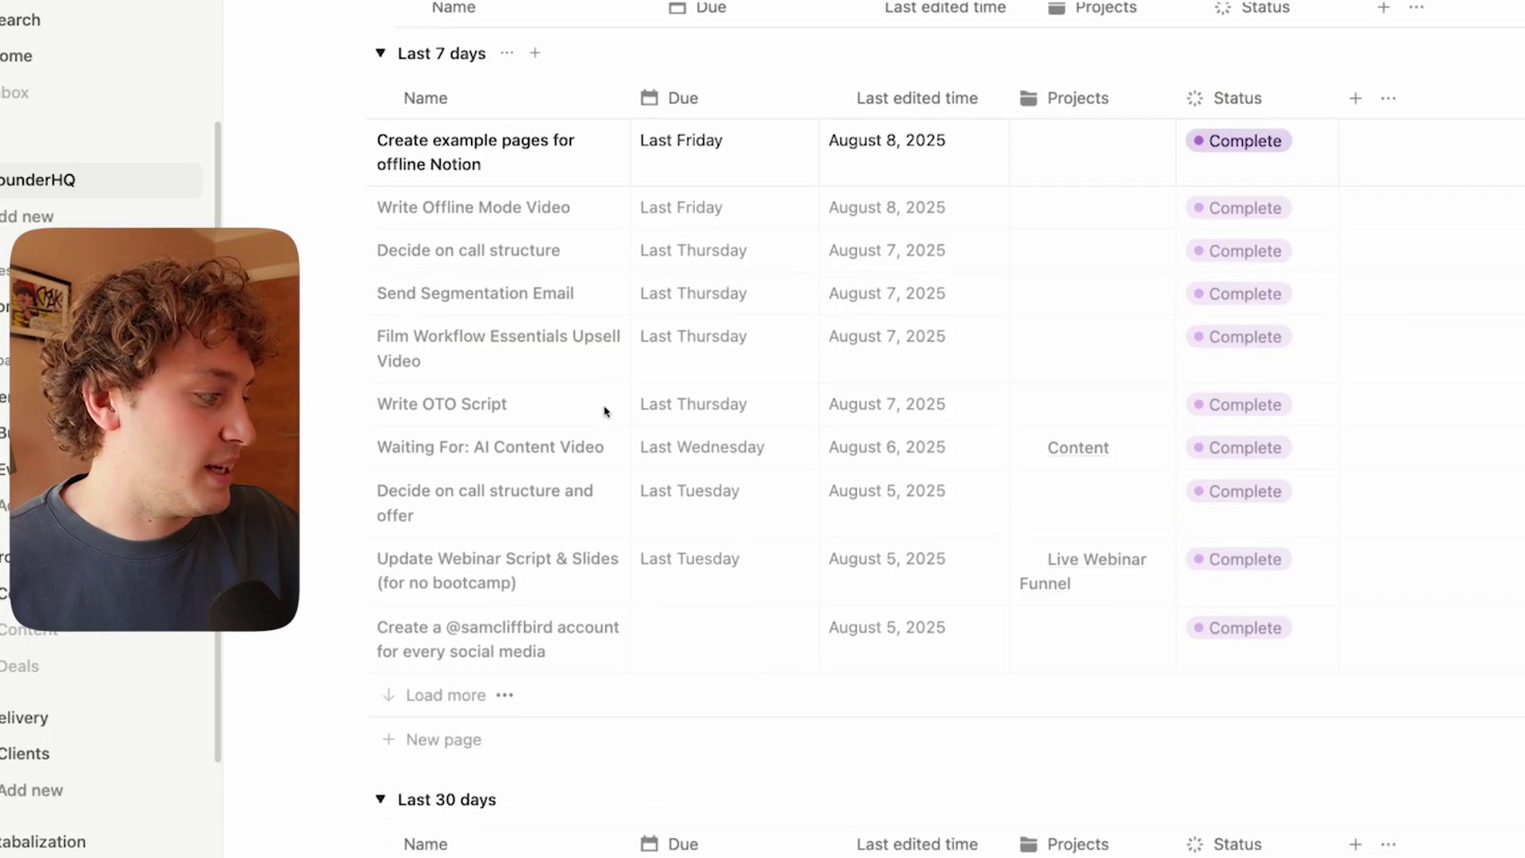
scroll(605, 406, up, 11)
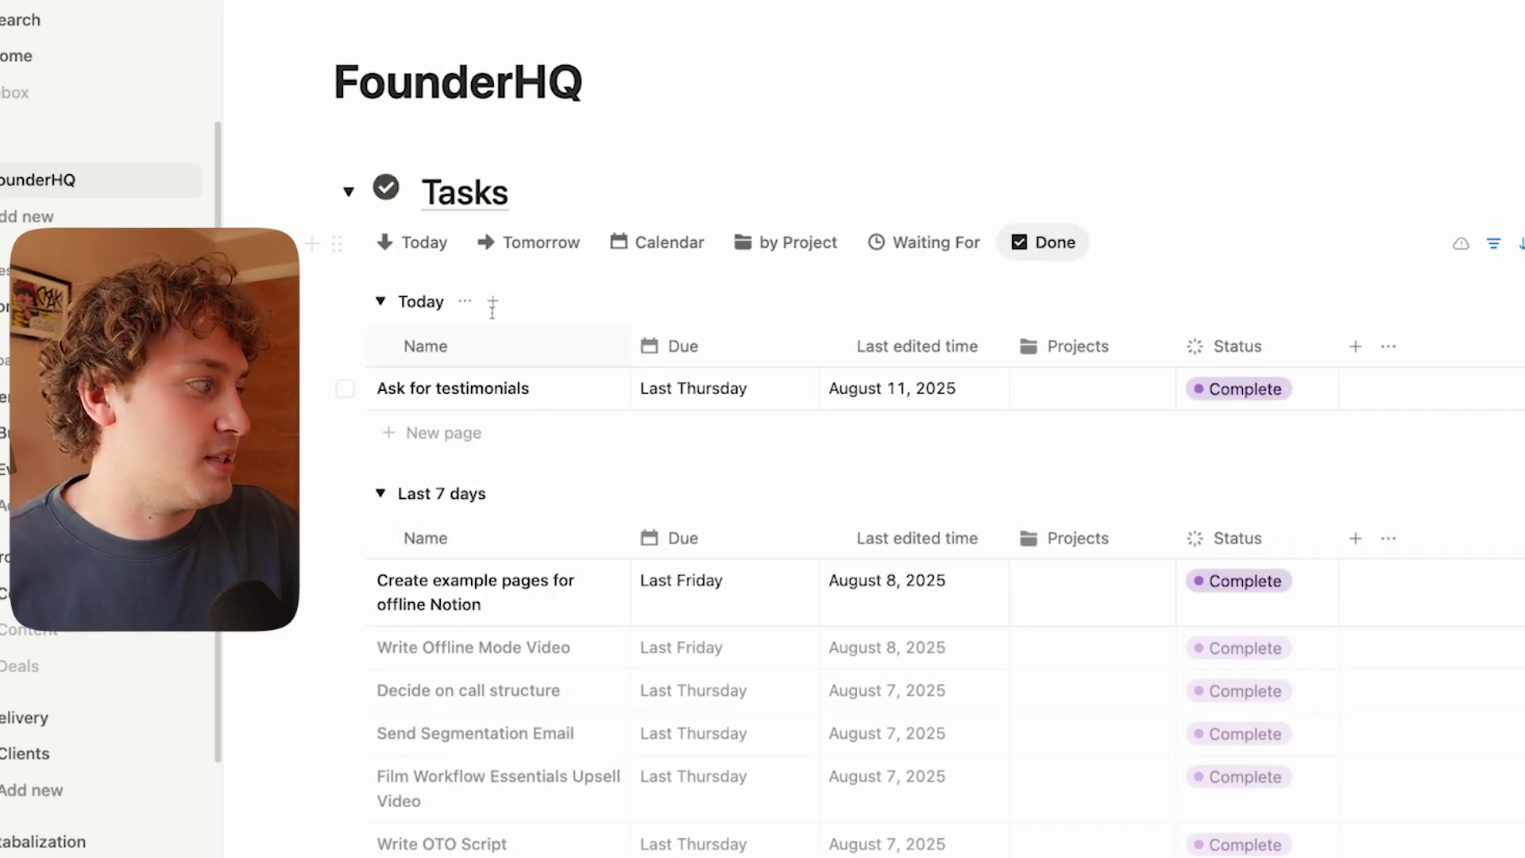
click(414, 247)
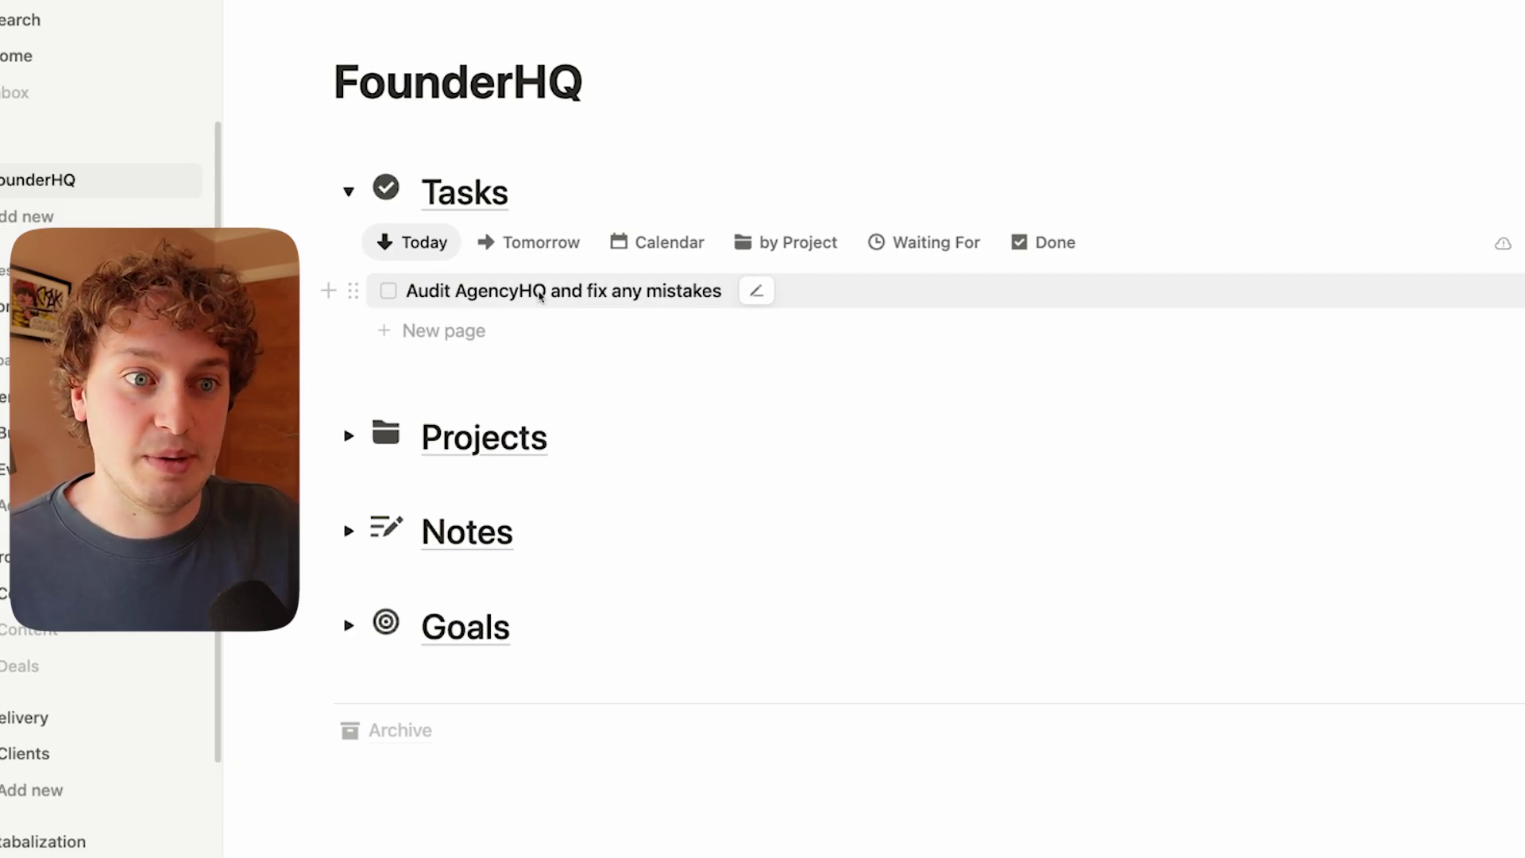
click(349, 192)
click(350, 393)
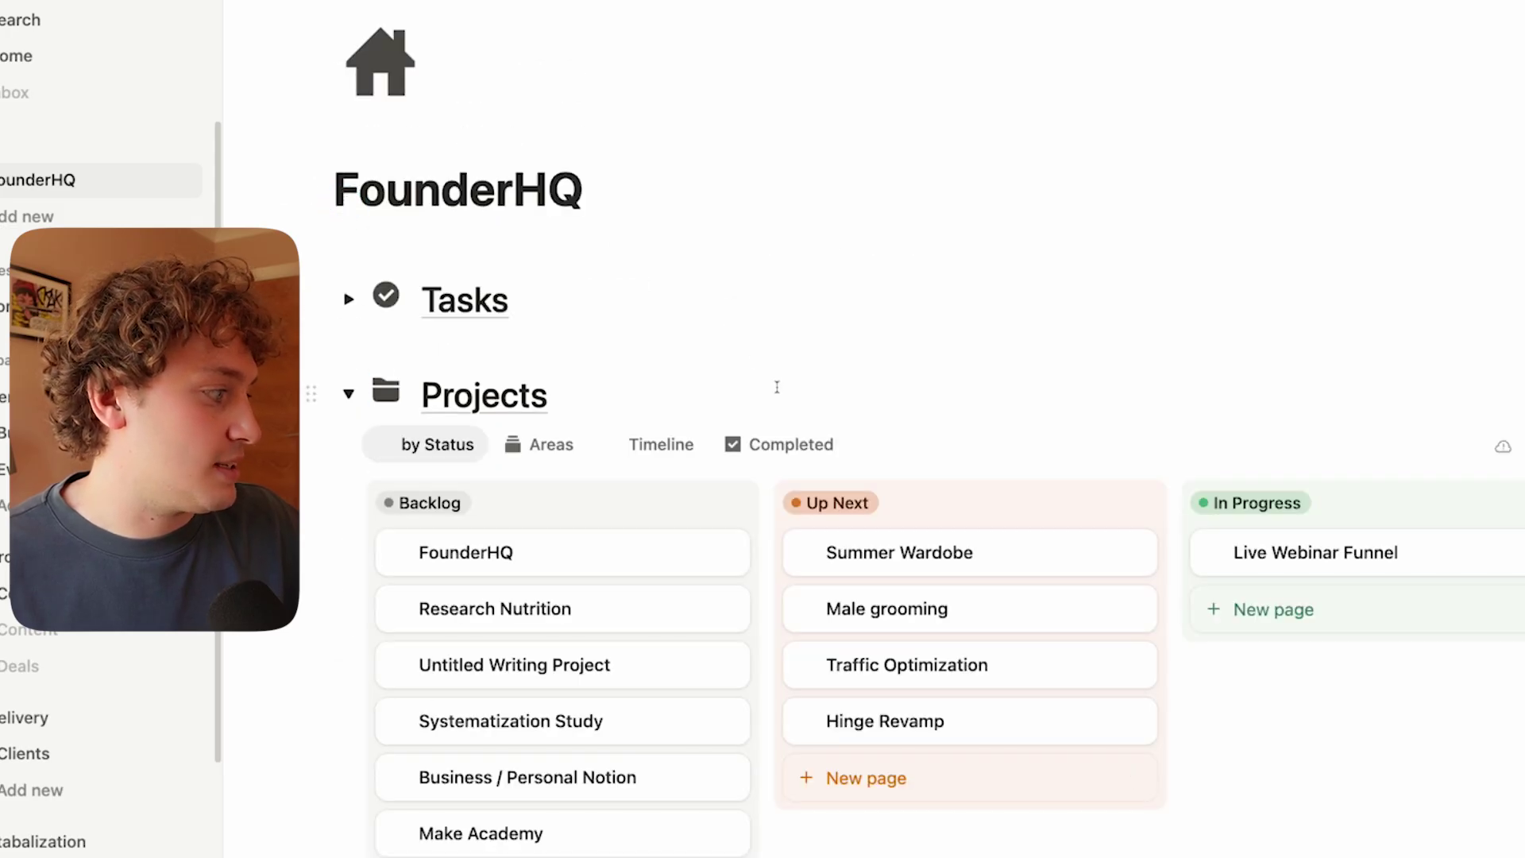
scroll(777, 387, down, 5)
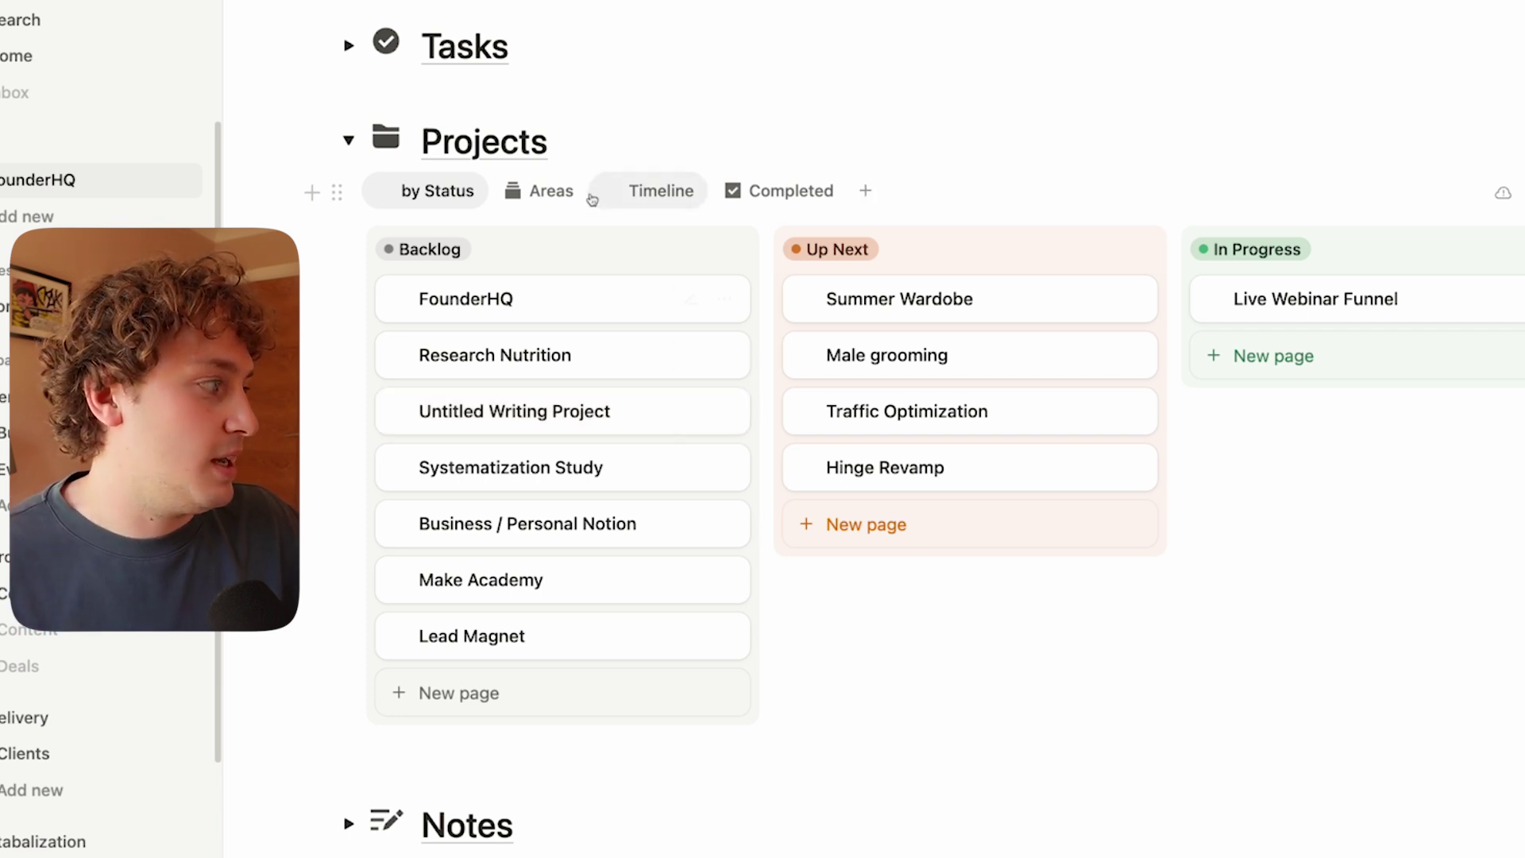
click(564, 199)
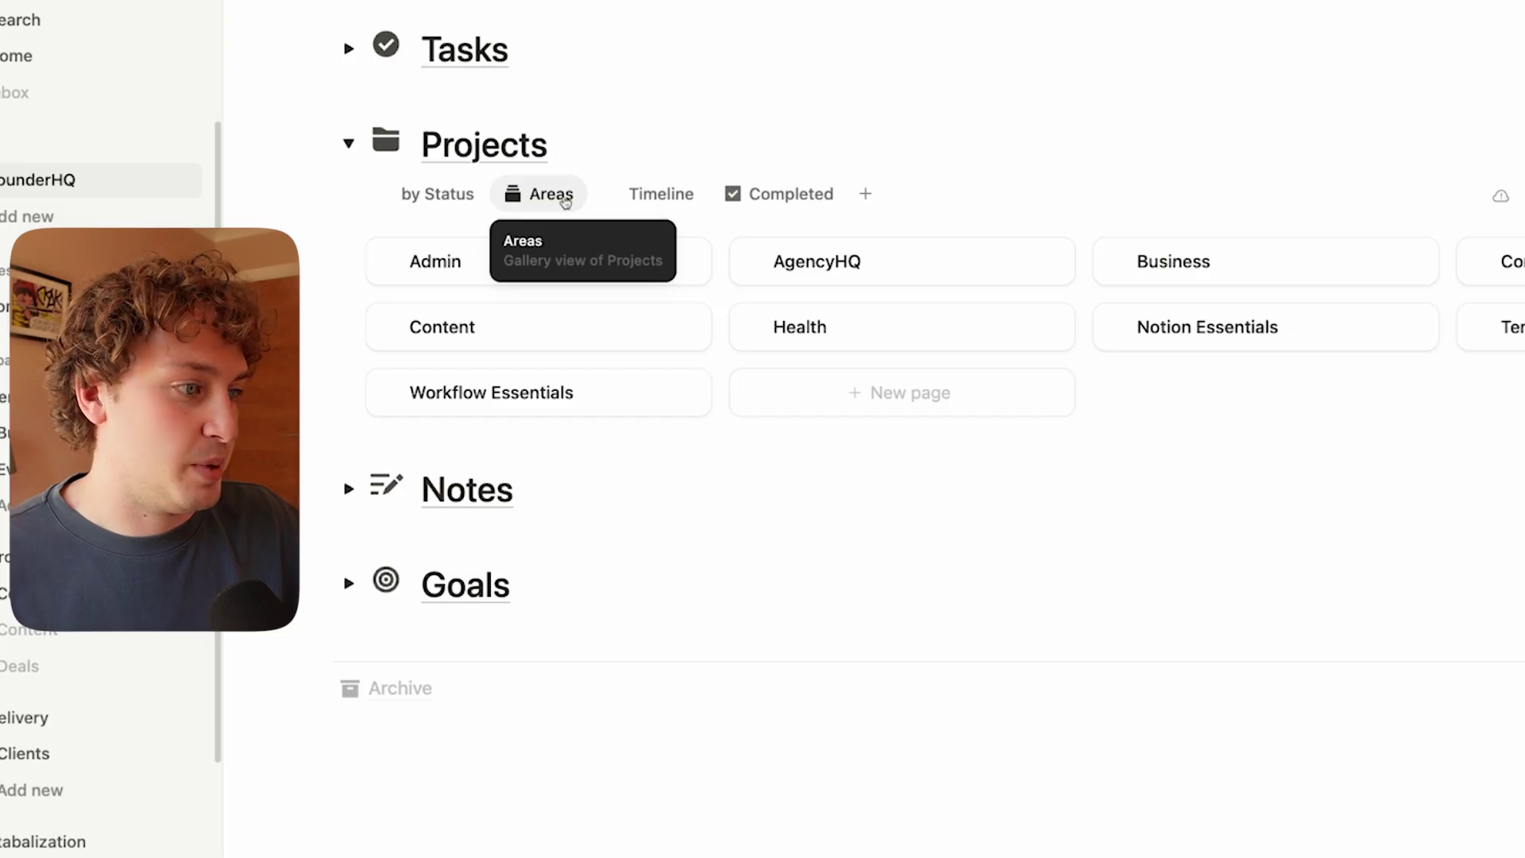
click(649, 200)
click(773, 217)
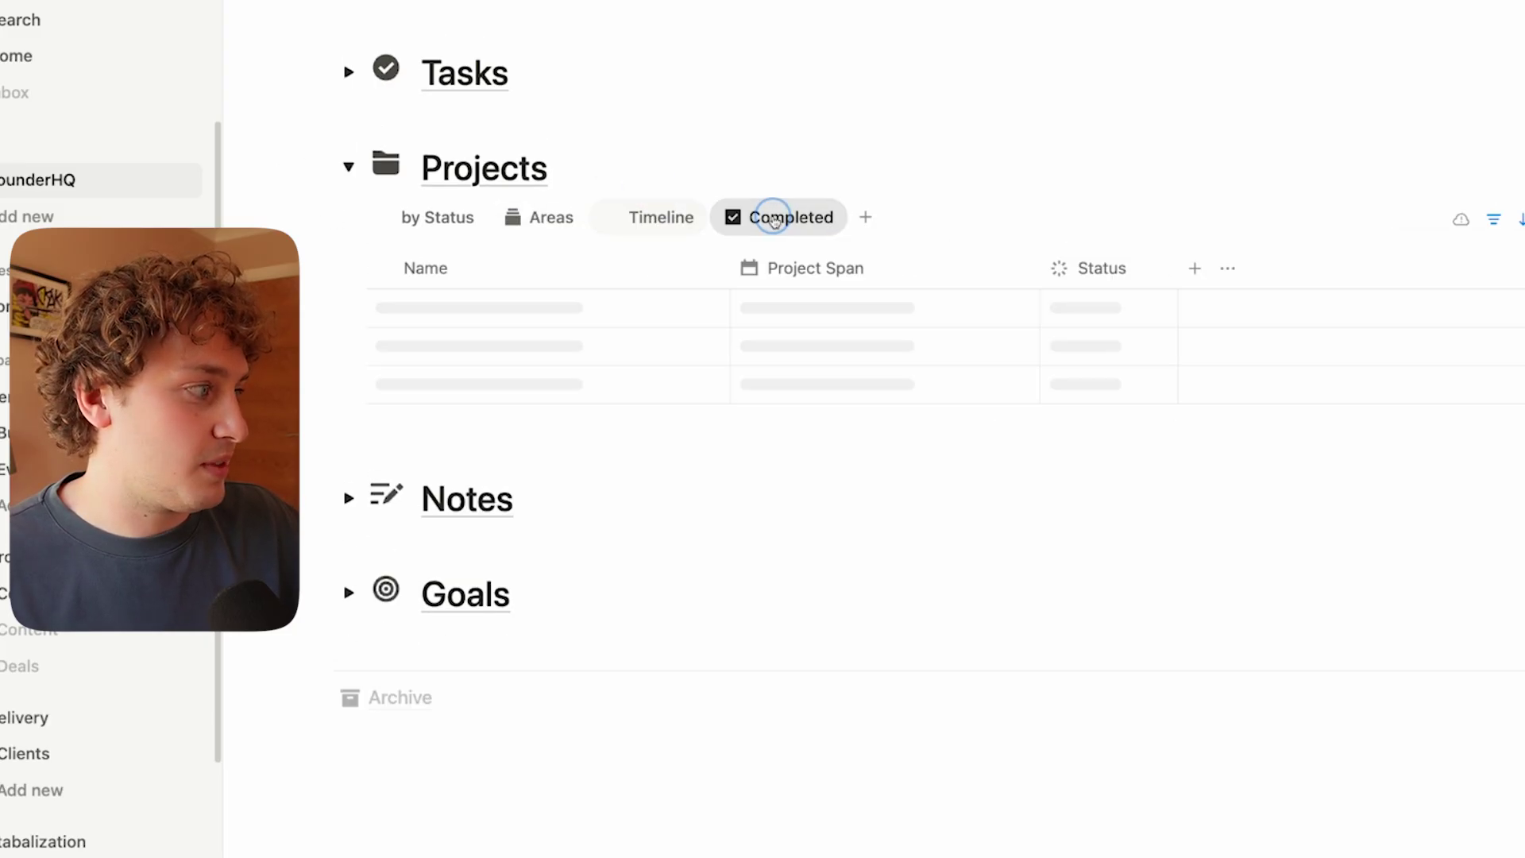
scroll(914, 399, down, 4)
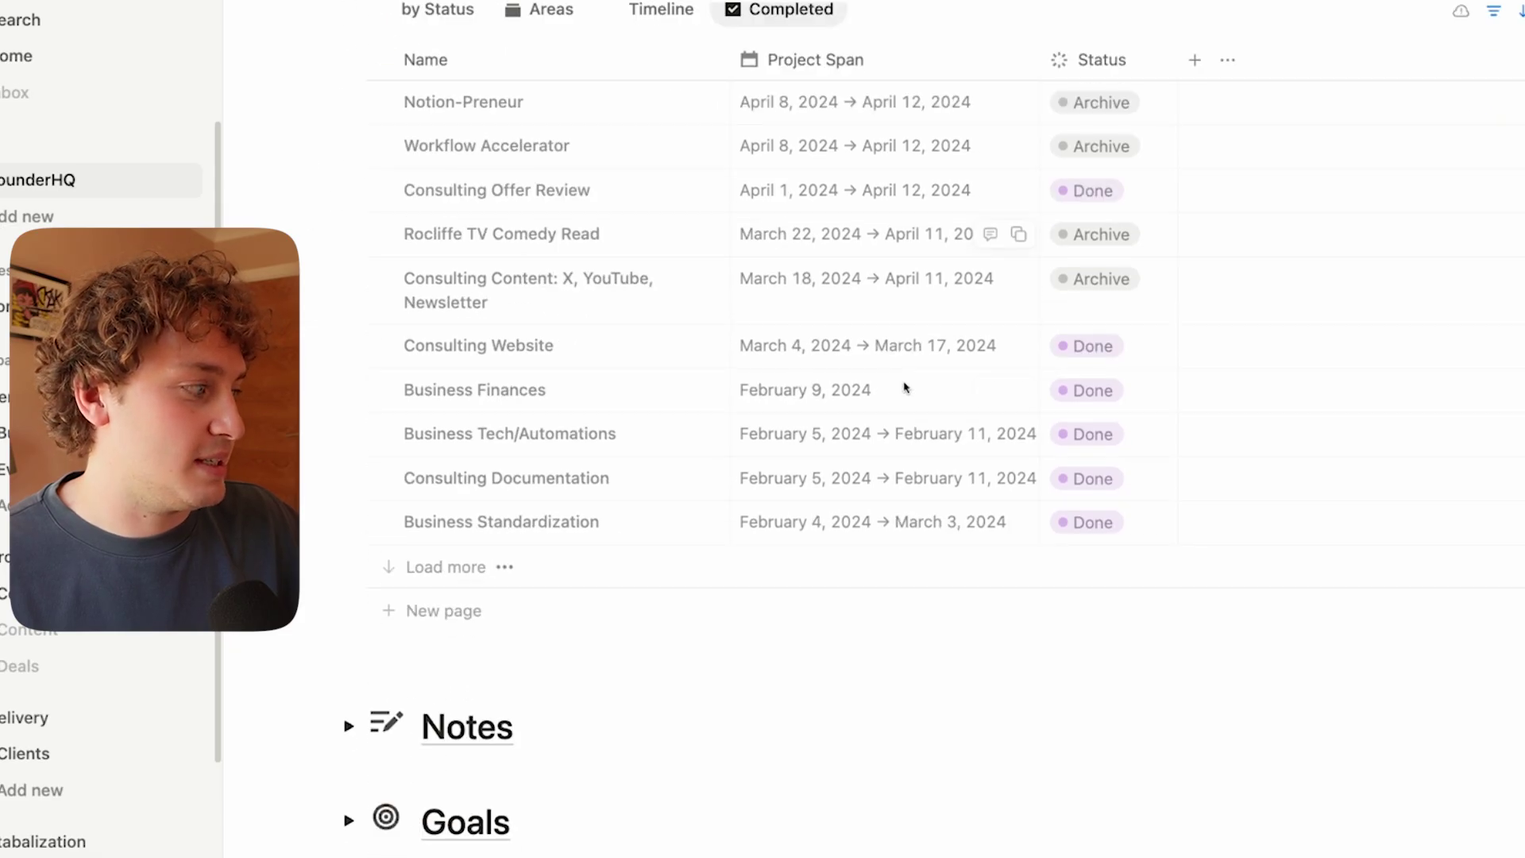
scroll(906, 388, up, 5)
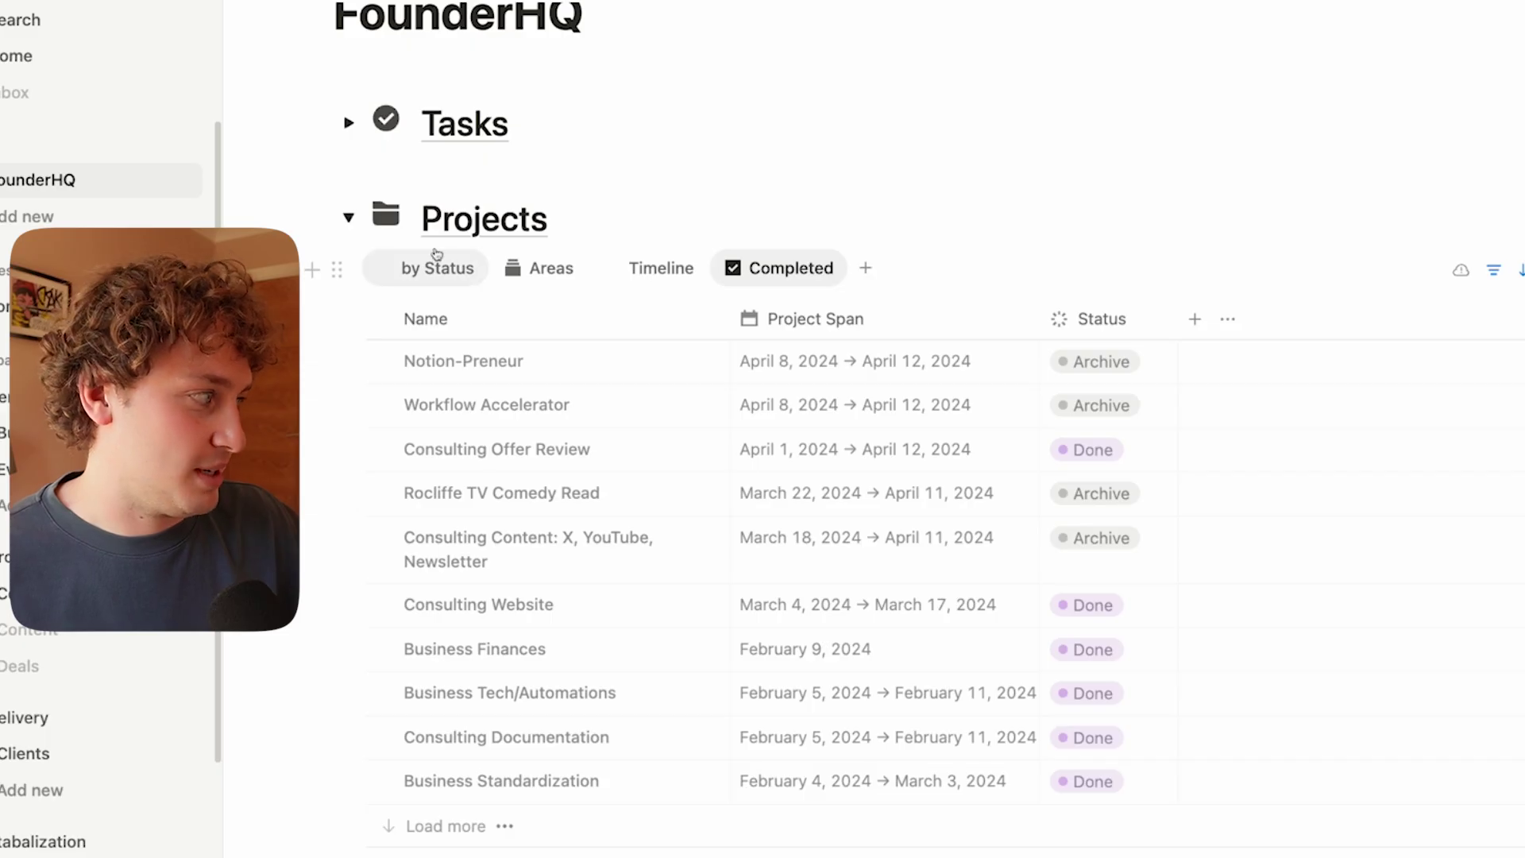
click(348, 217)
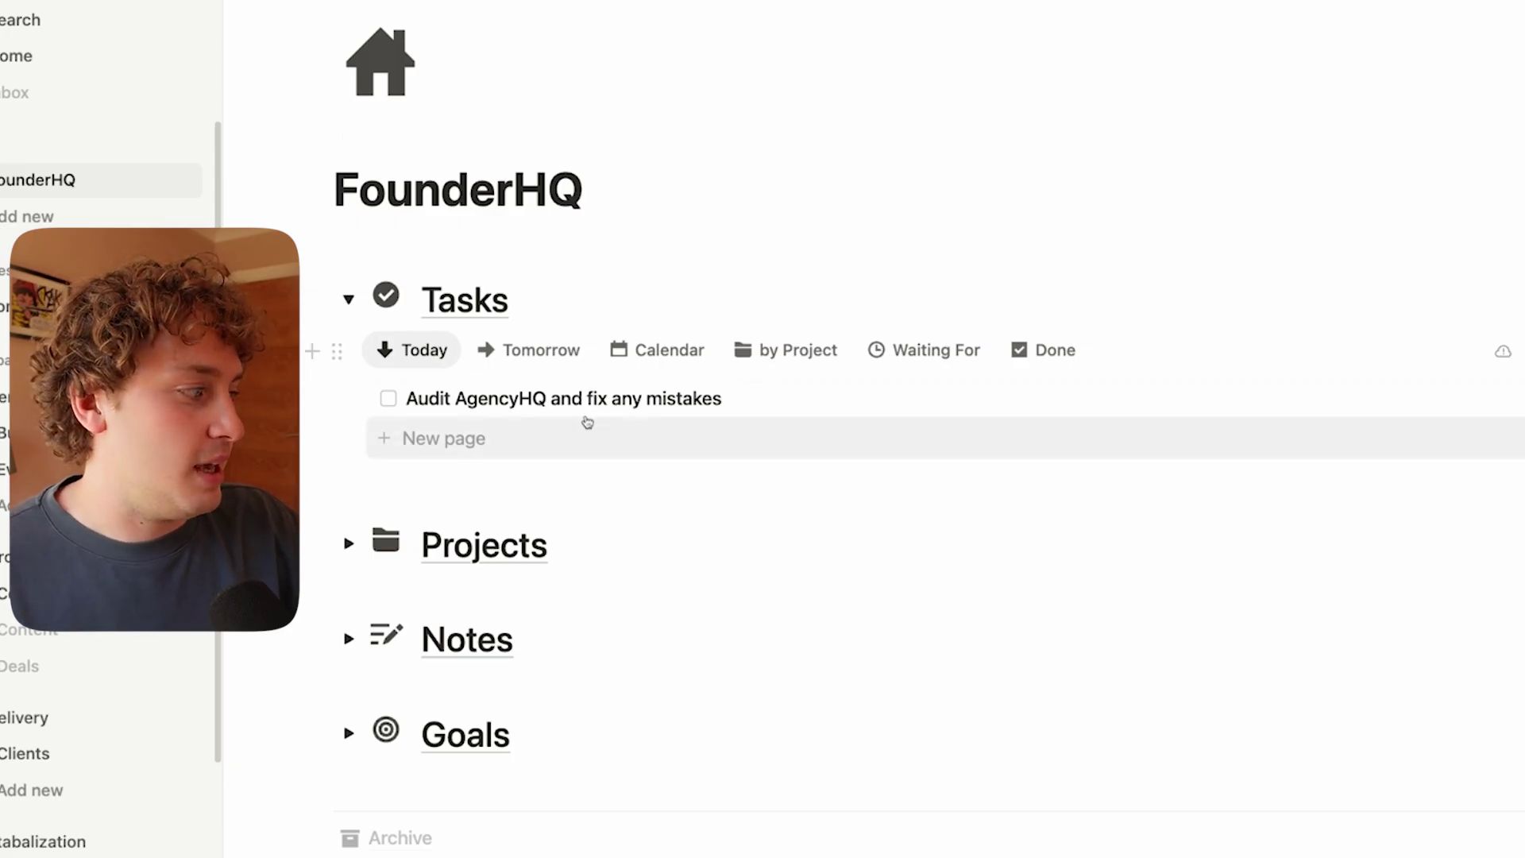
Step: Open the Audit AgencyHQ task and add an empty block below Sub-Page Example
click(549, 403)
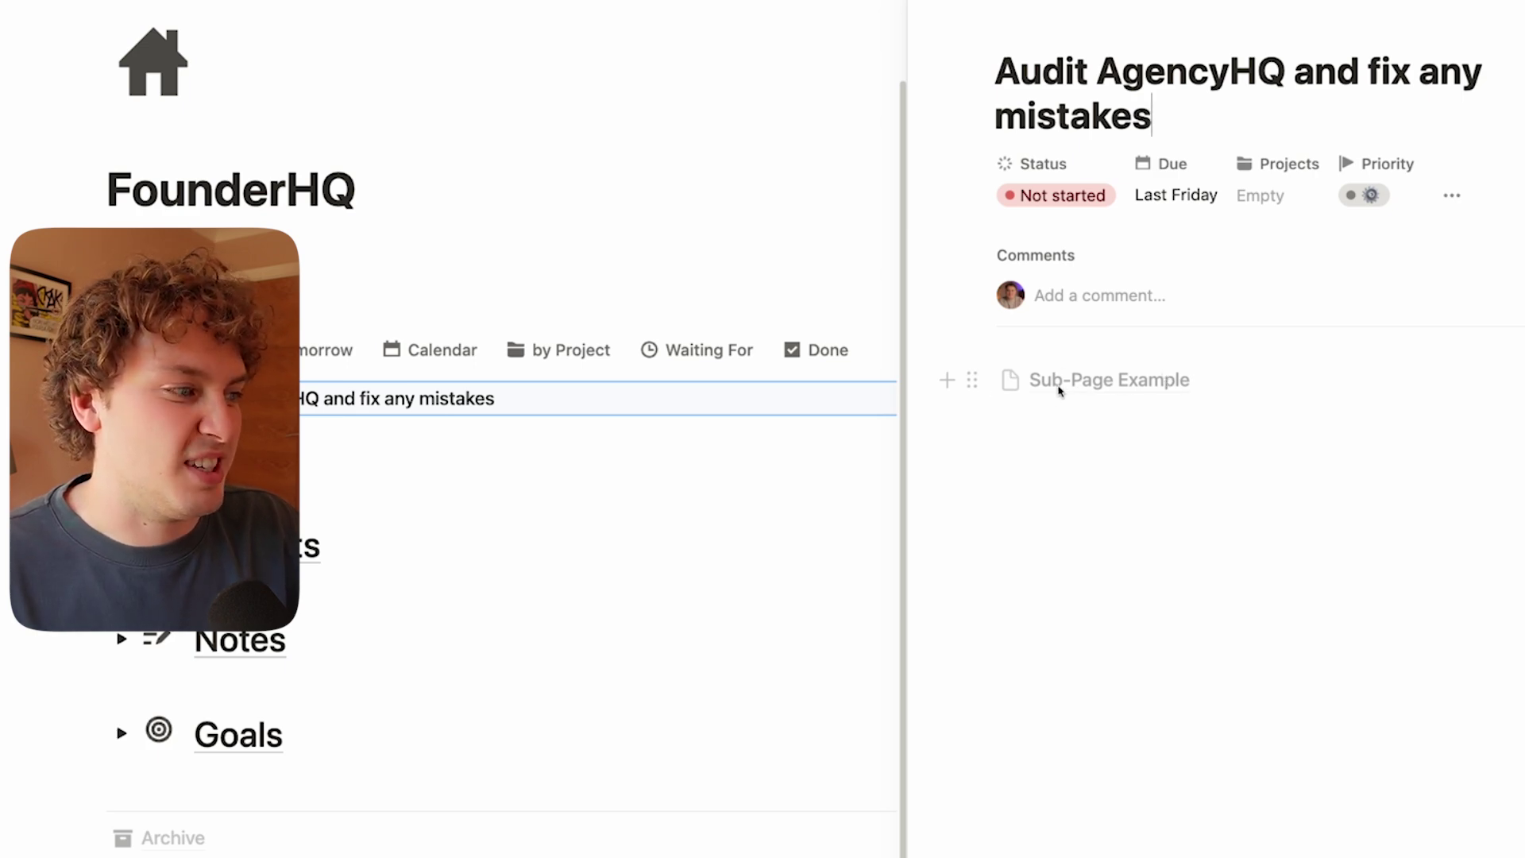
click(1059, 384)
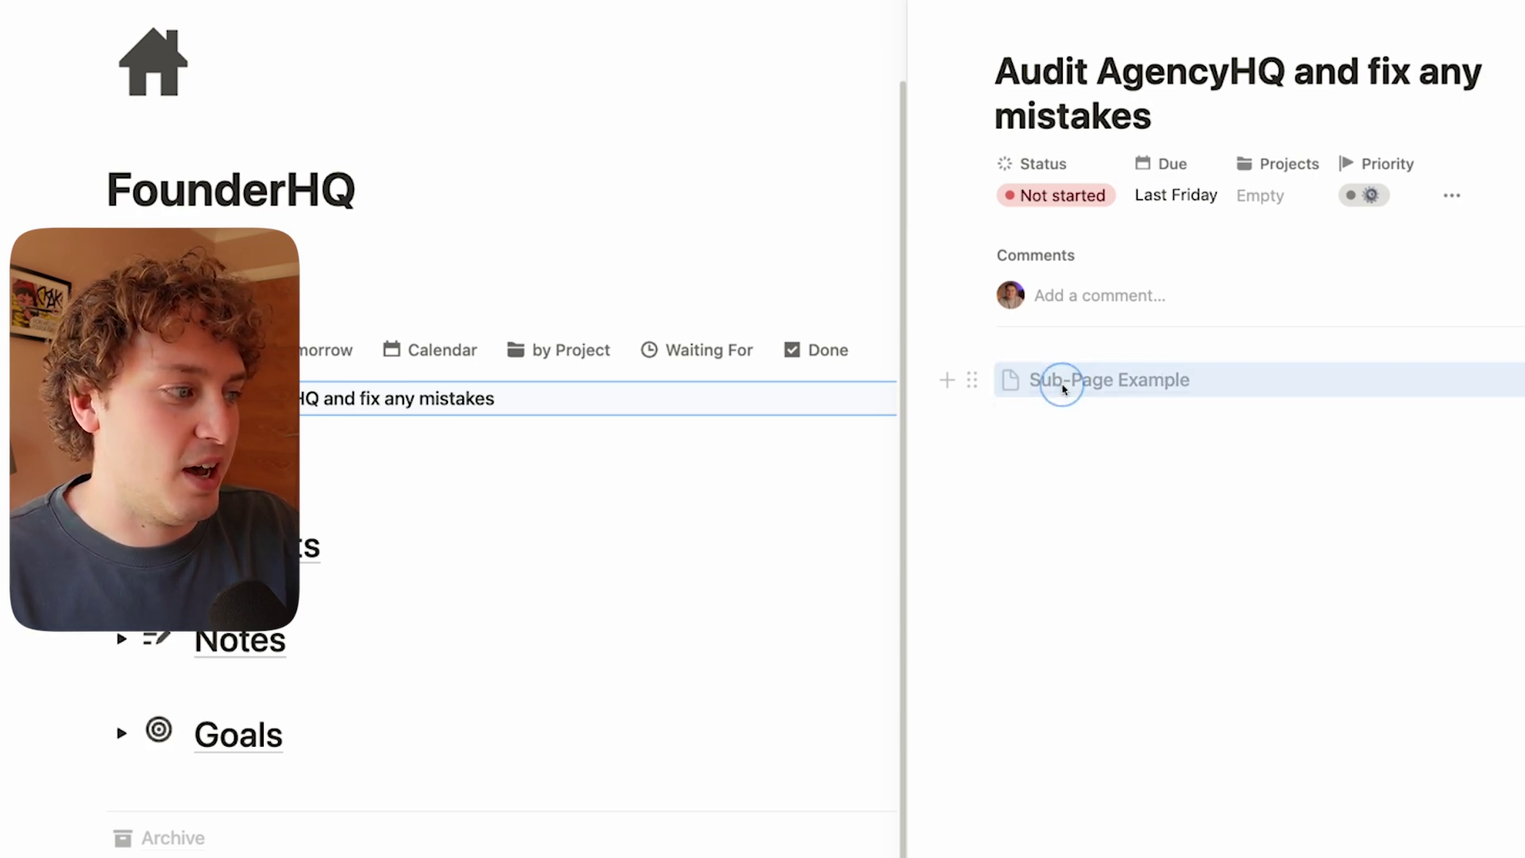
click(1150, 466)
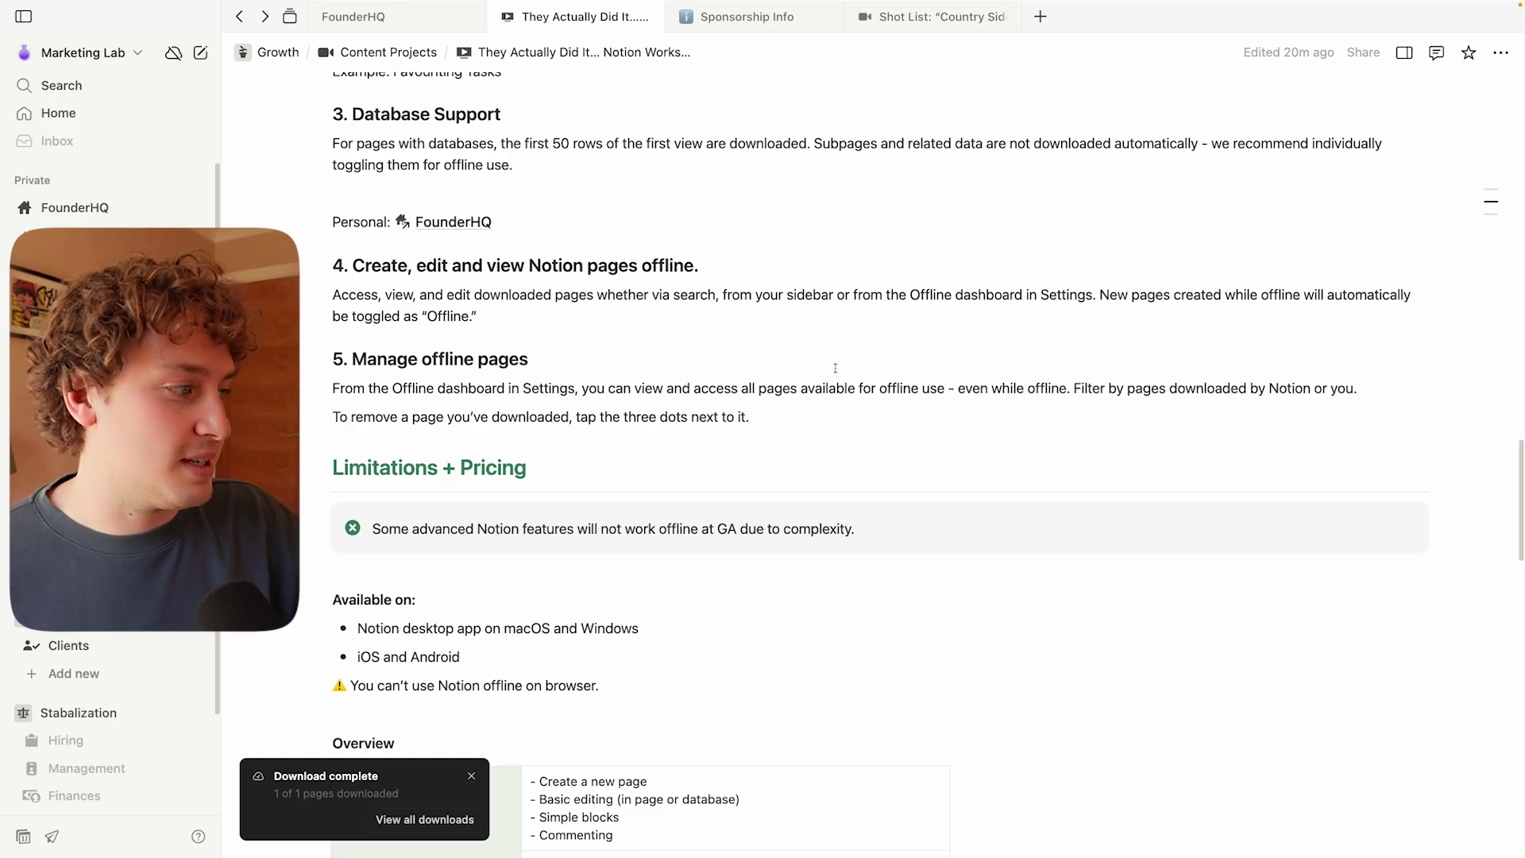
Step: Create a new empty page under Private
mouse_move(1479, 4)
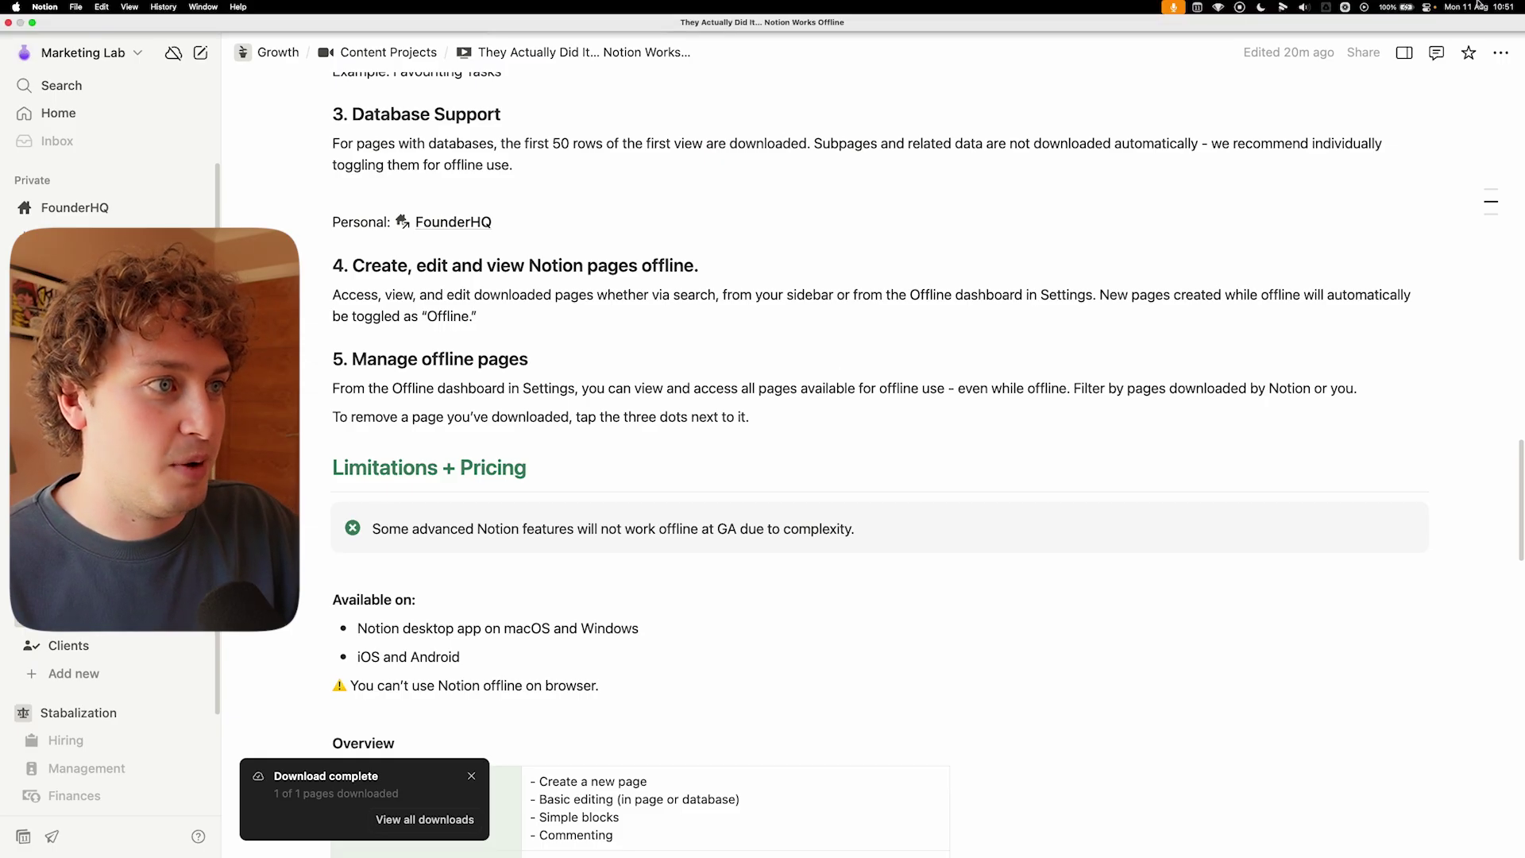
click(1426, 9)
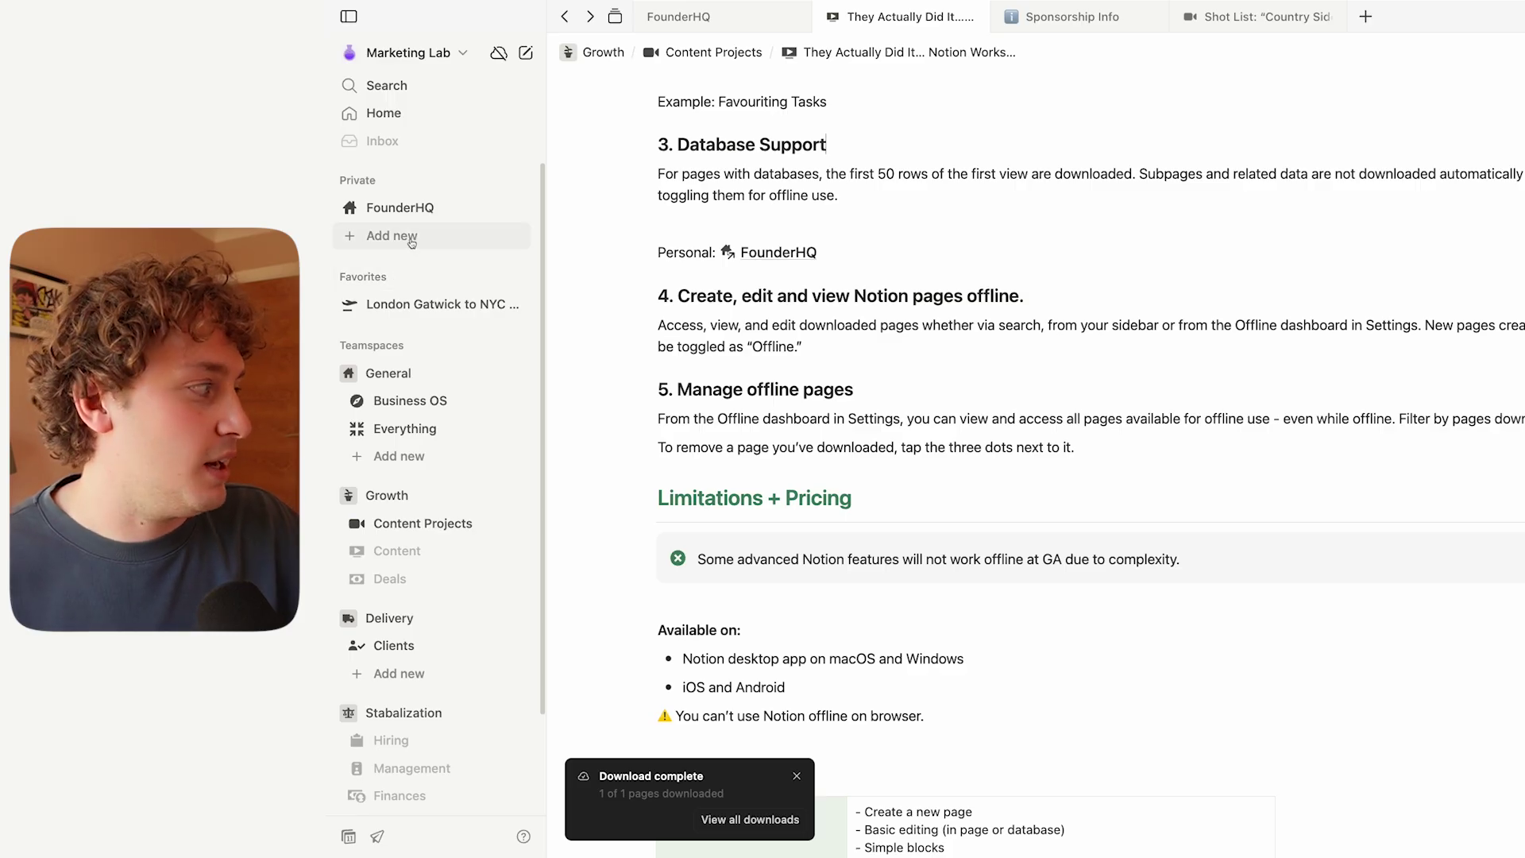
click(411, 238)
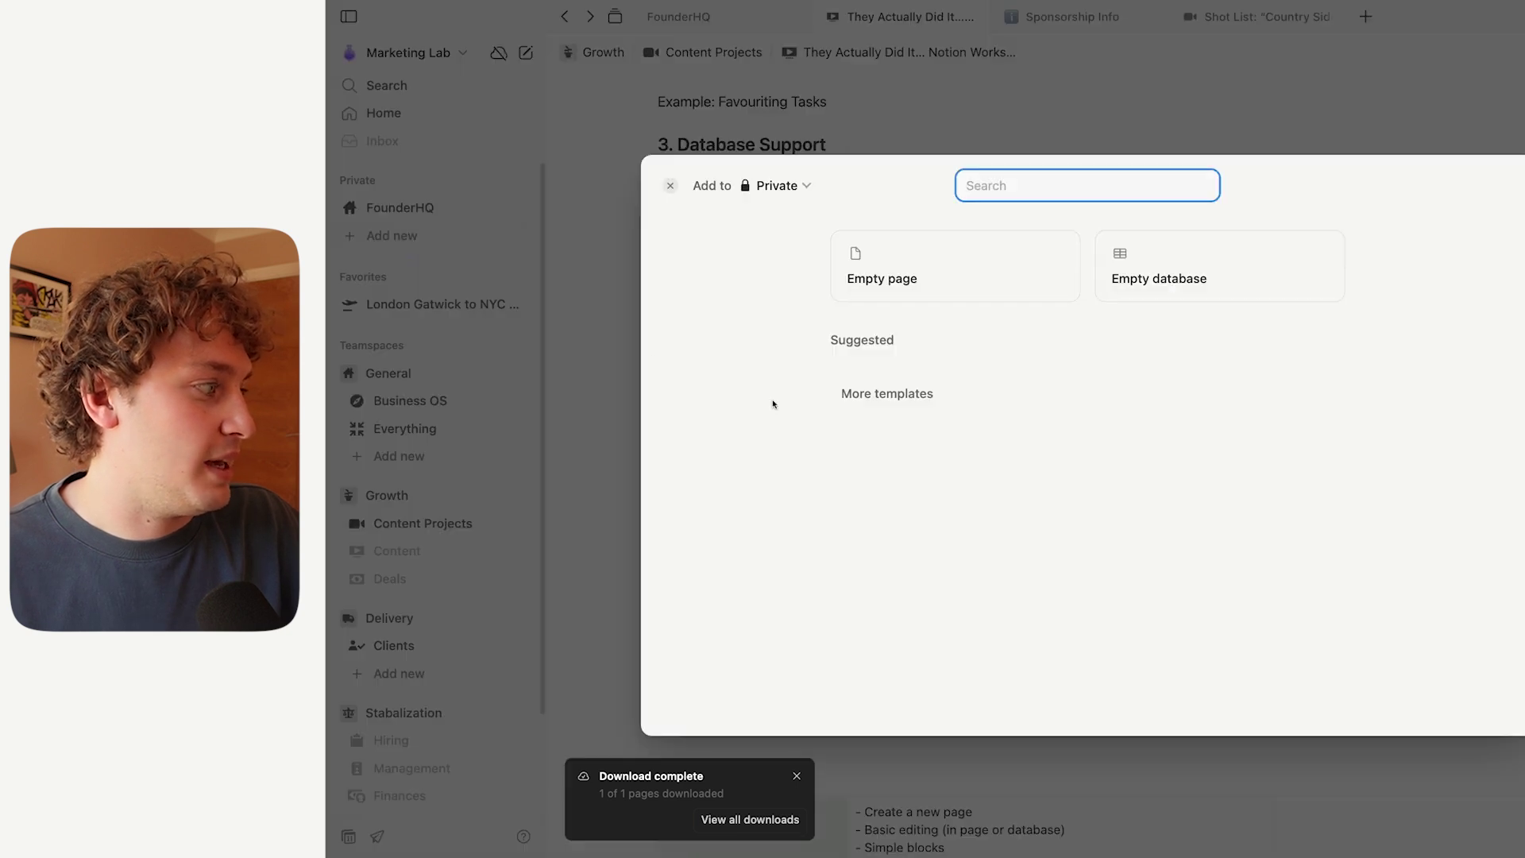
click(912, 282)
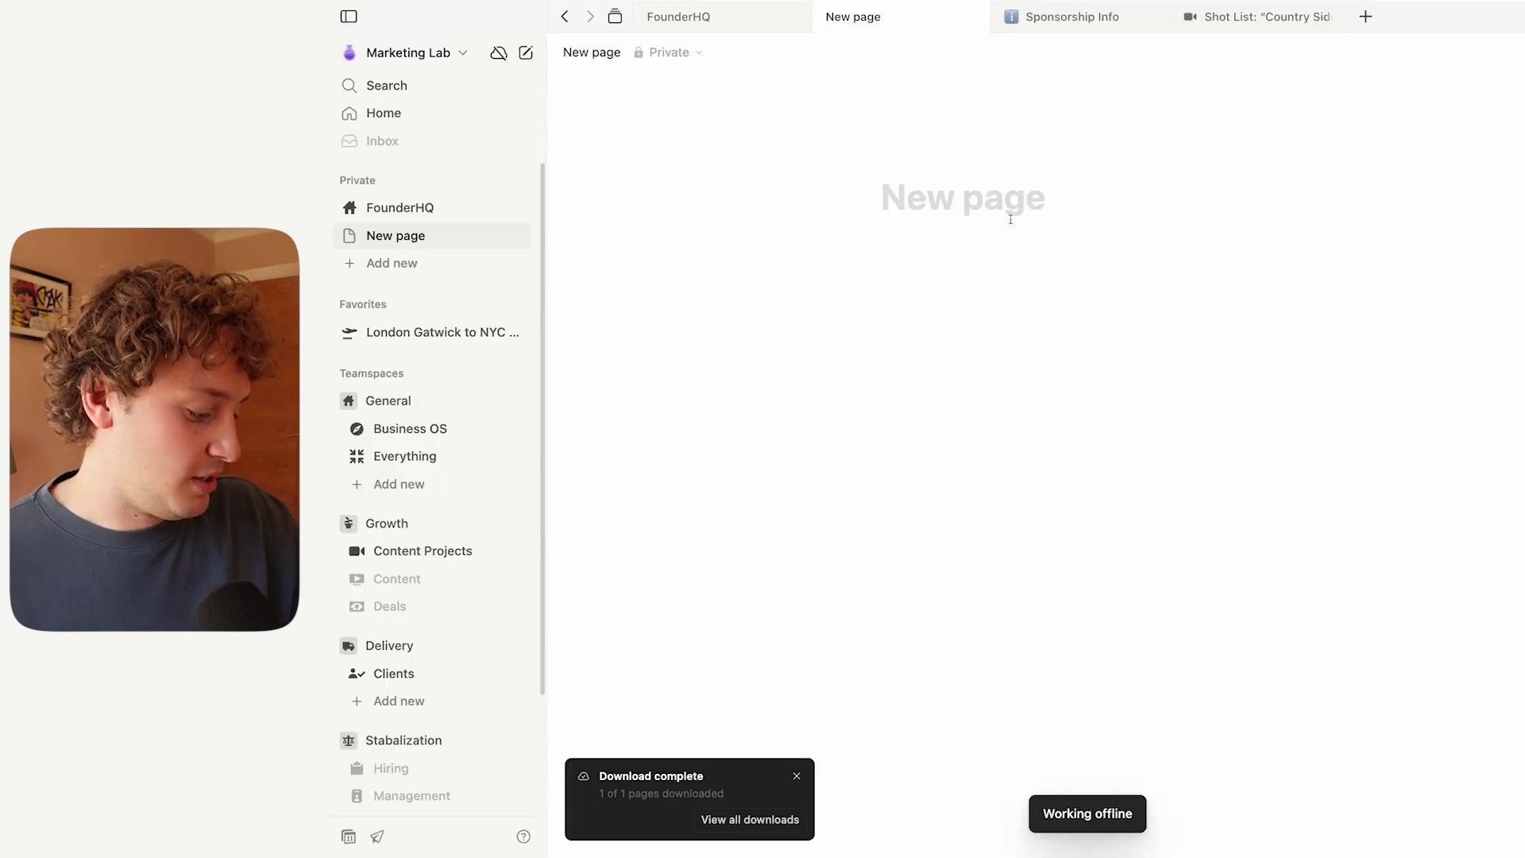
Step: Title the page 'Idea' and type three lines of scratch text
text(Idea)
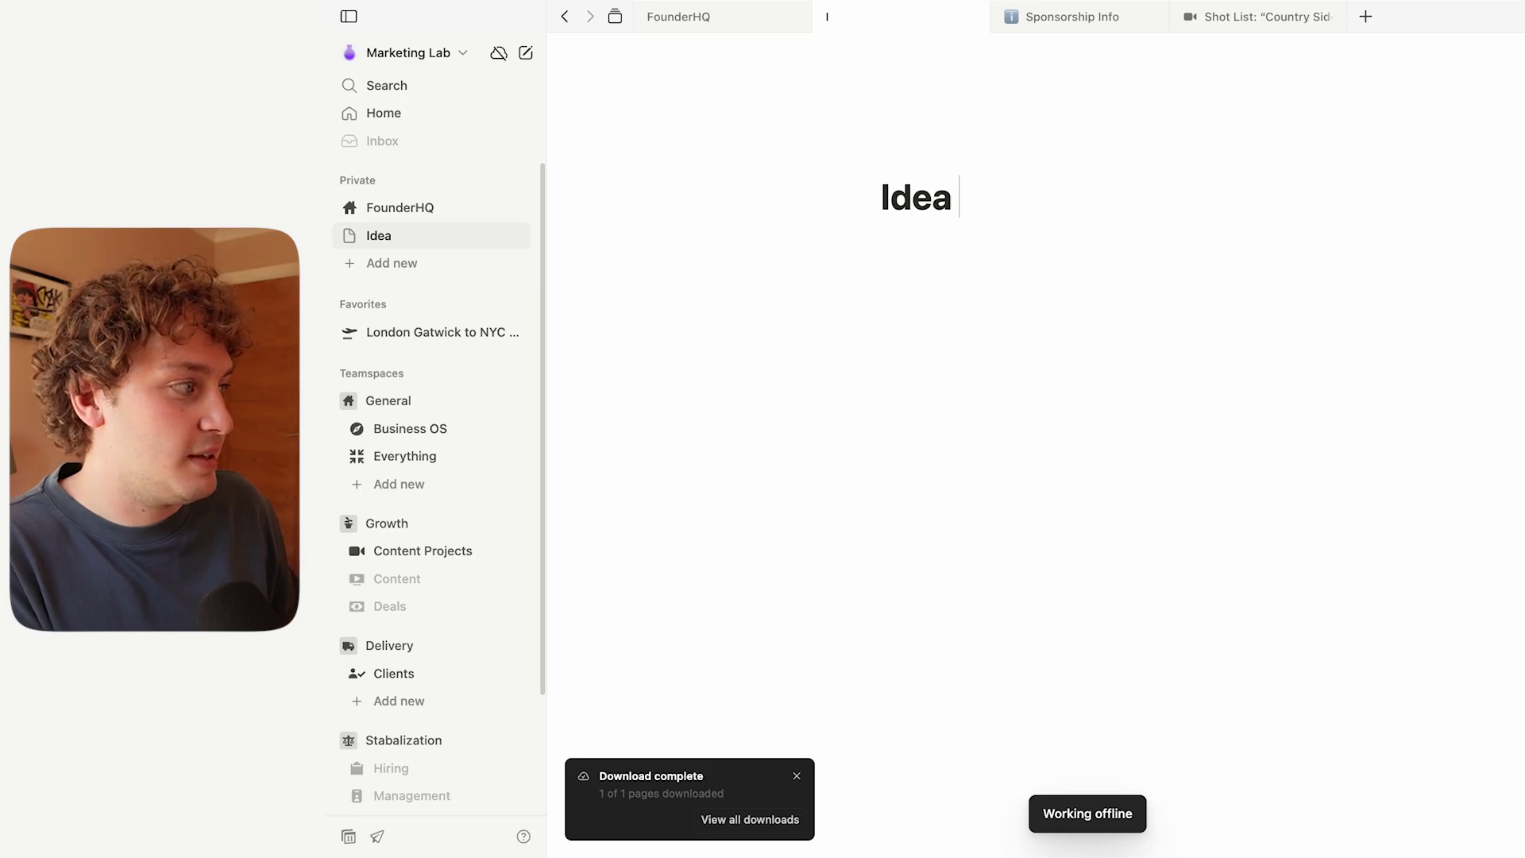
key(Return)
text(wepfjewinew)
key(Return)
text(we;)
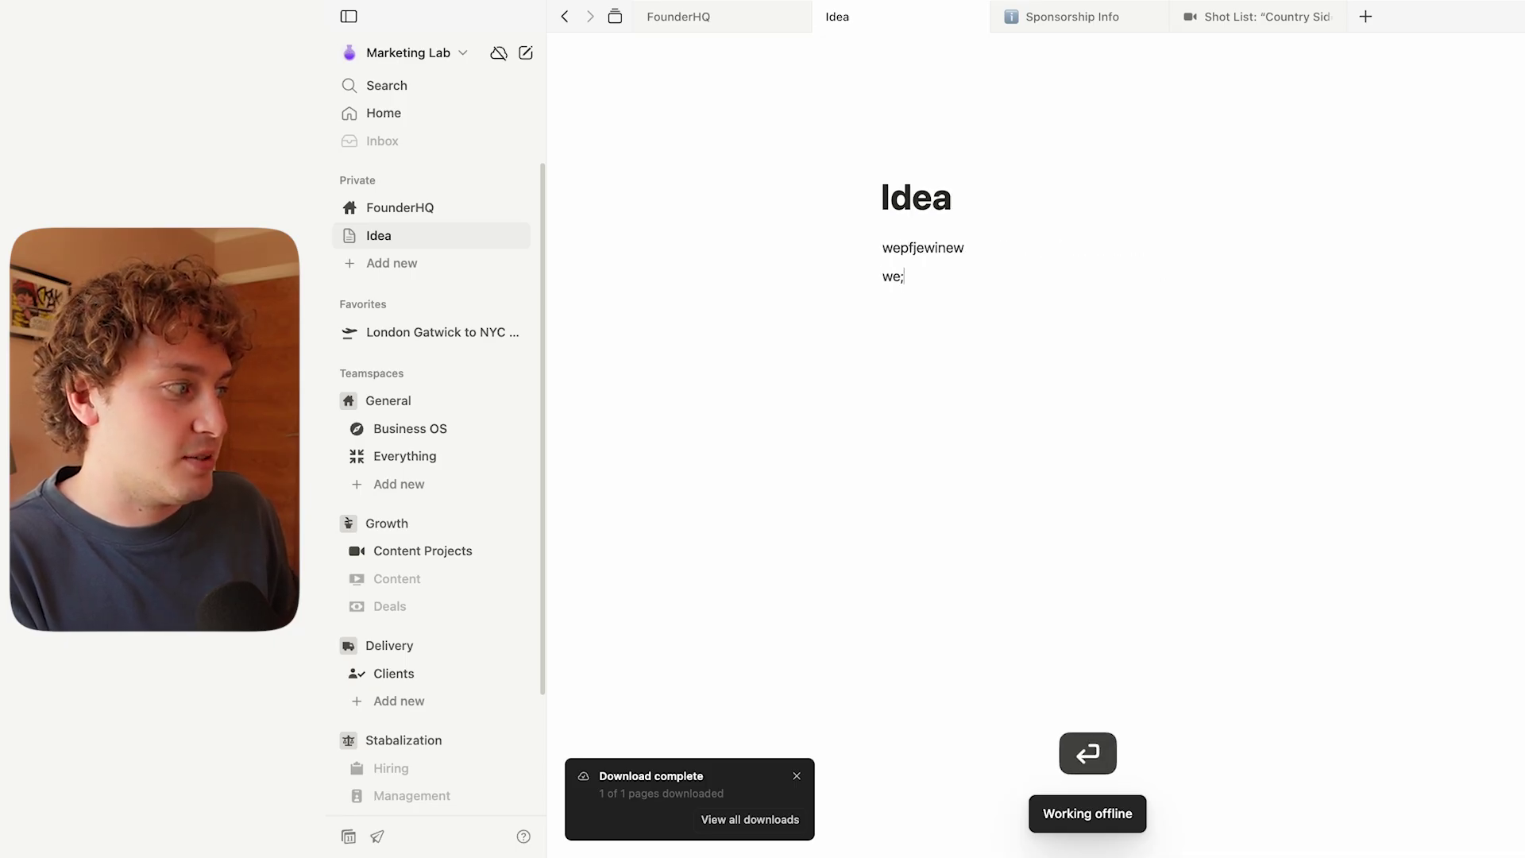
text(gnw;ign)
key(Return)
text(w;ekngw;kngw)
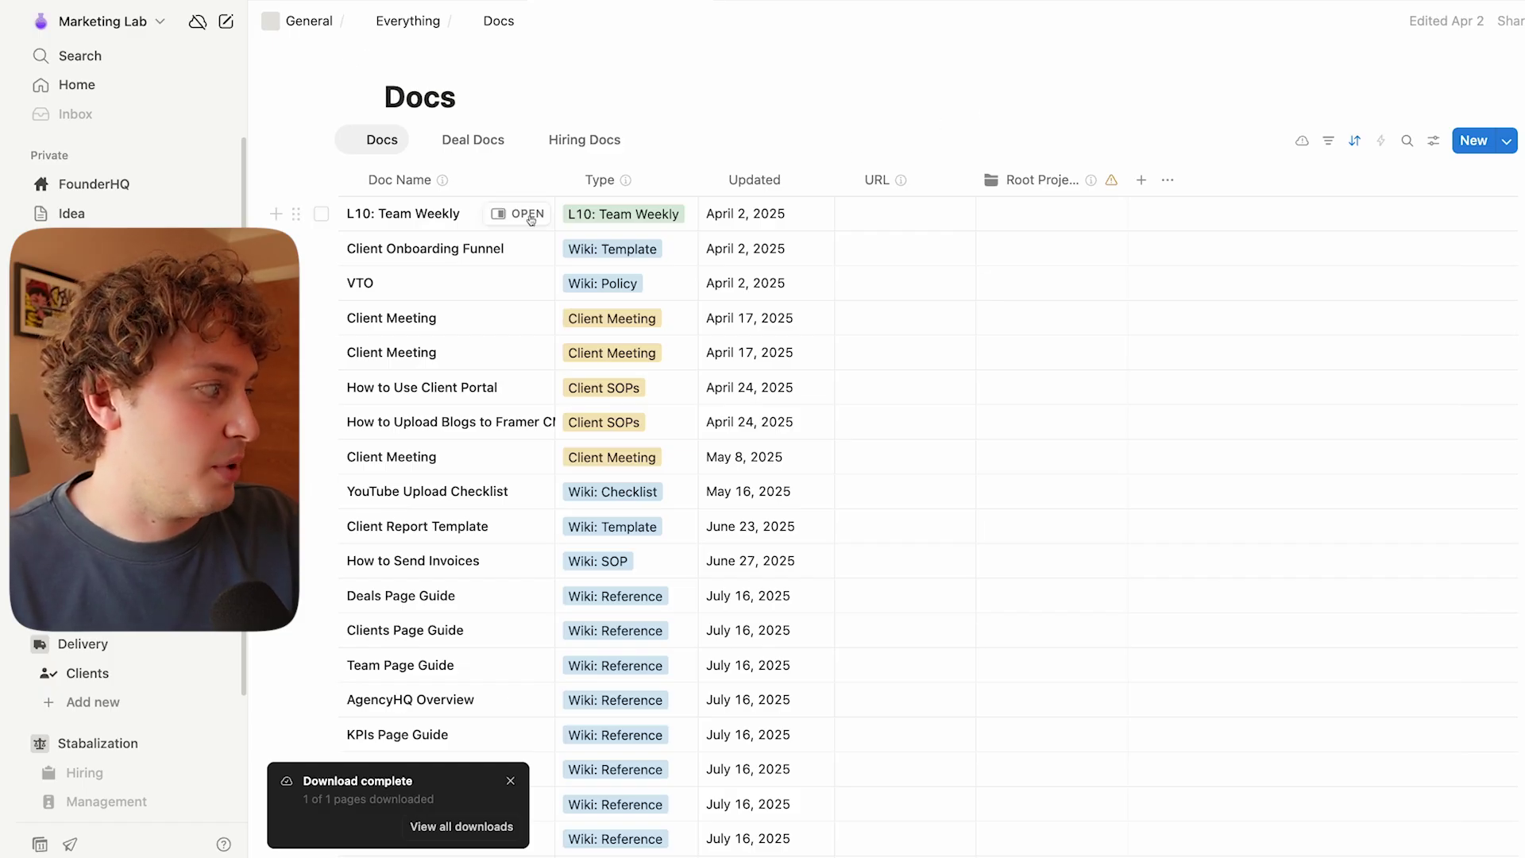
Step: Open the L10: Team Weekly doc from its preview as a full page and scroll through it
click(517, 214)
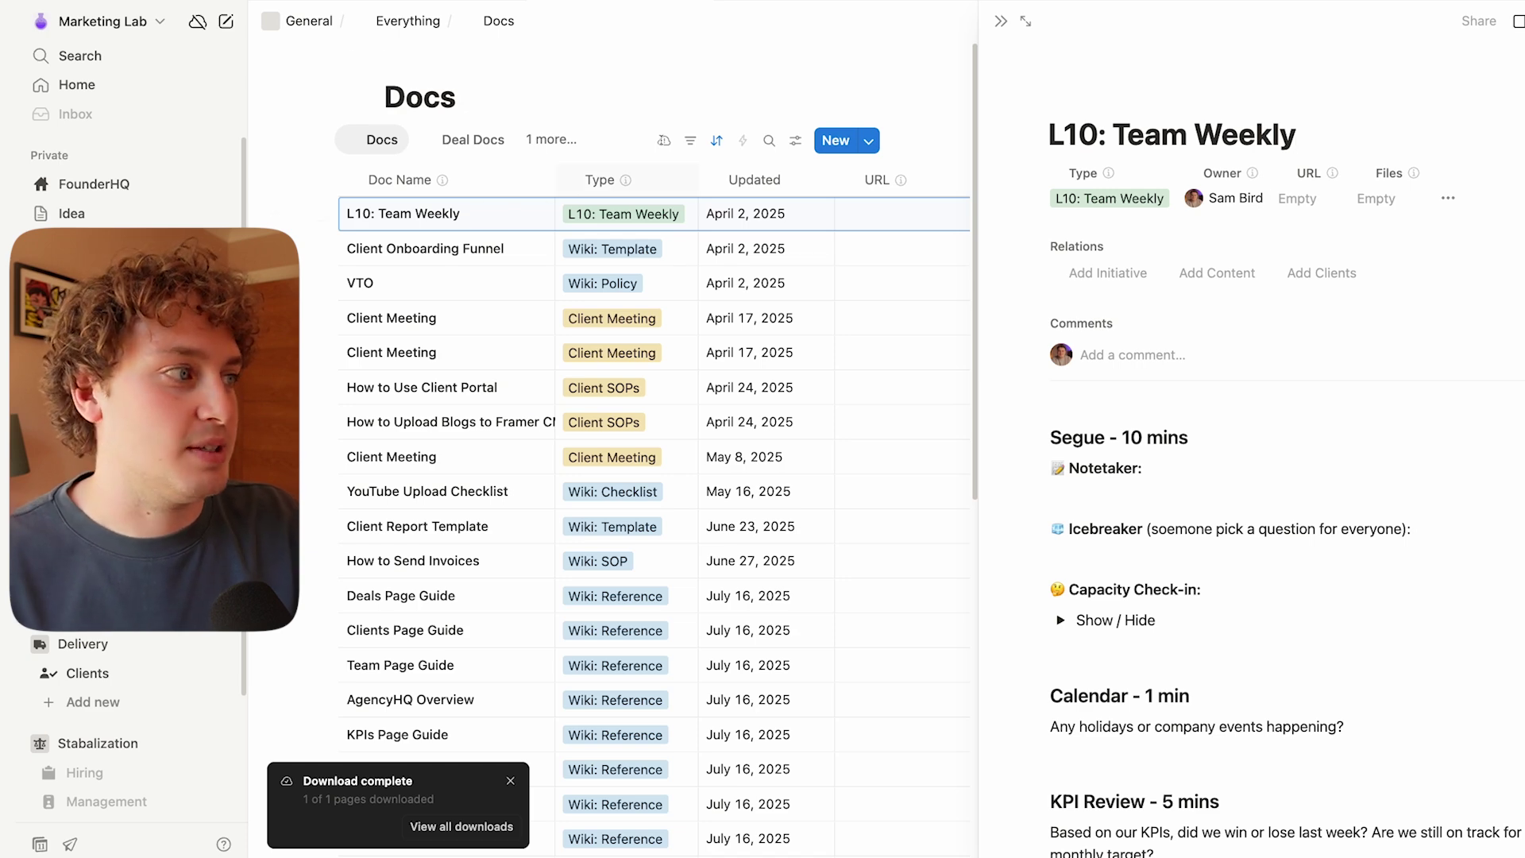
click(1024, 23)
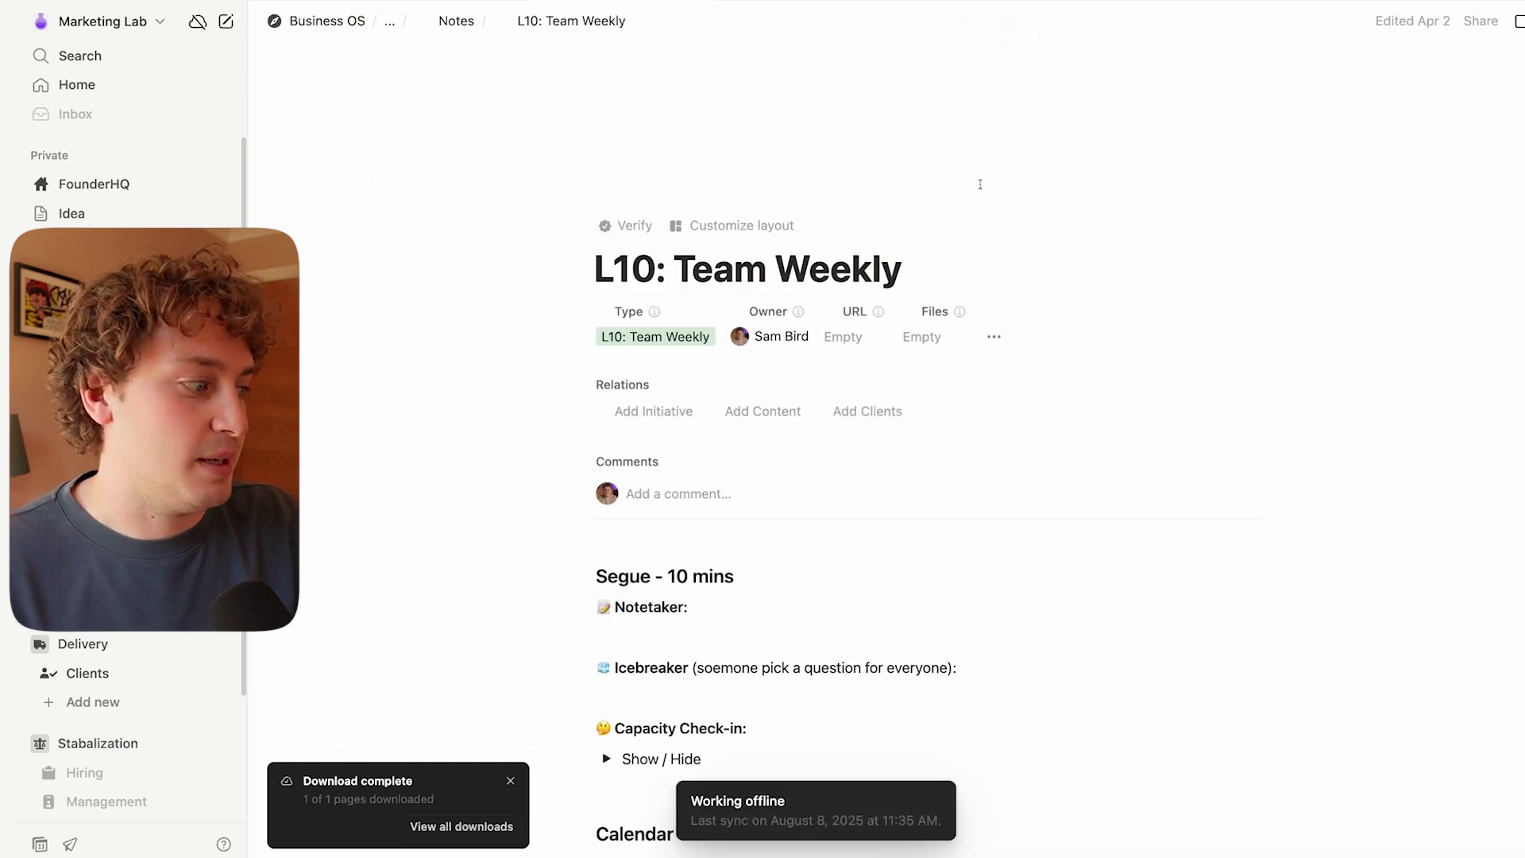
scroll(1019, 189, down, 5)
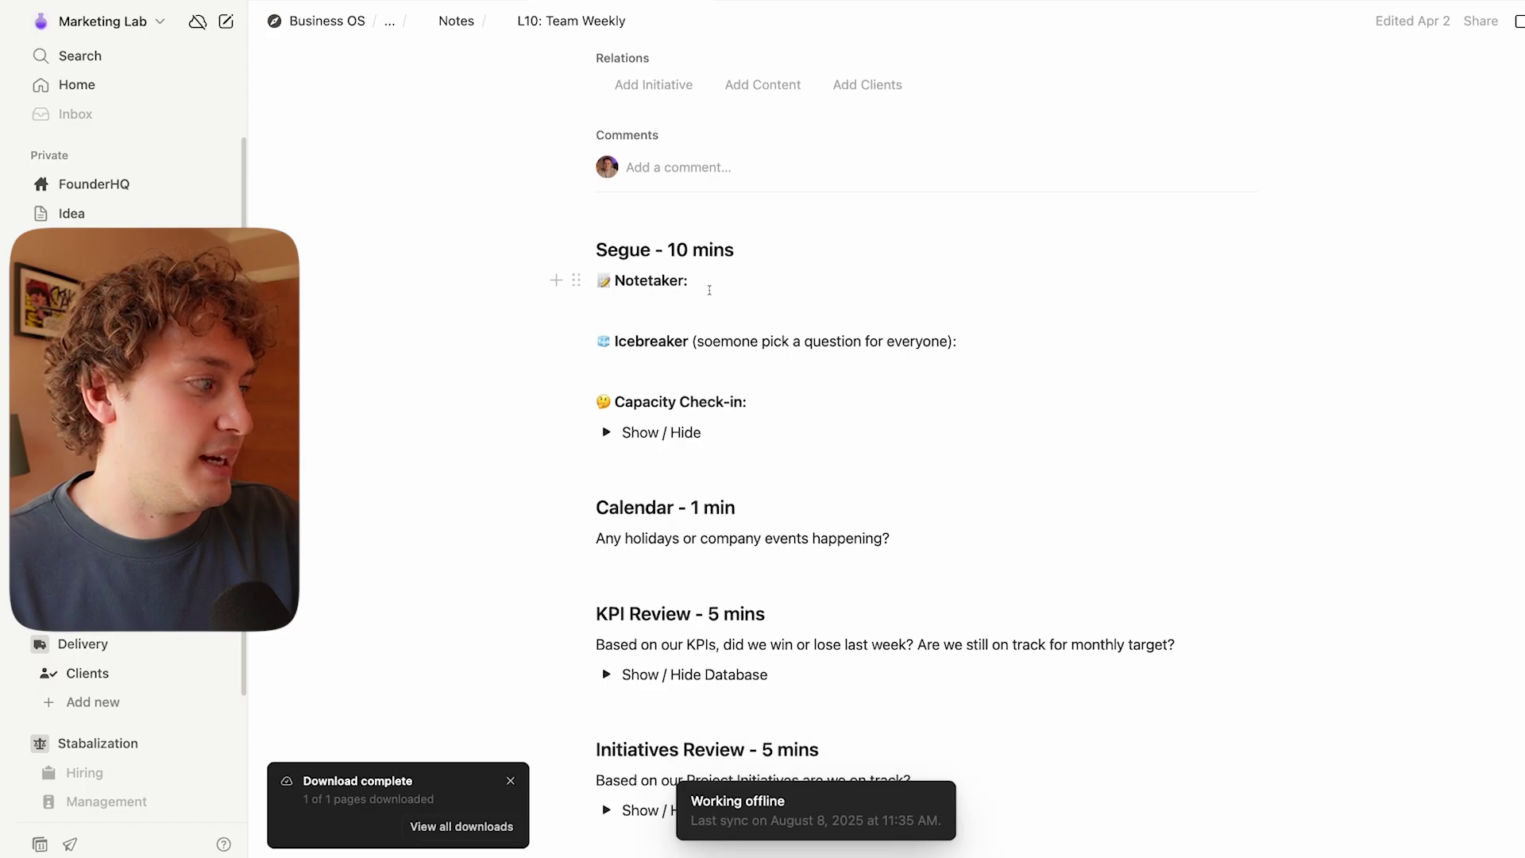
scroll(749, 289, down, 10)
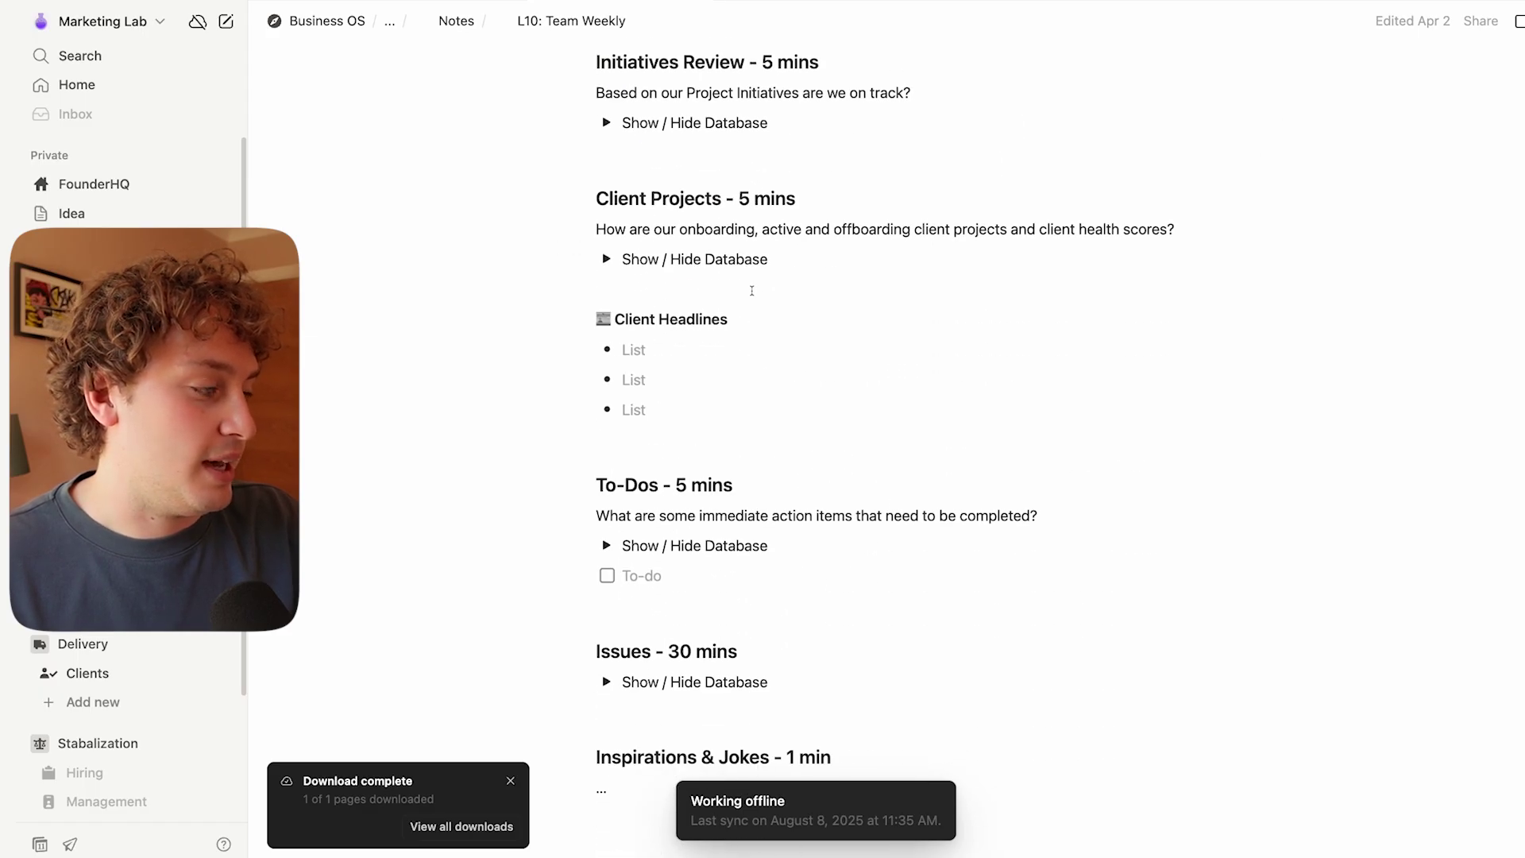
scroll(749, 290, up, 12)
scroll(751, 290, up, 2)
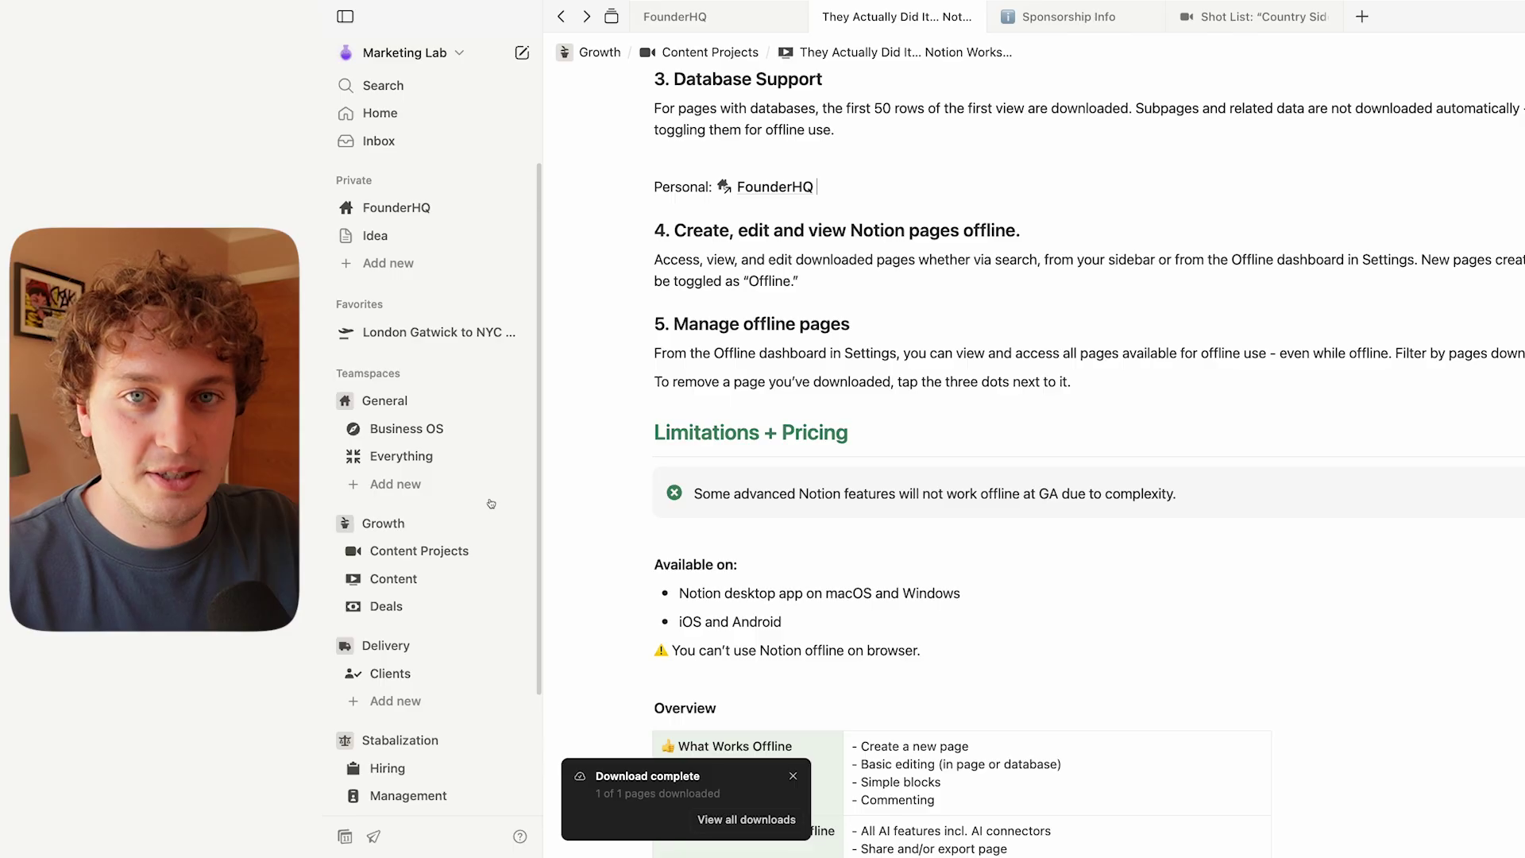
Step: Open Settings > Offline and browse the list of downloaded offline pages
scroll(491, 509, down, 5)
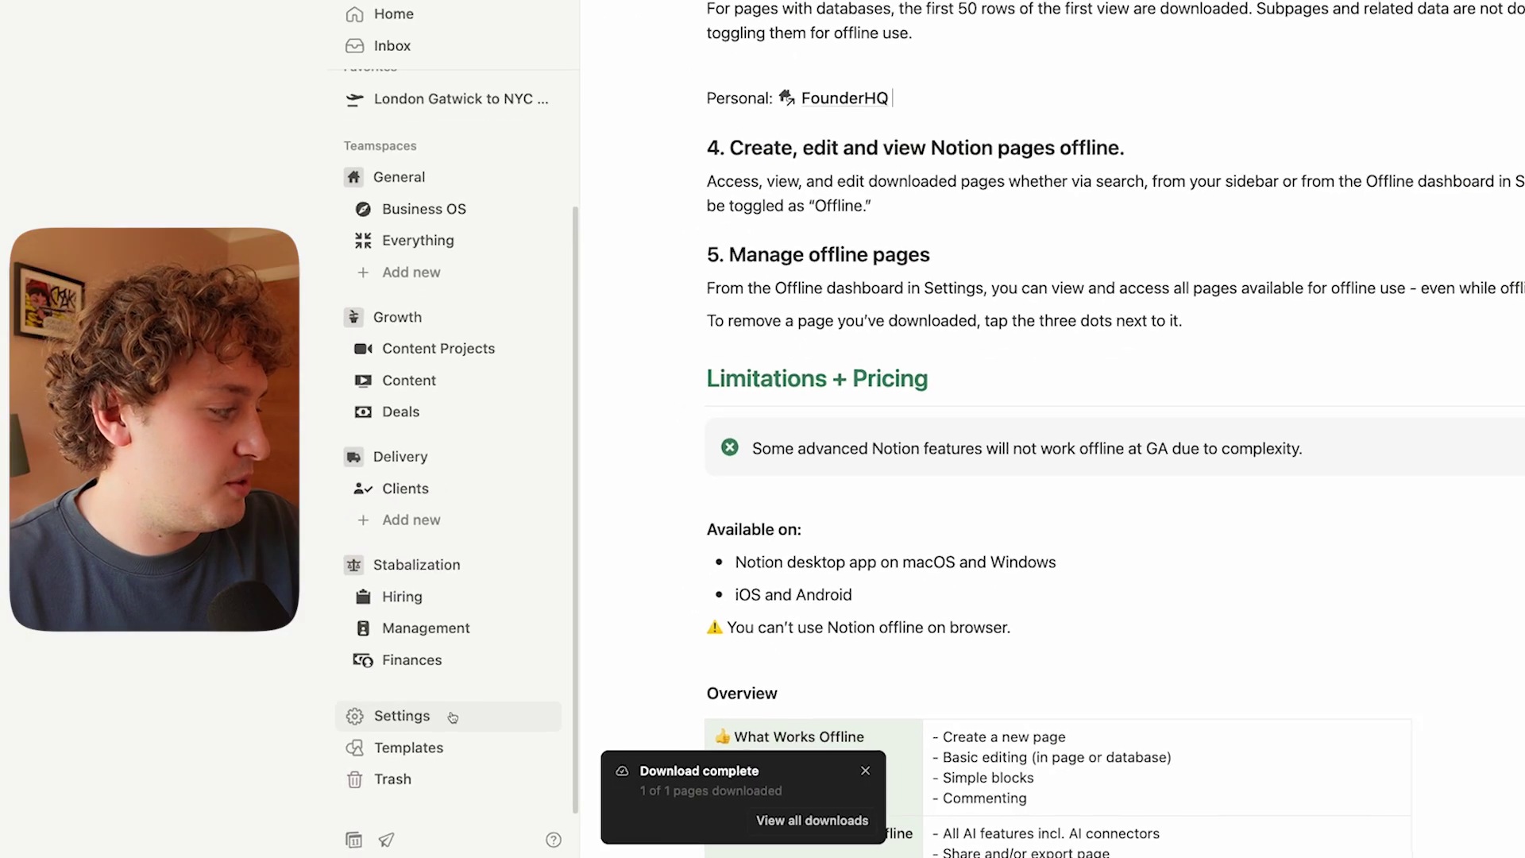
click(452, 717)
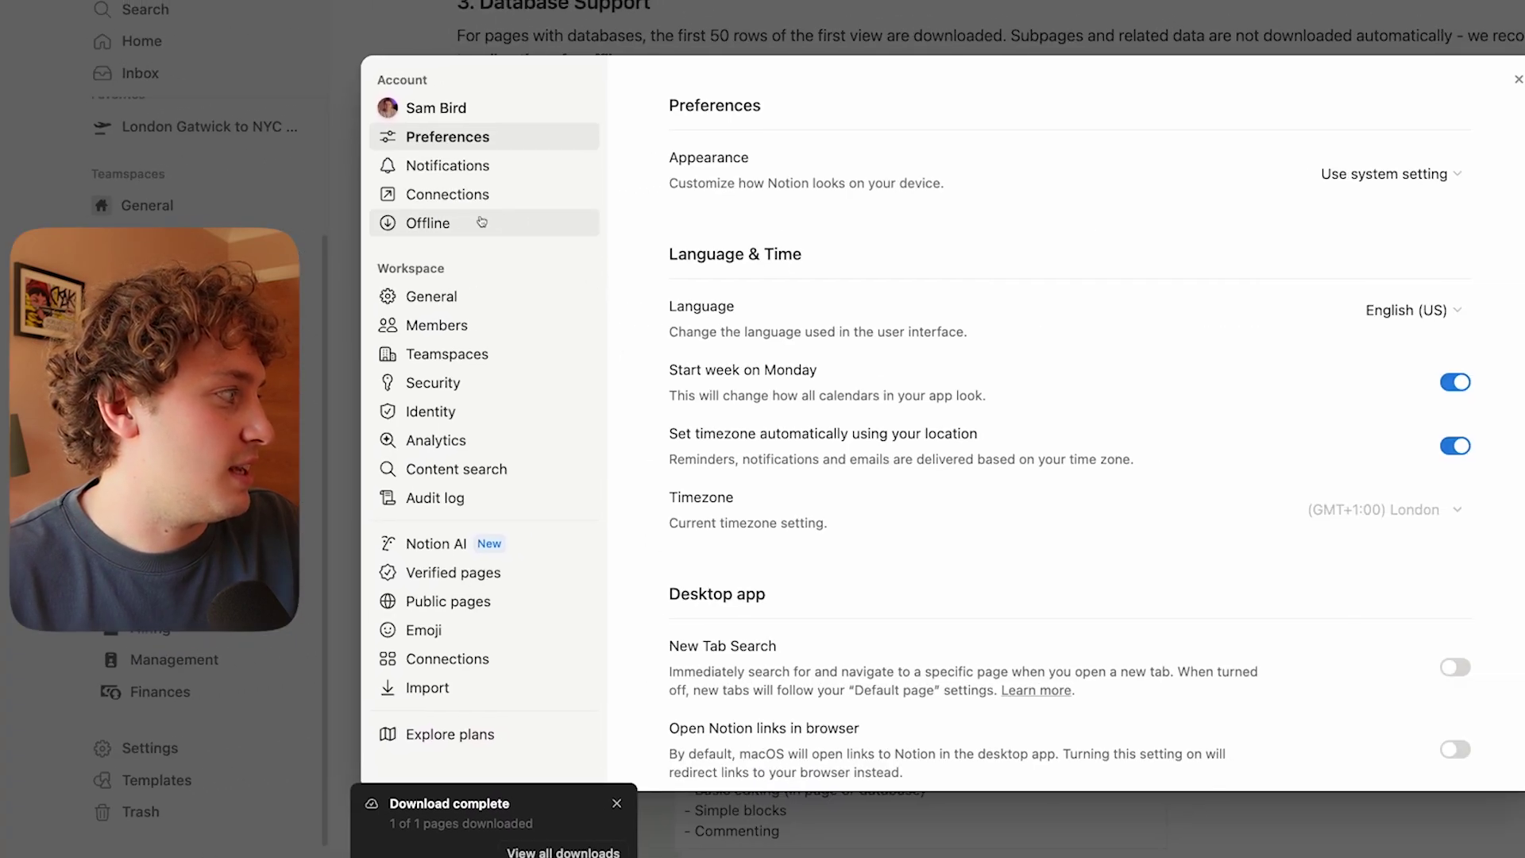
click(407, 235)
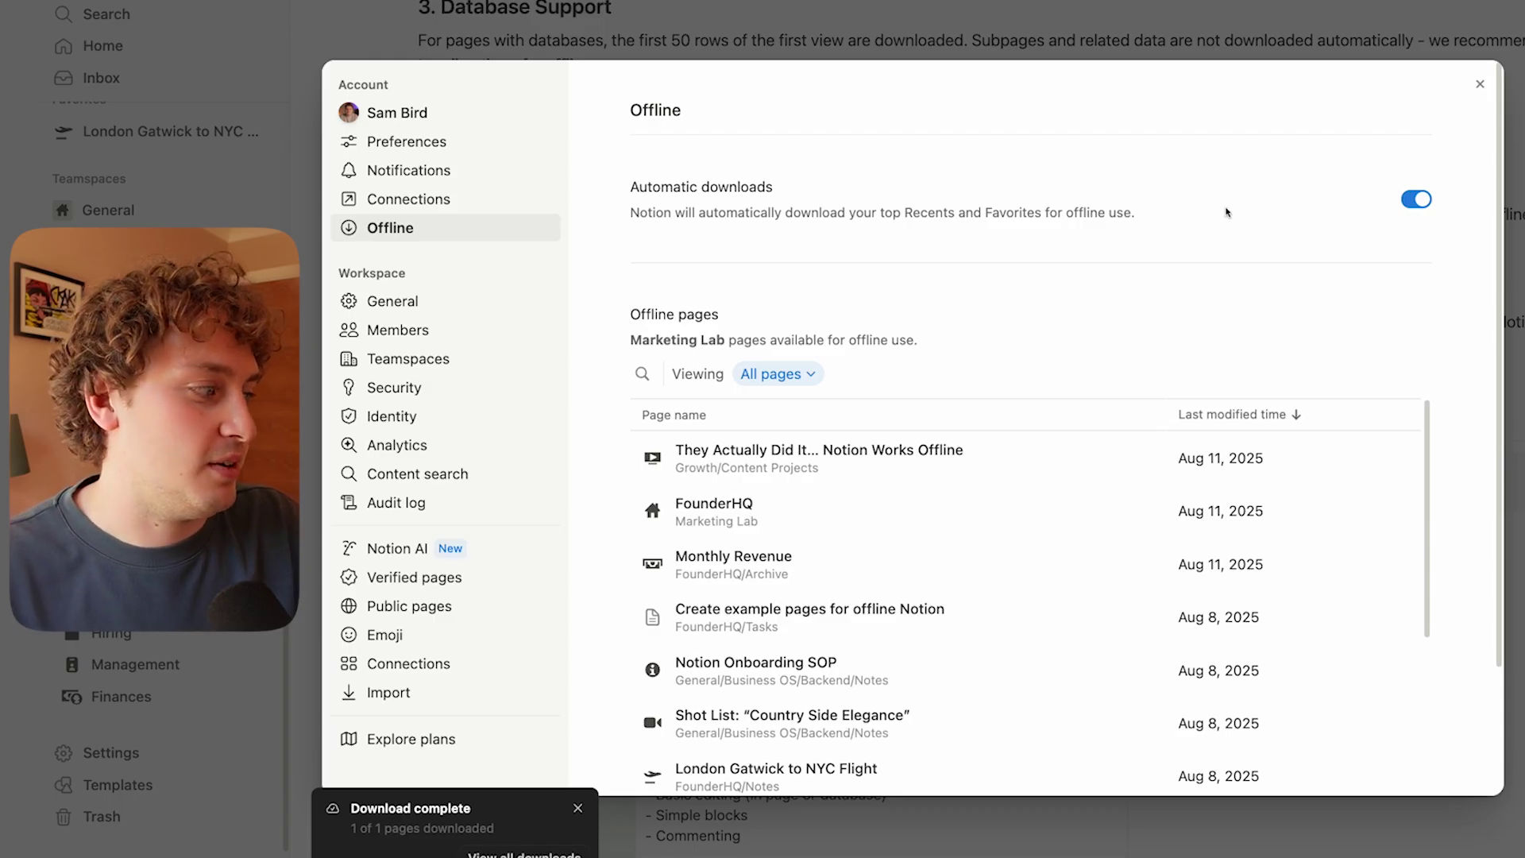
scroll(1217, 230, down, 3)
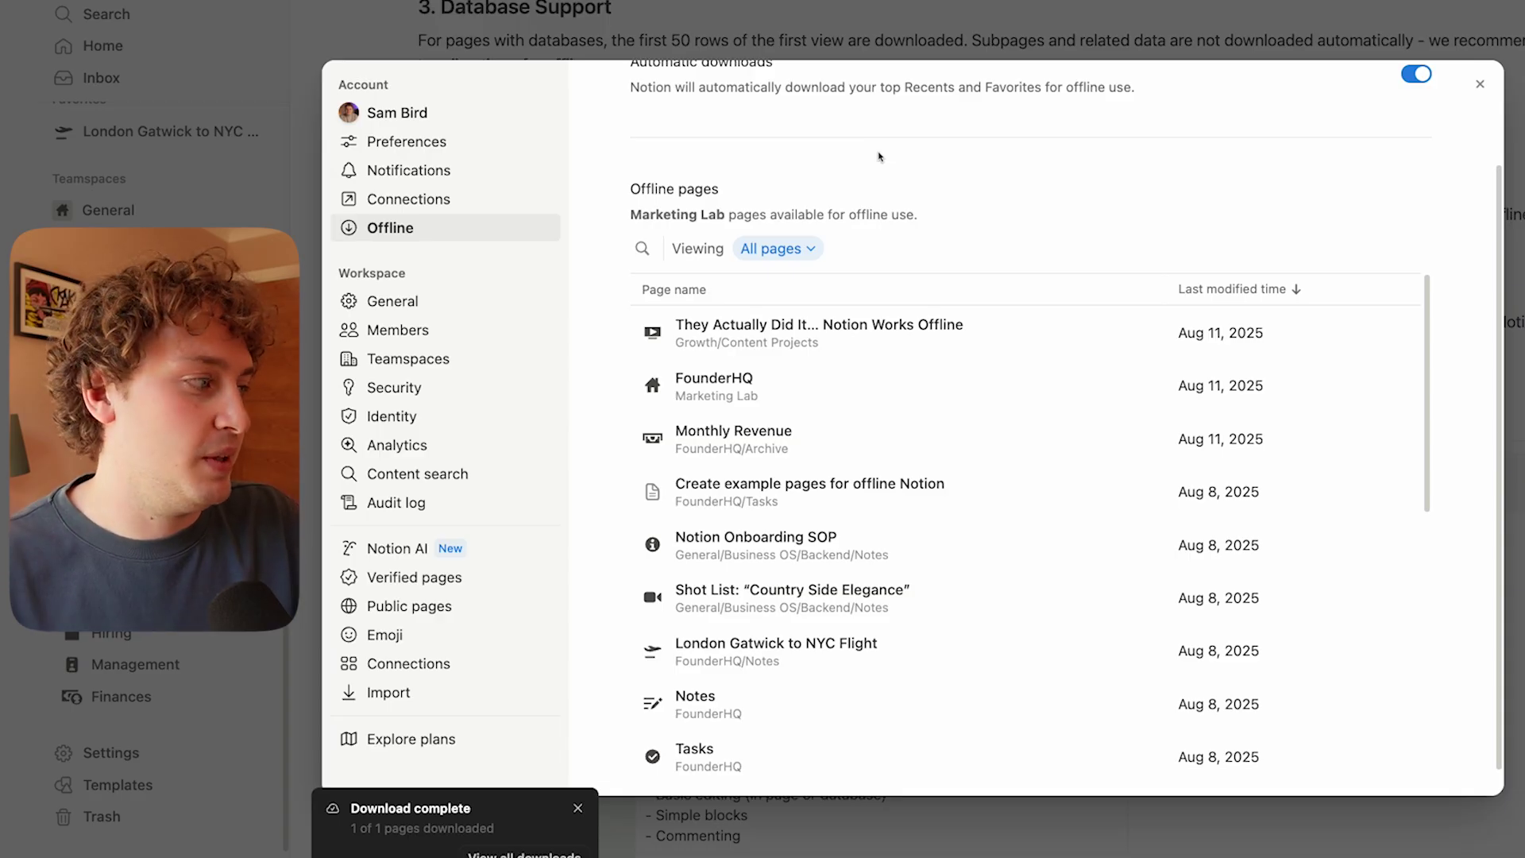
scroll(985, 339, down, 3)
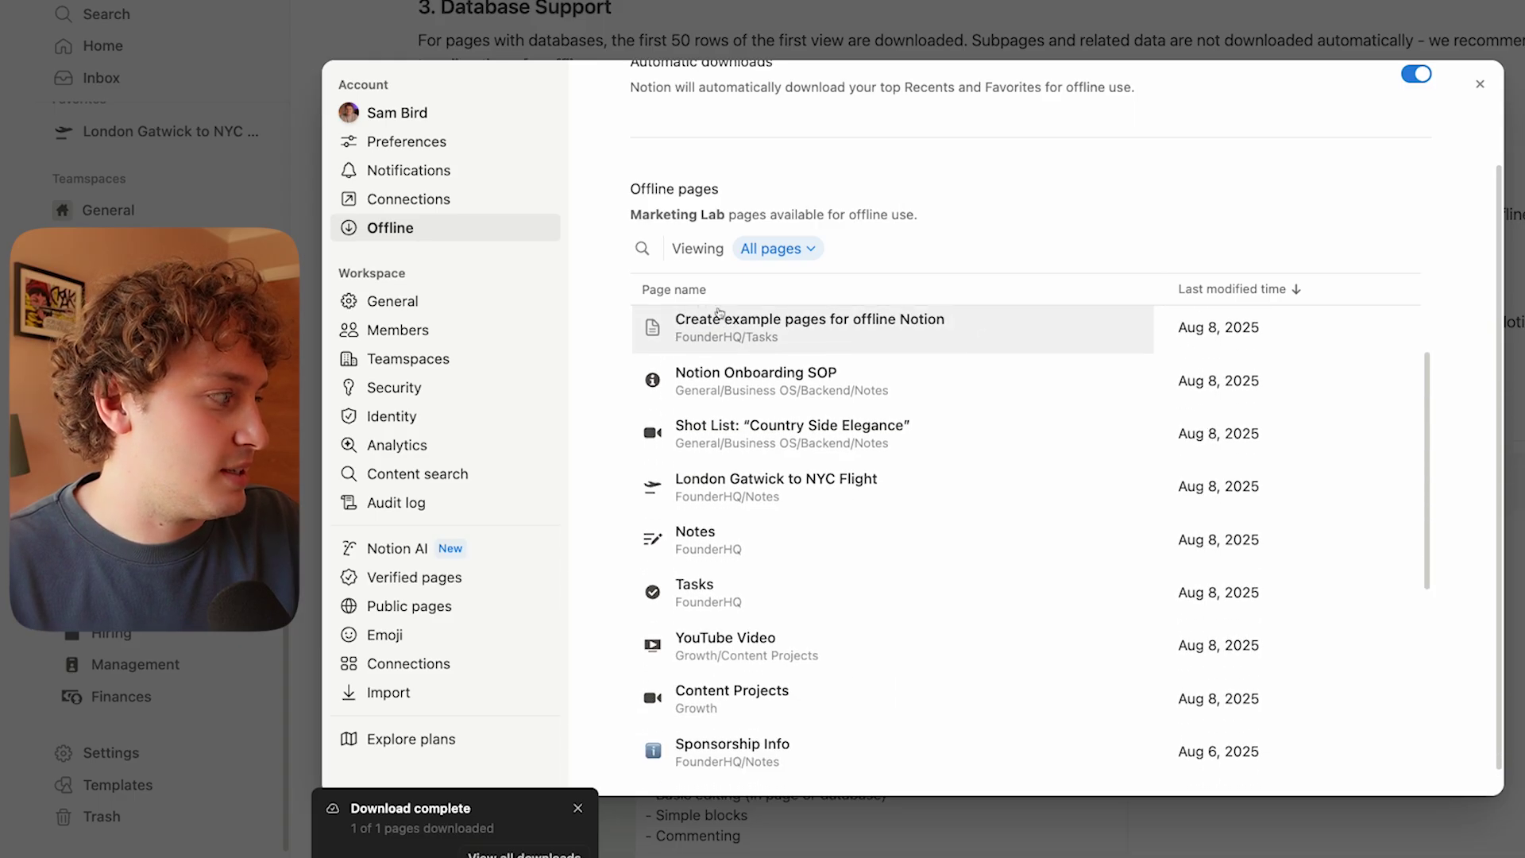
click(641, 249)
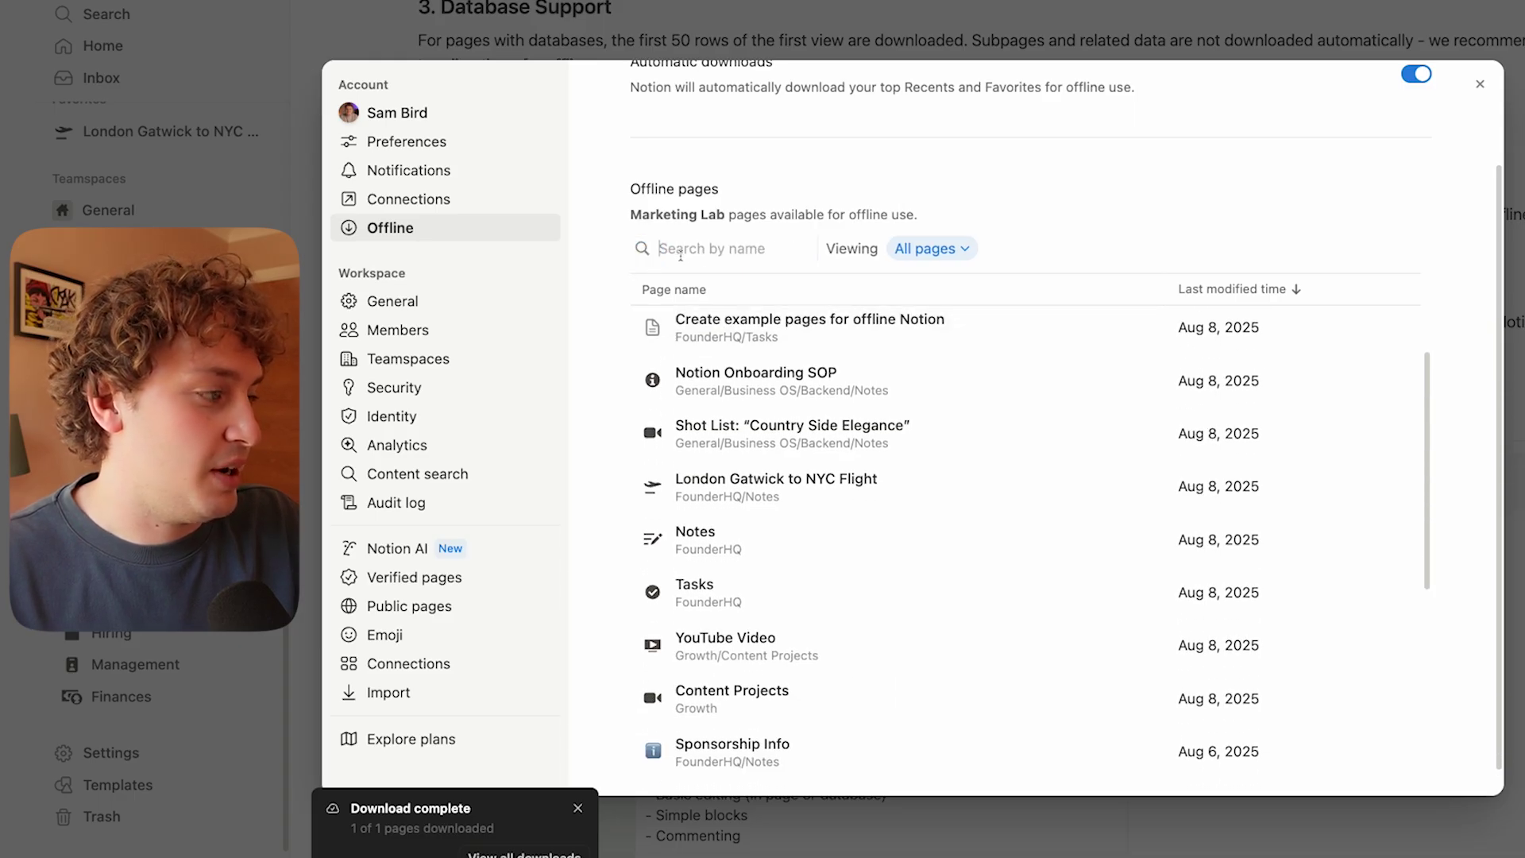
click(936, 216)
scroll(922, 463, down, 5)
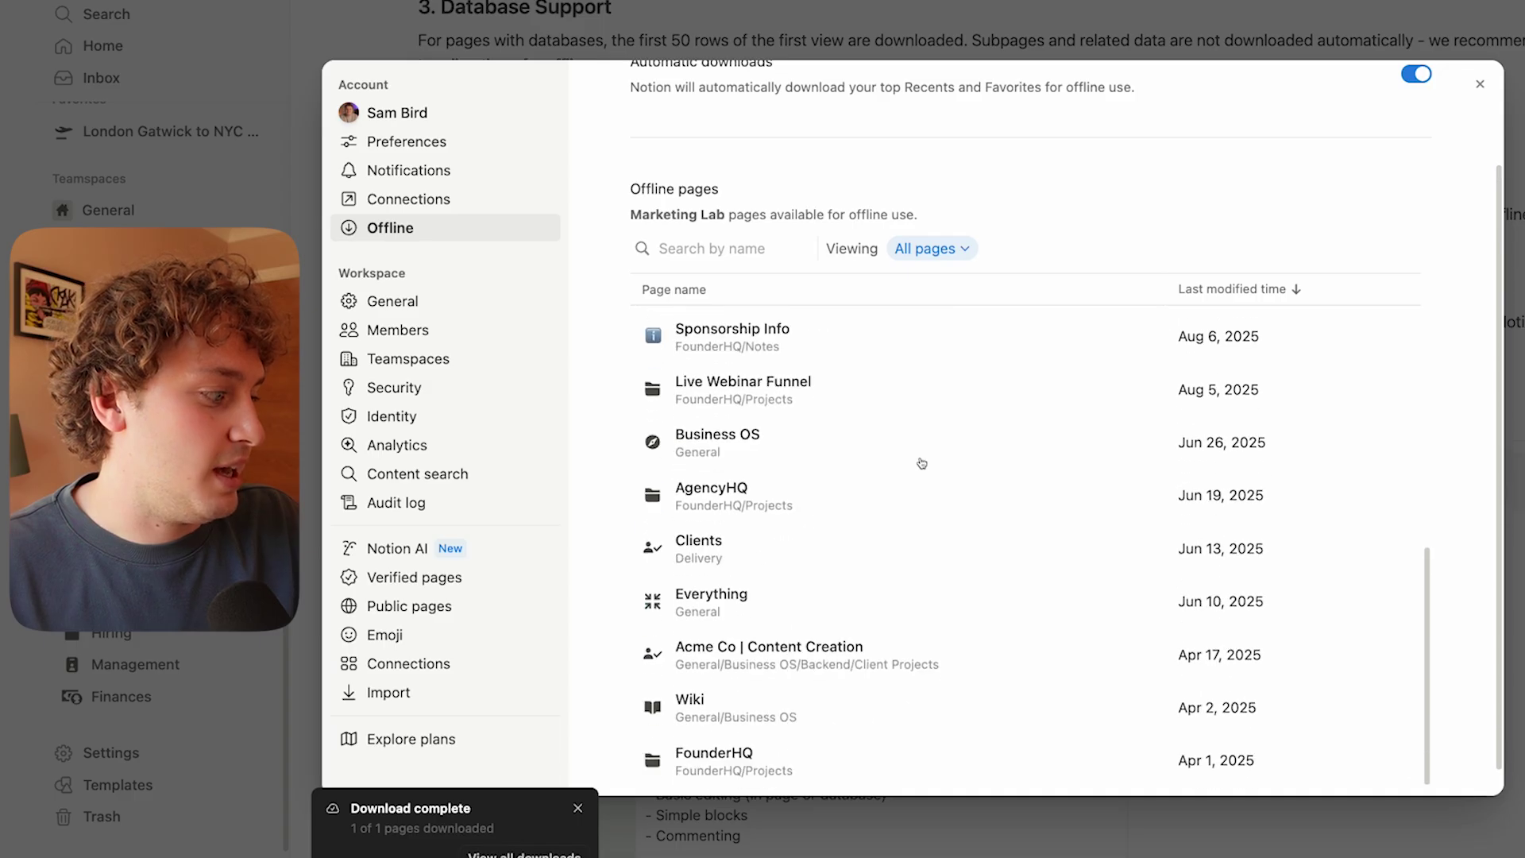
scroll(922, 463, up, 5)
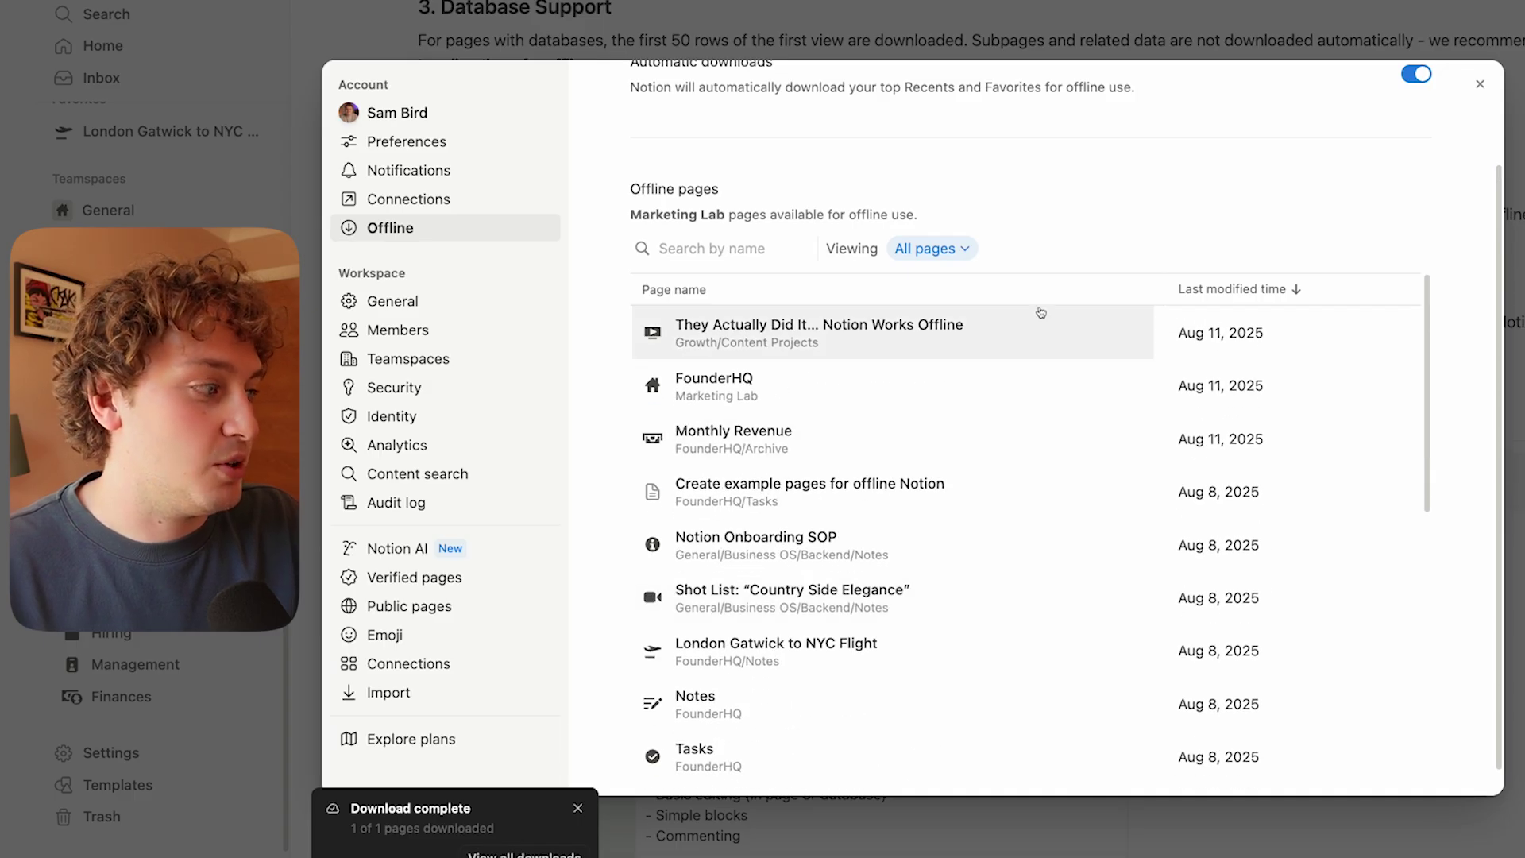
Step: Filter the Offline pages list to 'Downloaded by you', then to 'Downloaded by Notion'
click(953, 251)
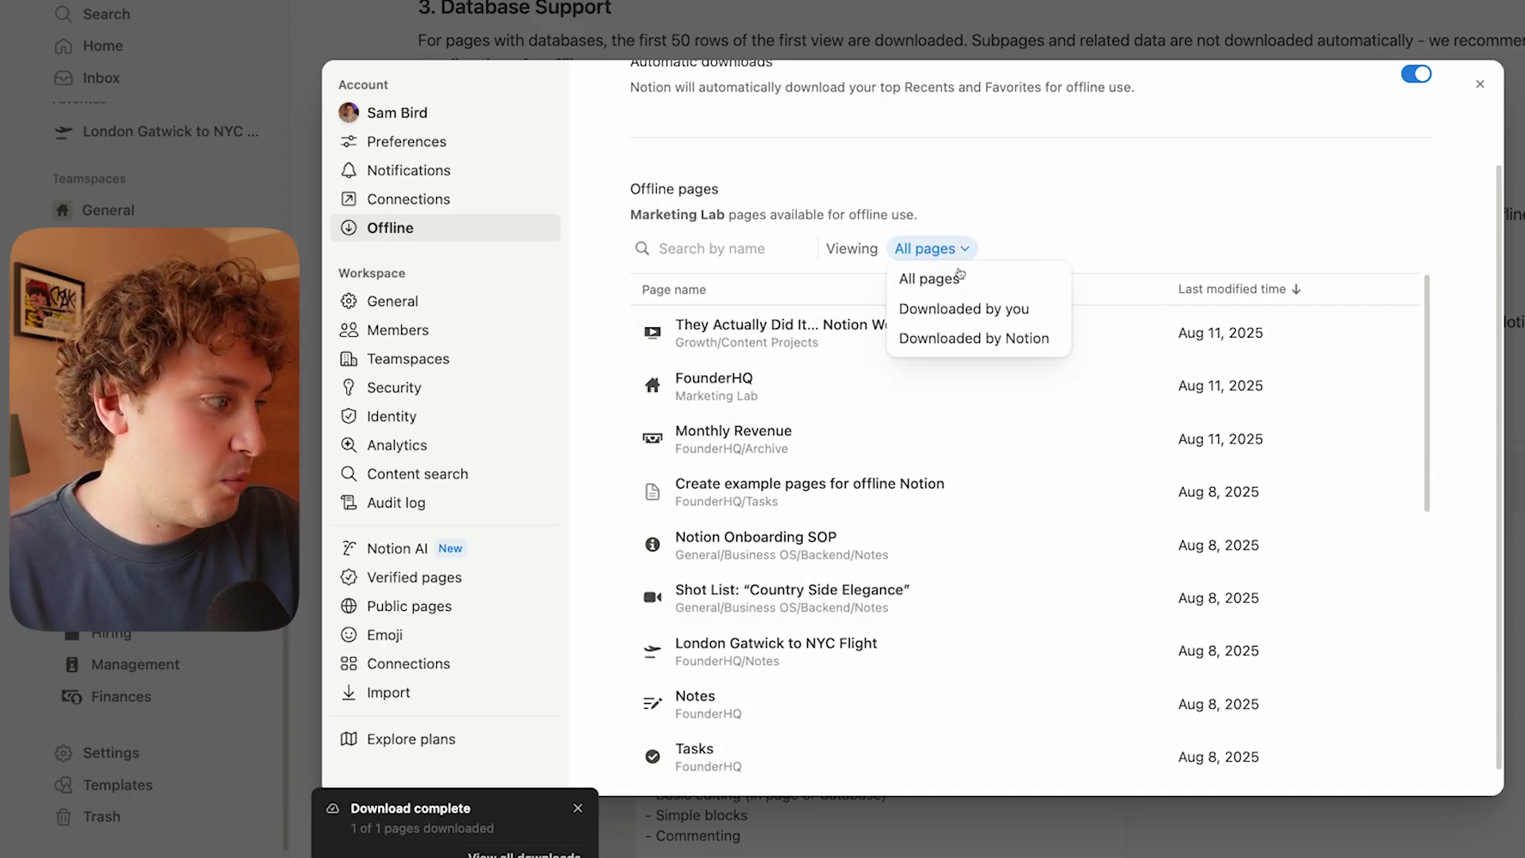
click(992, 310)
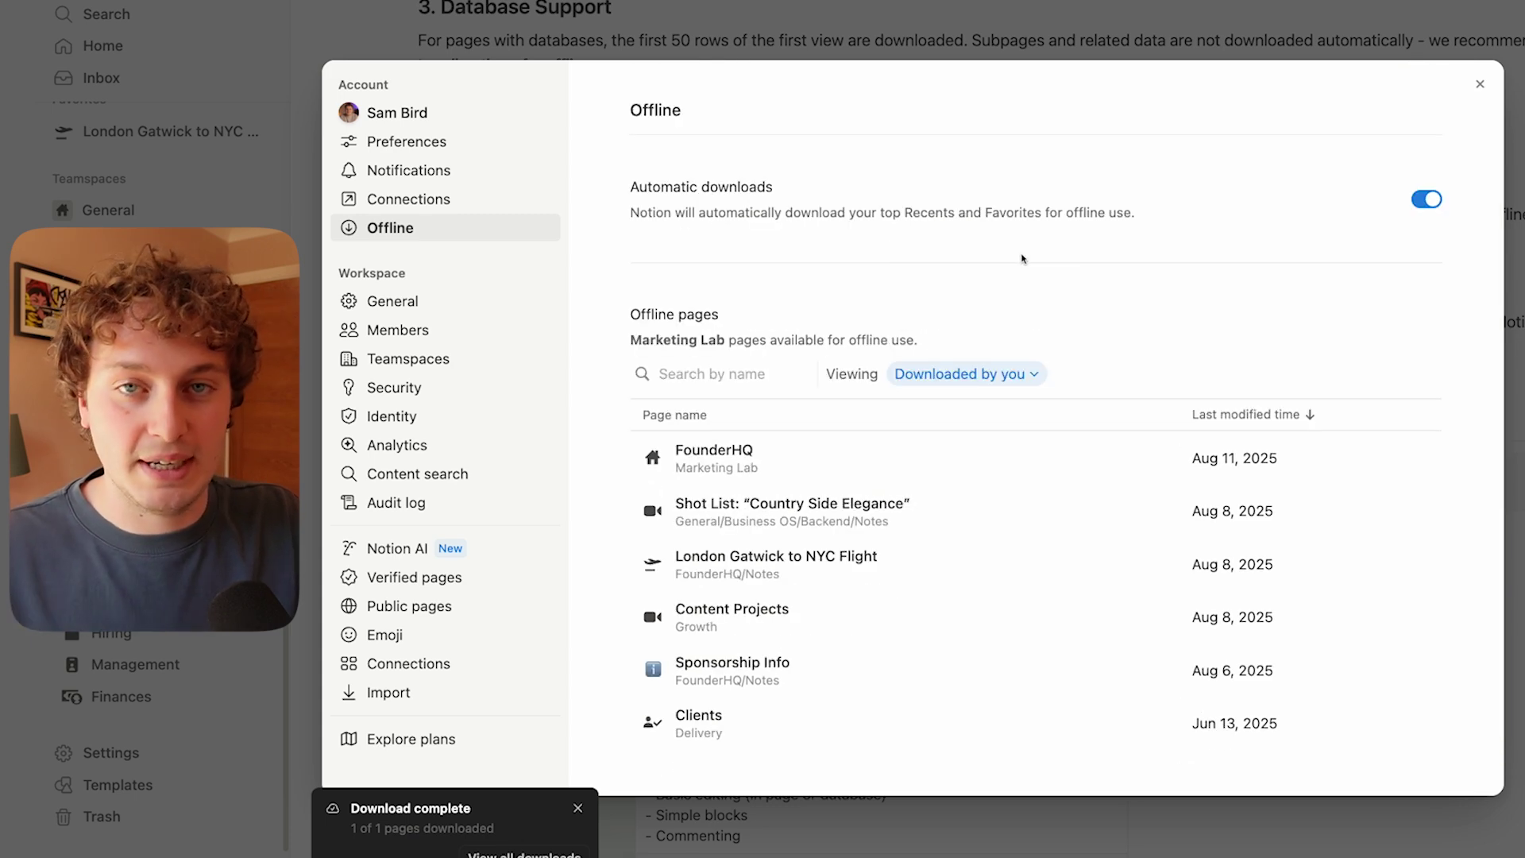
click(1035, 377)
click(998, 462)
scroll(1043, 410, down, 2)
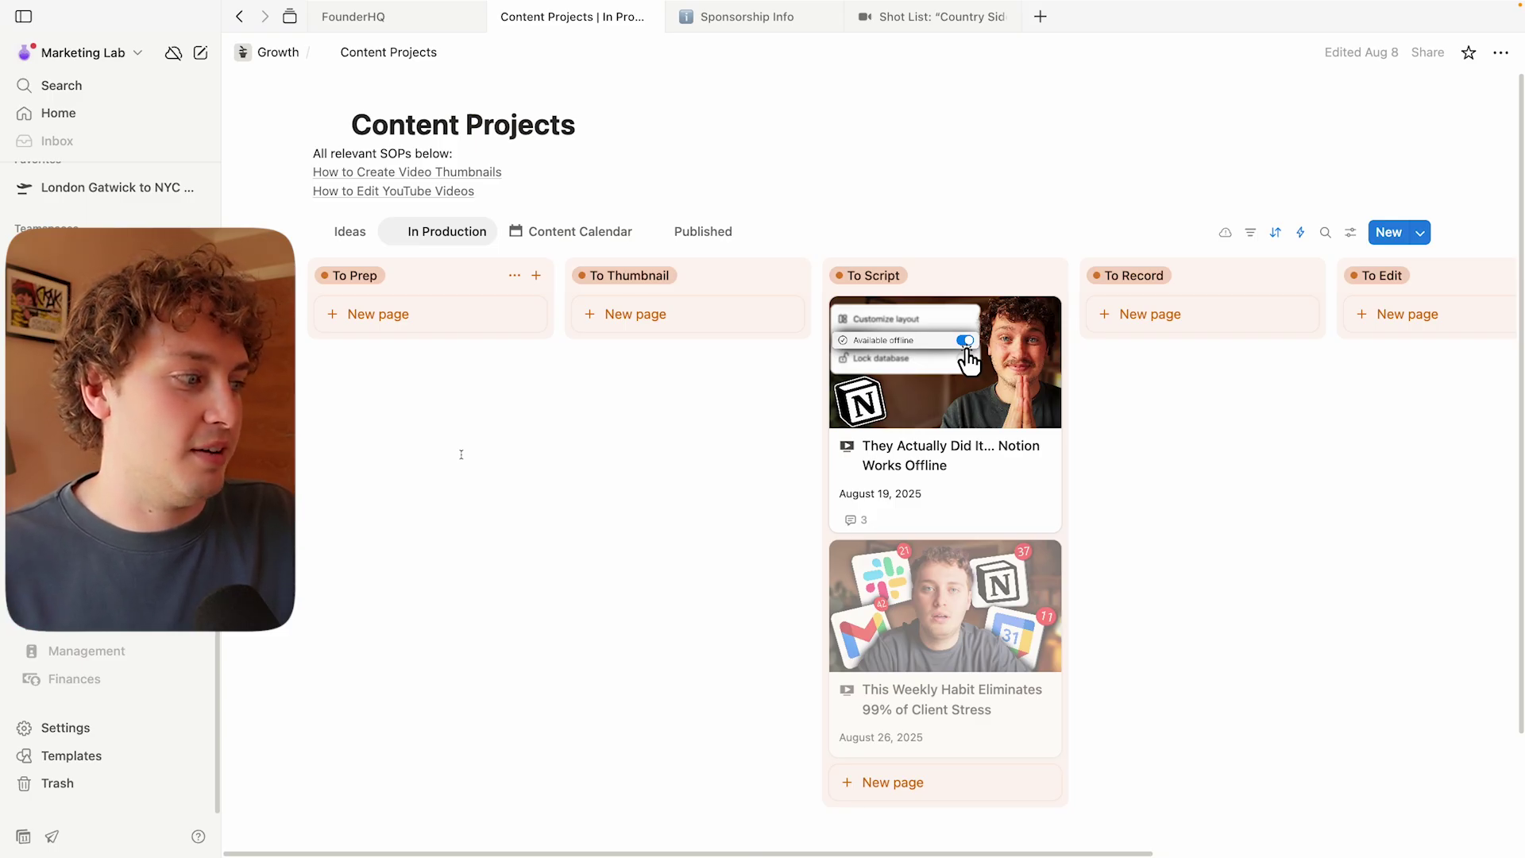
Step: Open the They Actually Did It… Notion Works Offline video card as a full page
click(1004, 379)
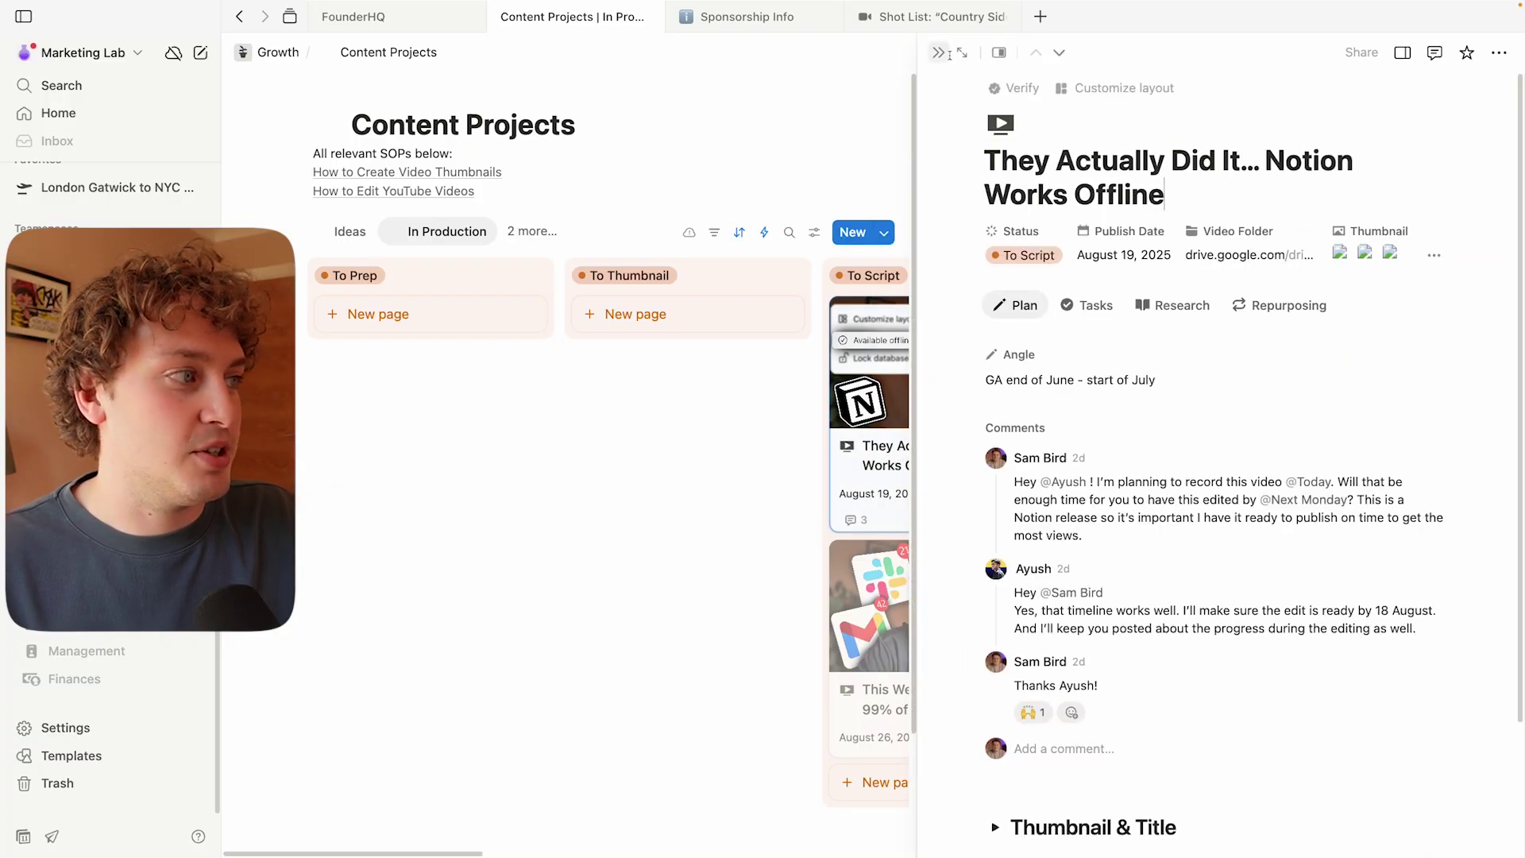
click(958, 53)
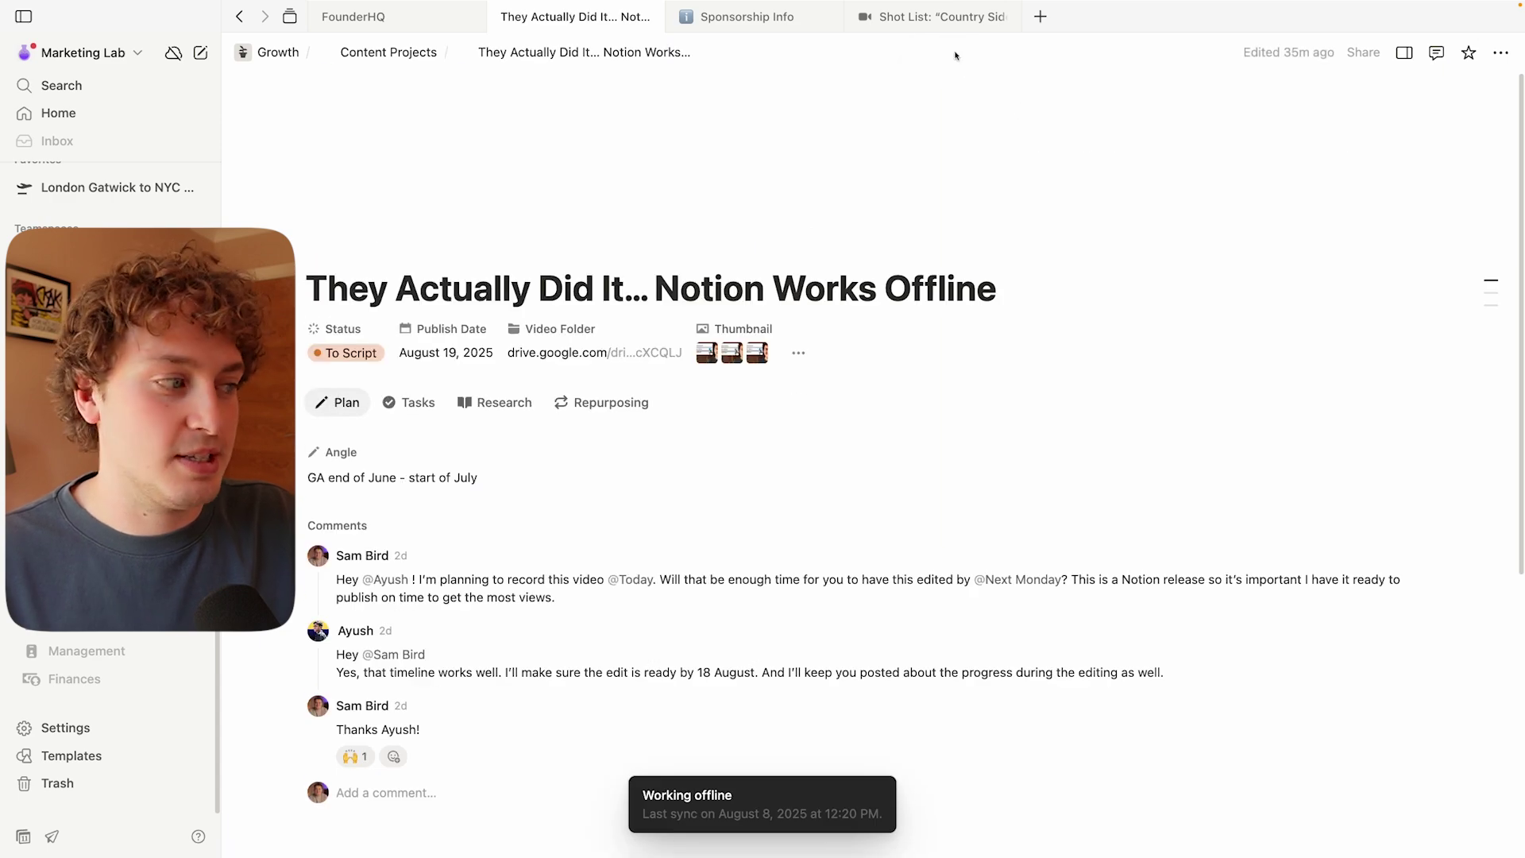
click(745, 350)
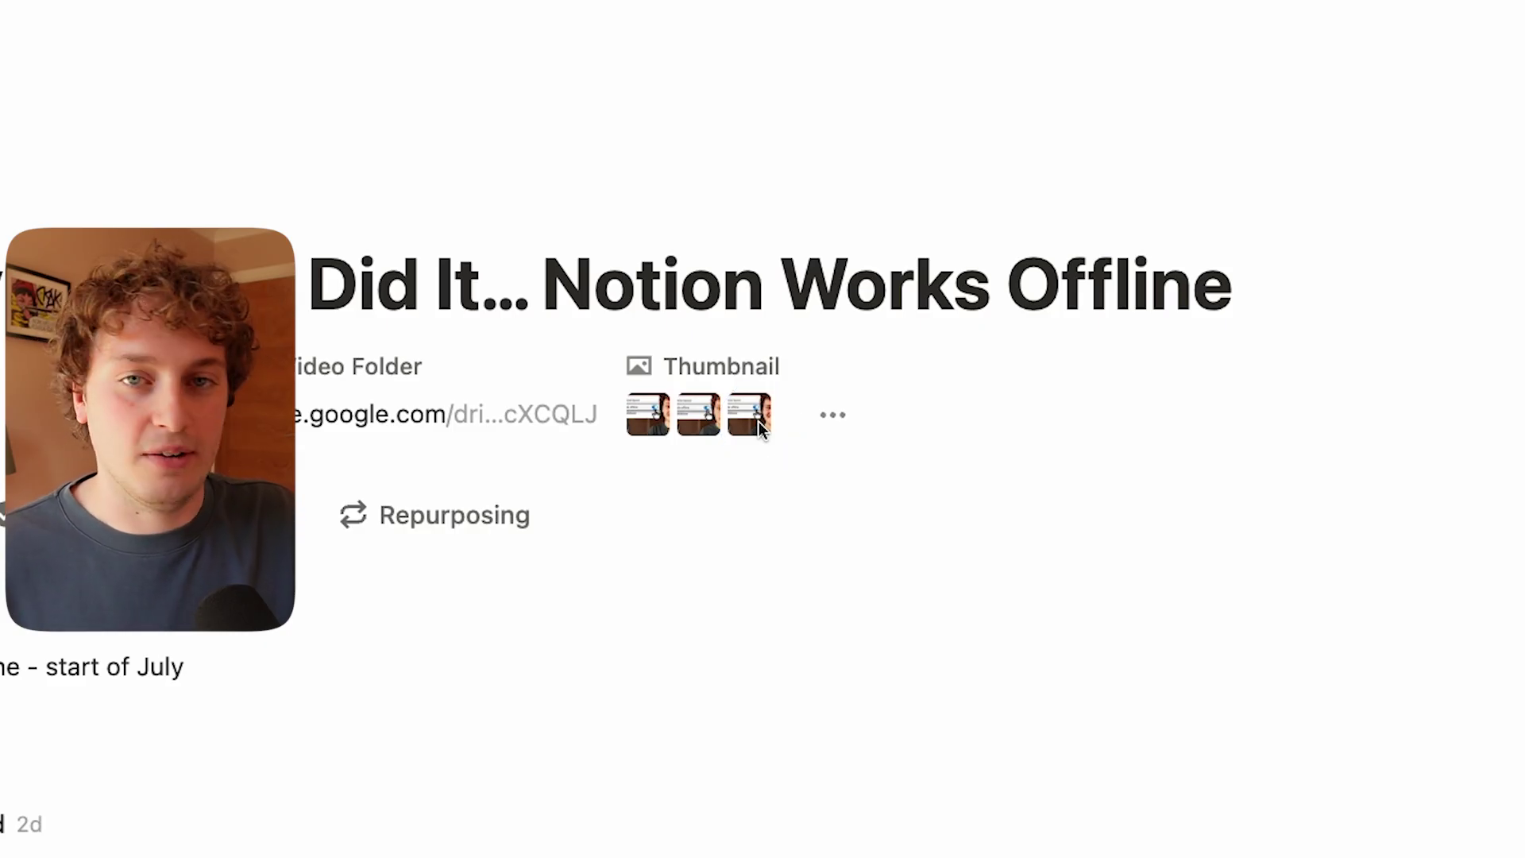
scroll(752, 439, down, 5)
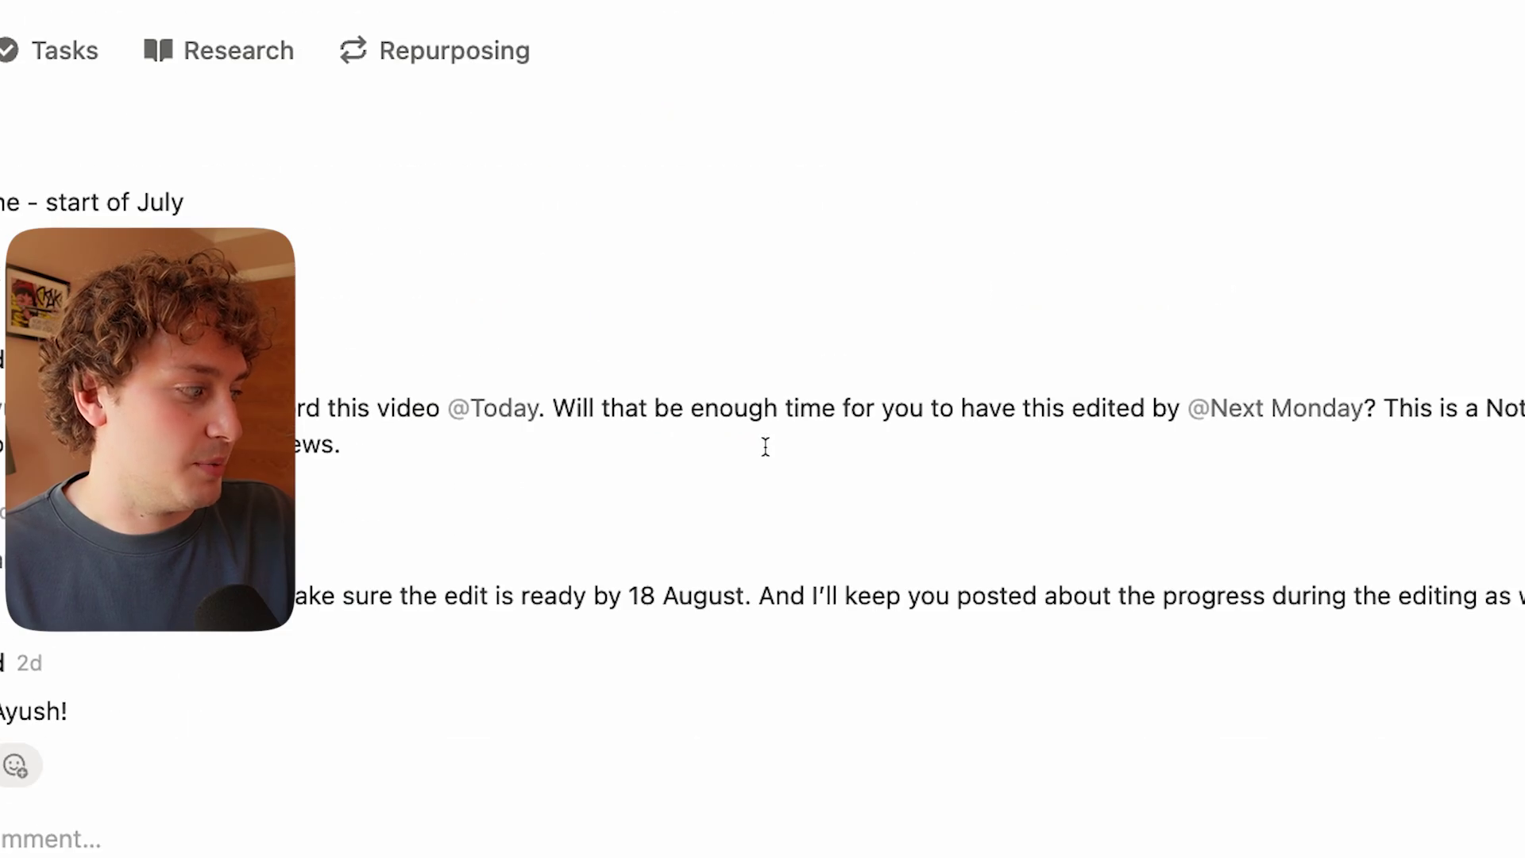
Step: Post the comment 'djvbwdjlbvdklw' on the page while offline
click(44, 831)
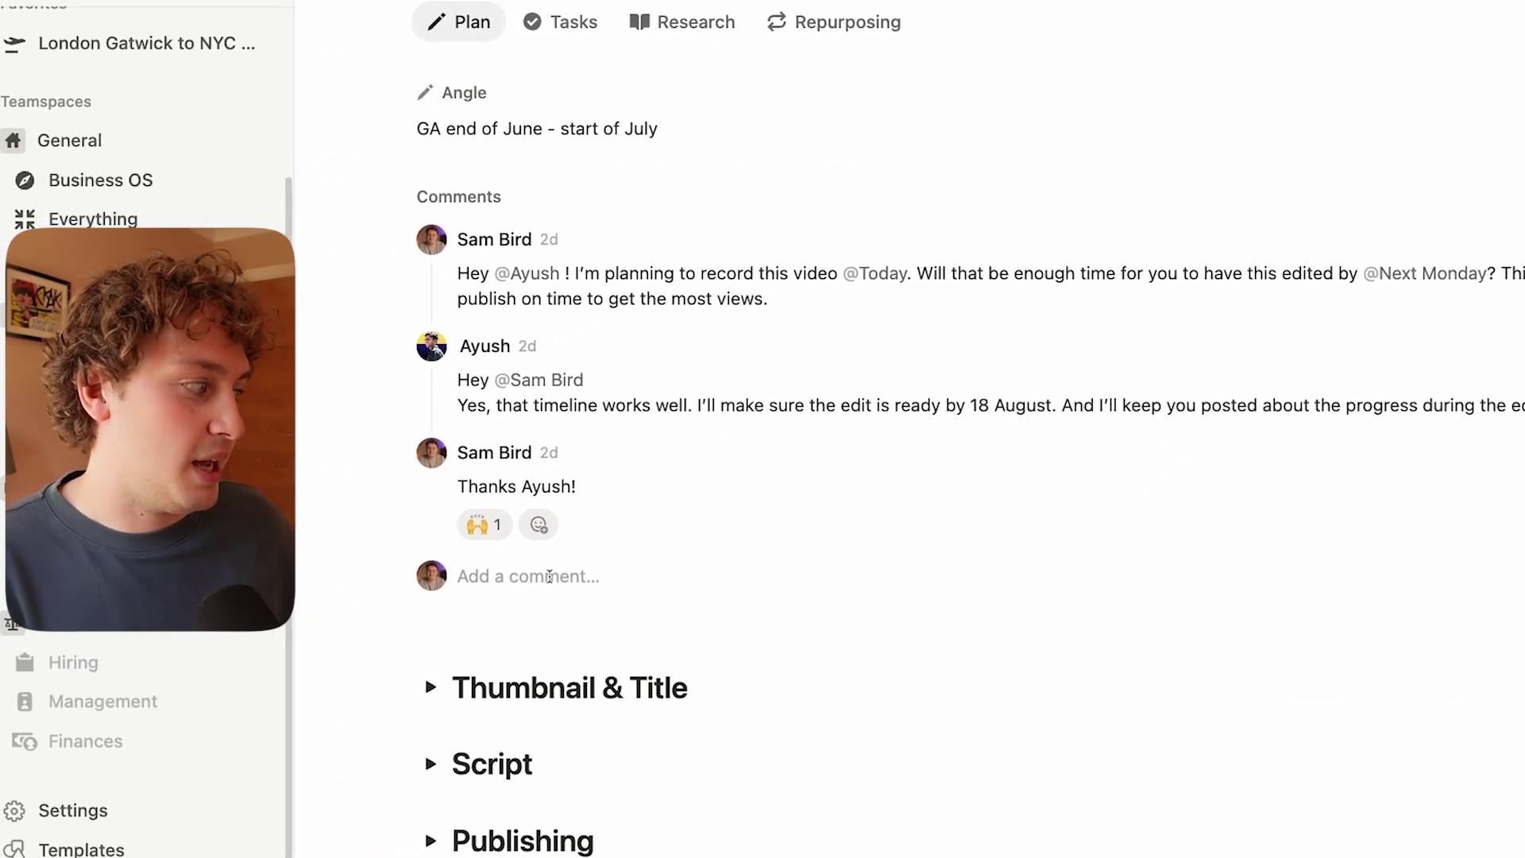
text(djvbwdjlbvdklw)
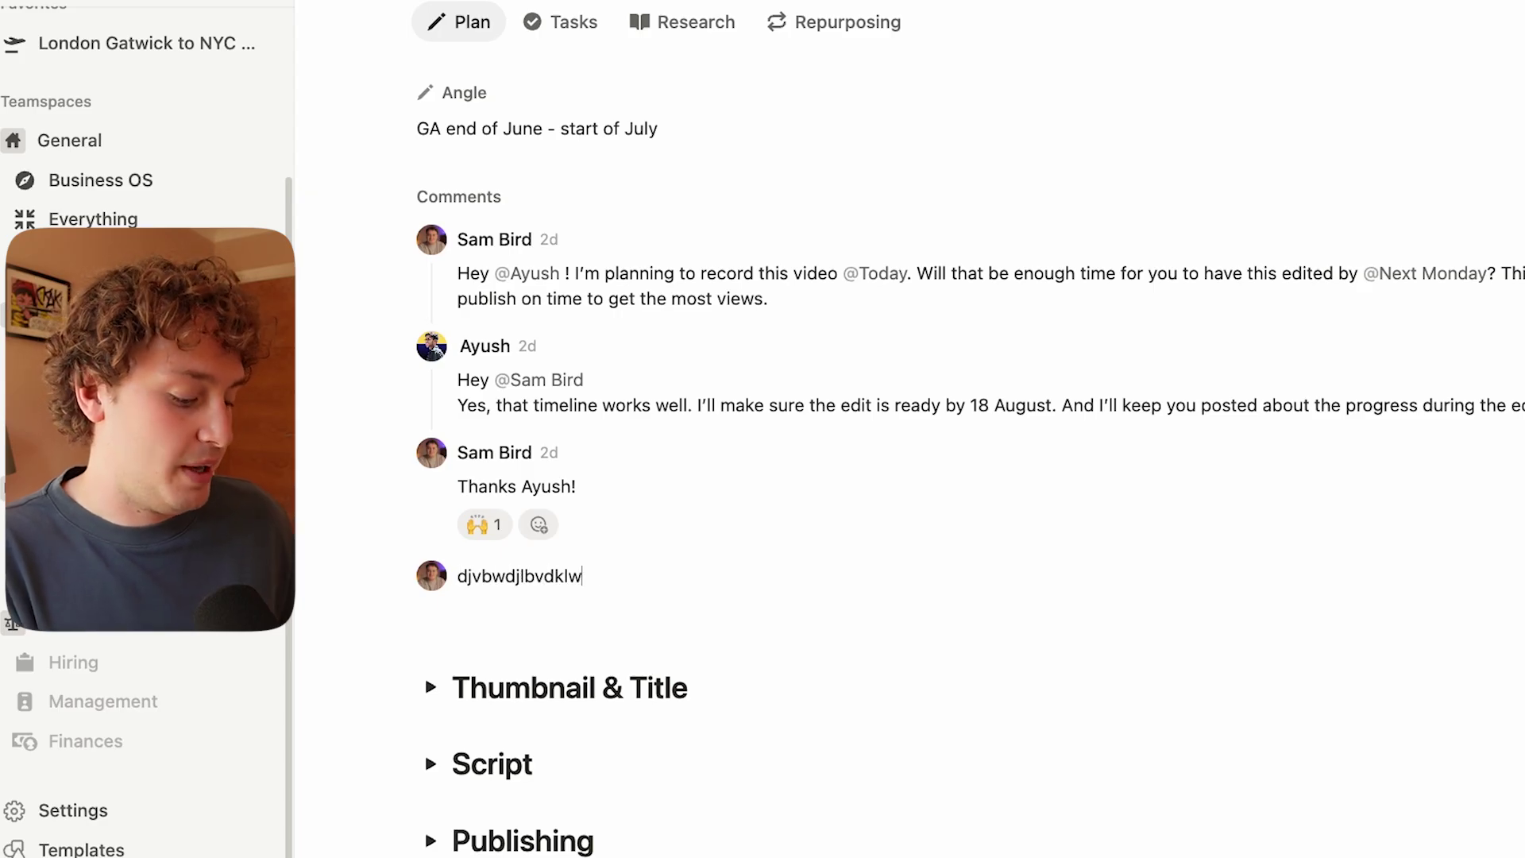
key(Return)
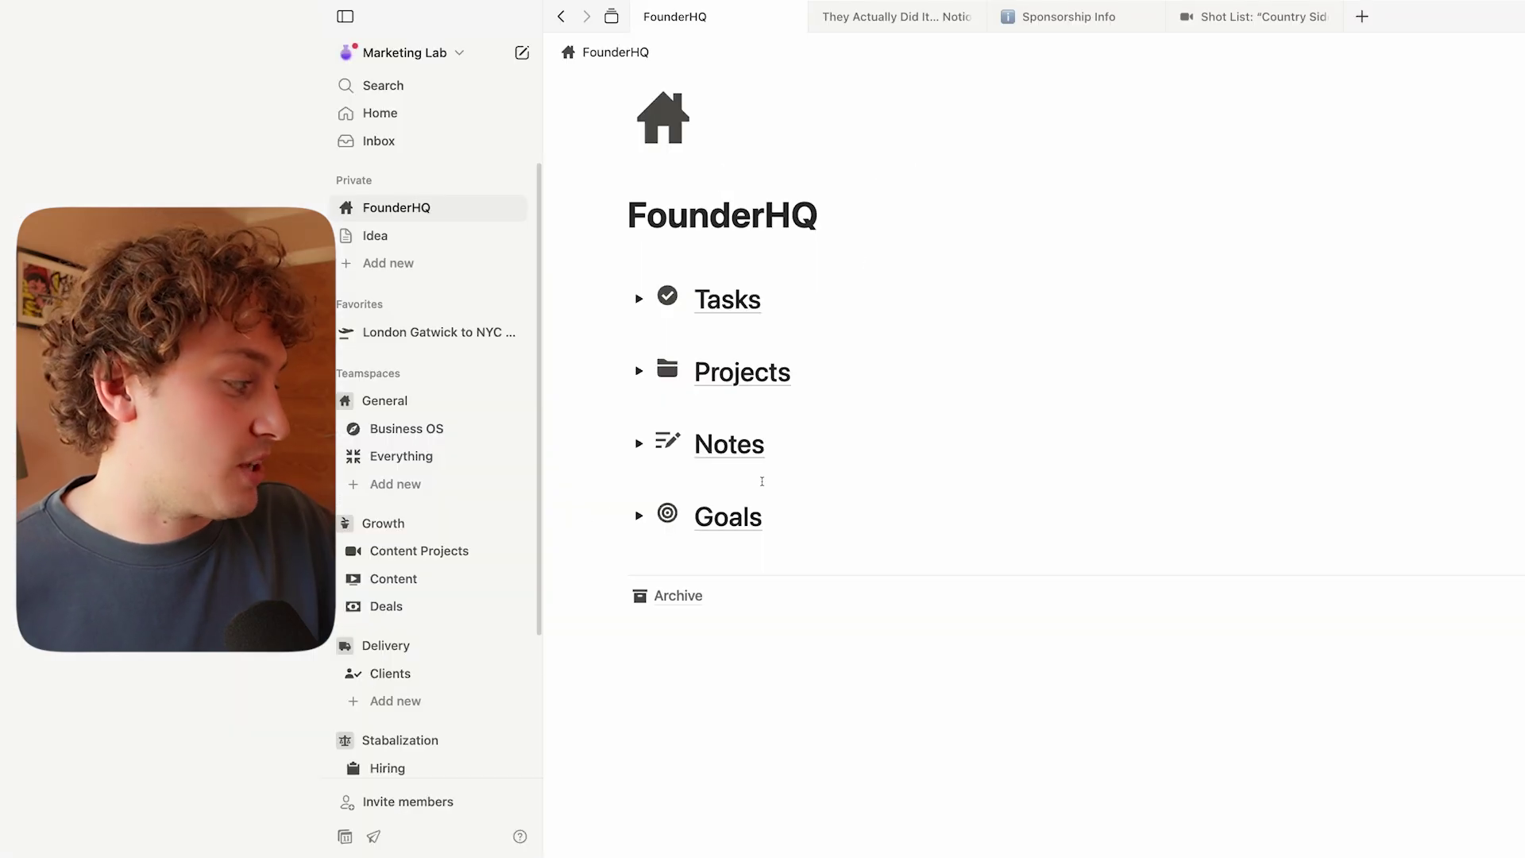
Step: Review the downloaded pages in Settings > Offline, then close settings back to FounderHQ
scroll(409, 687, down, 3)
click(407, 686)
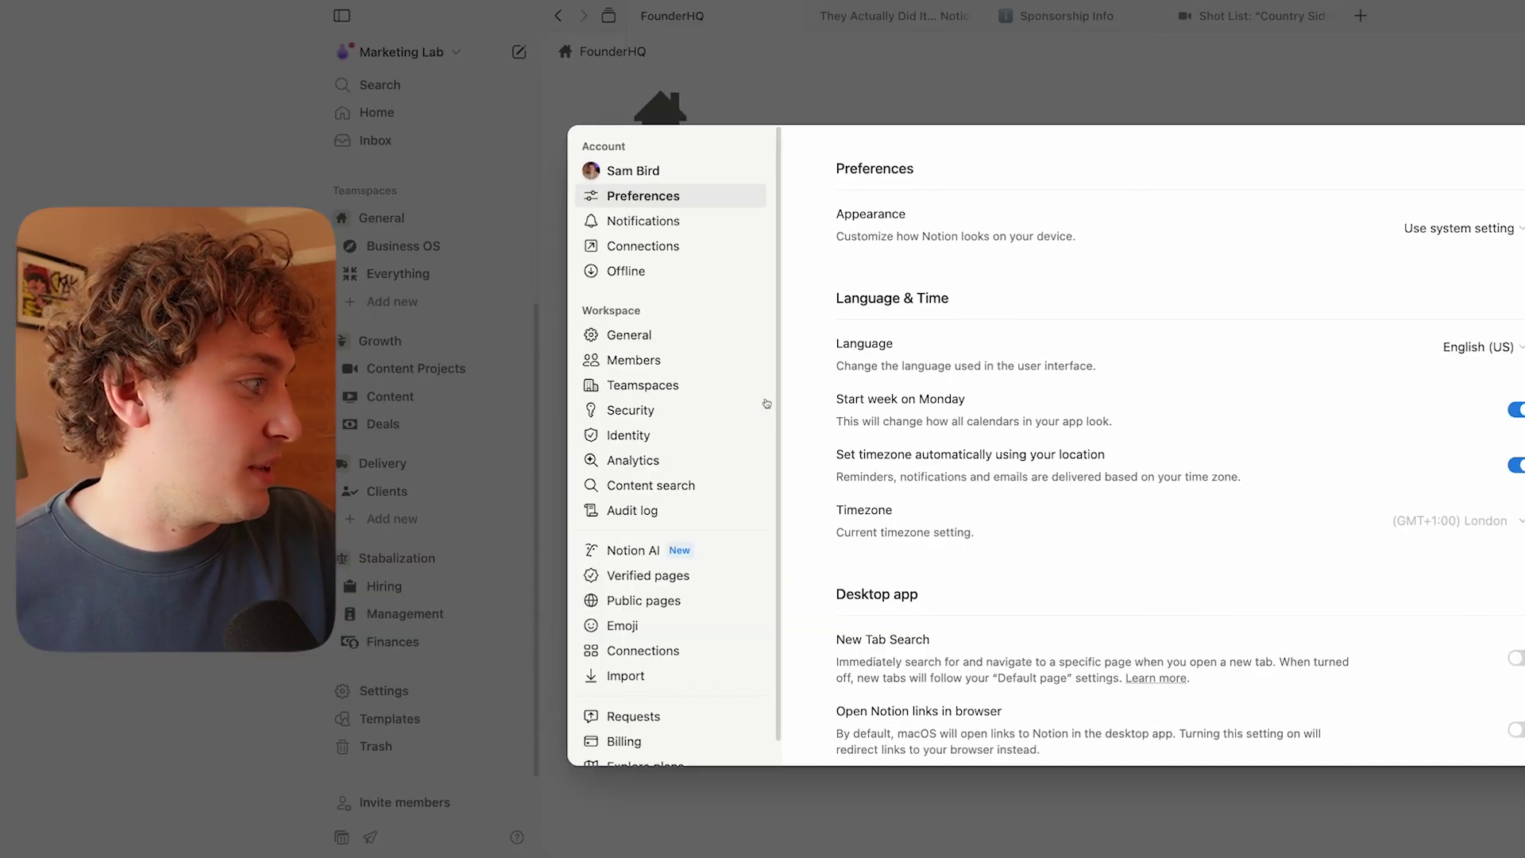
click(616, 272)
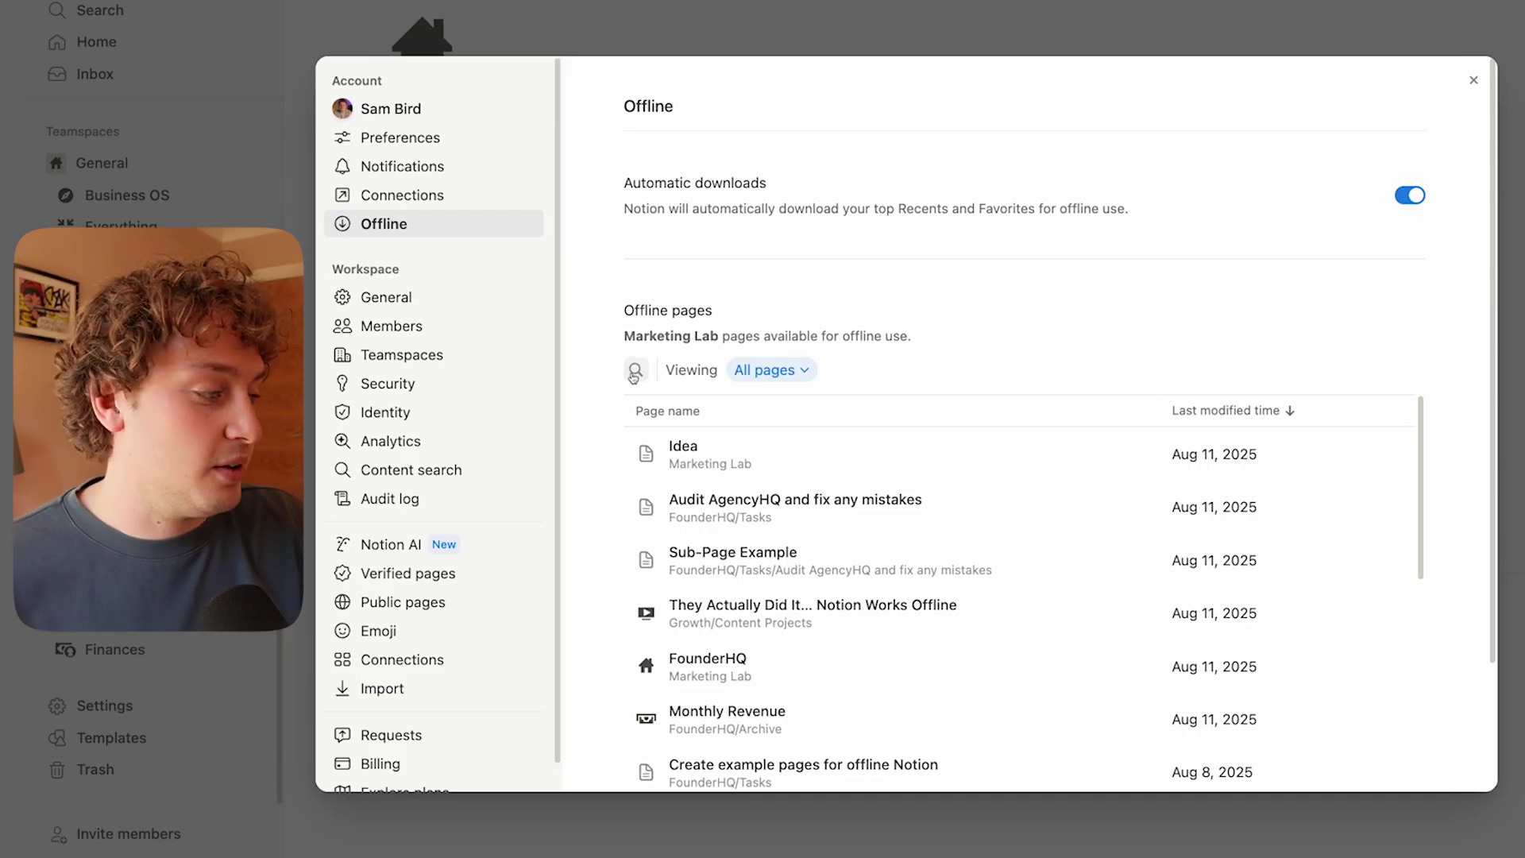
scroll(1017, 595, down, 5)
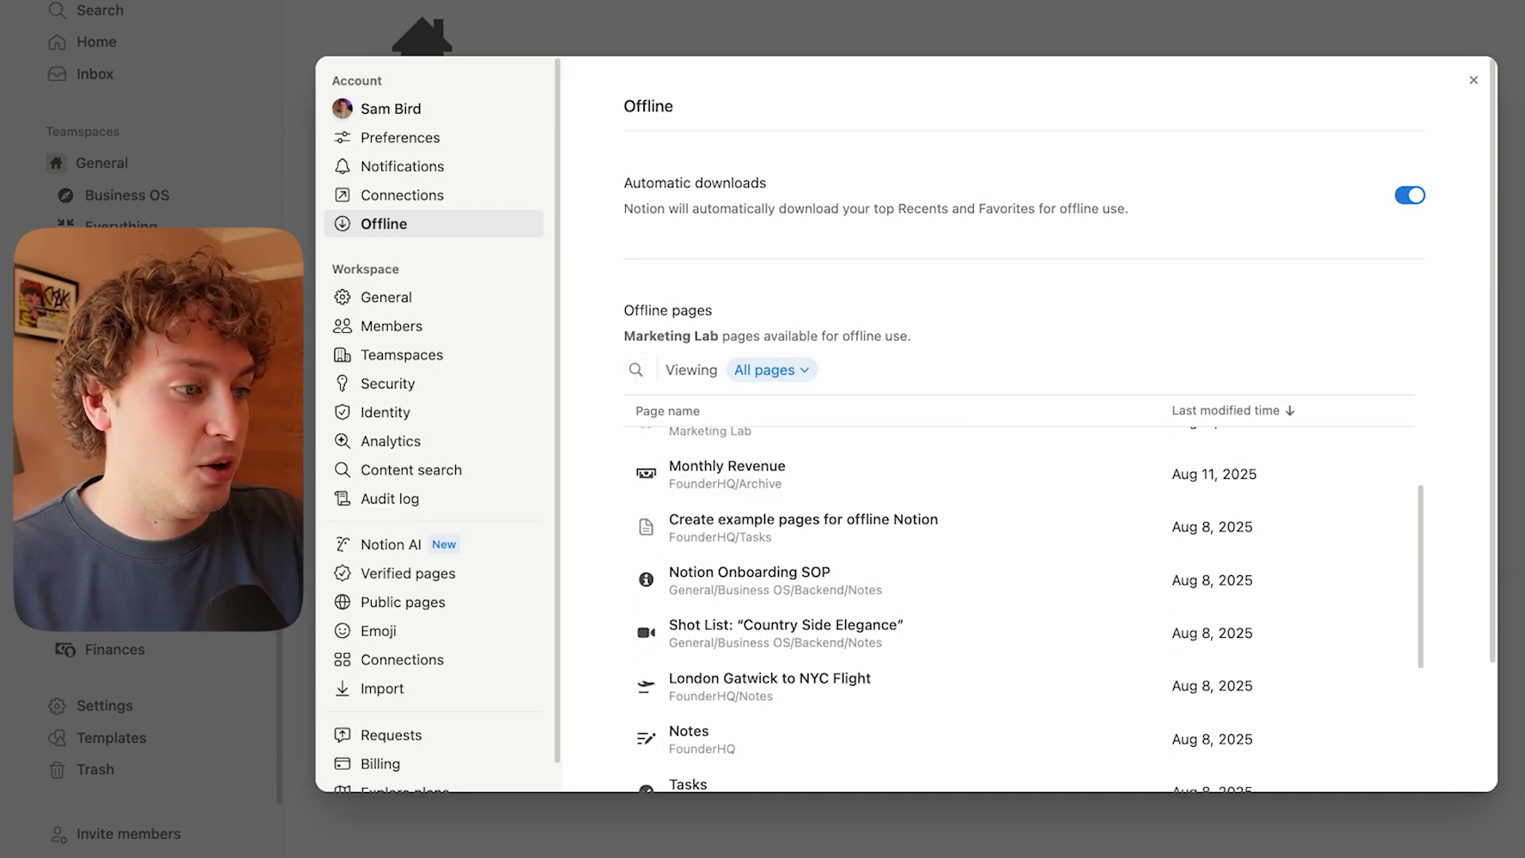
key(Escape)
Step: Expand FounderHQ's Tasks database and make the Audit AgencyHQ task available offline
click(394, 255)
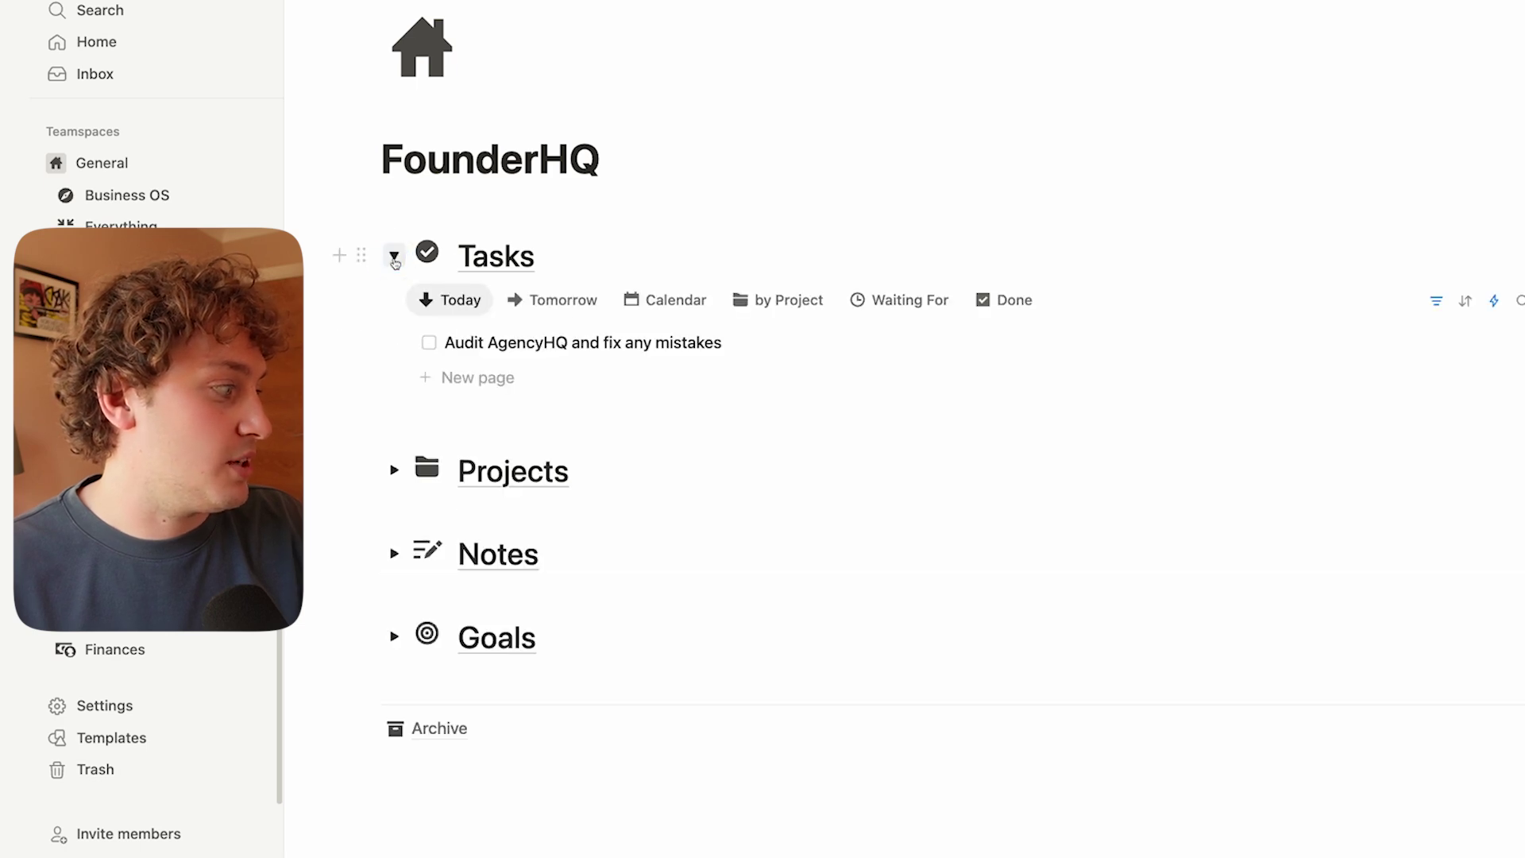
click(468, 378)
click(1497, 51)
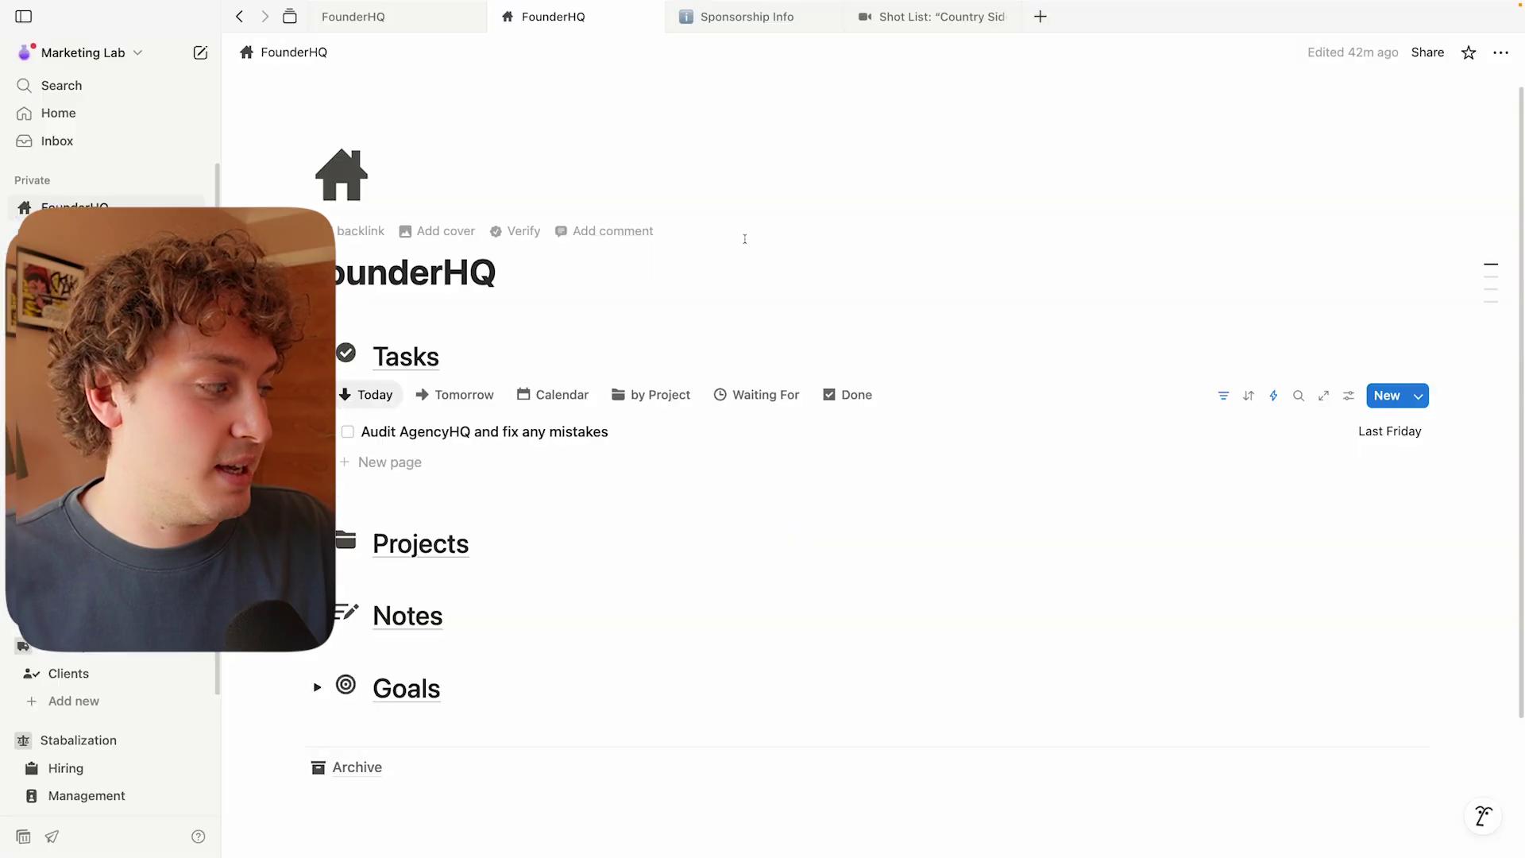
Step: Turn on Available offline for the Sub-Page Example page inside the Audit AgencyHQ task
click(561, 433)
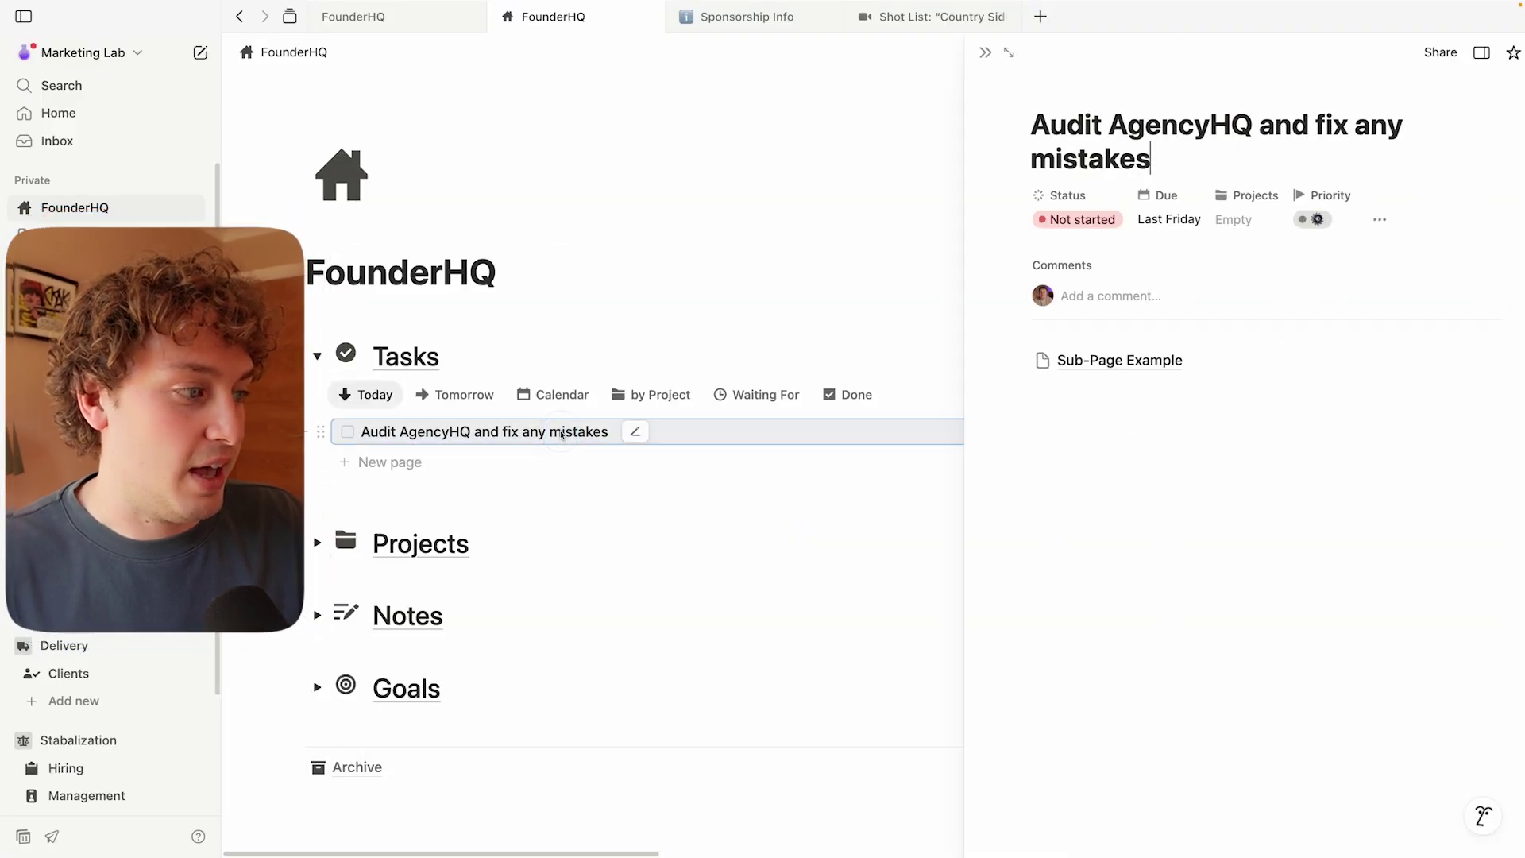
click(1057, 361)
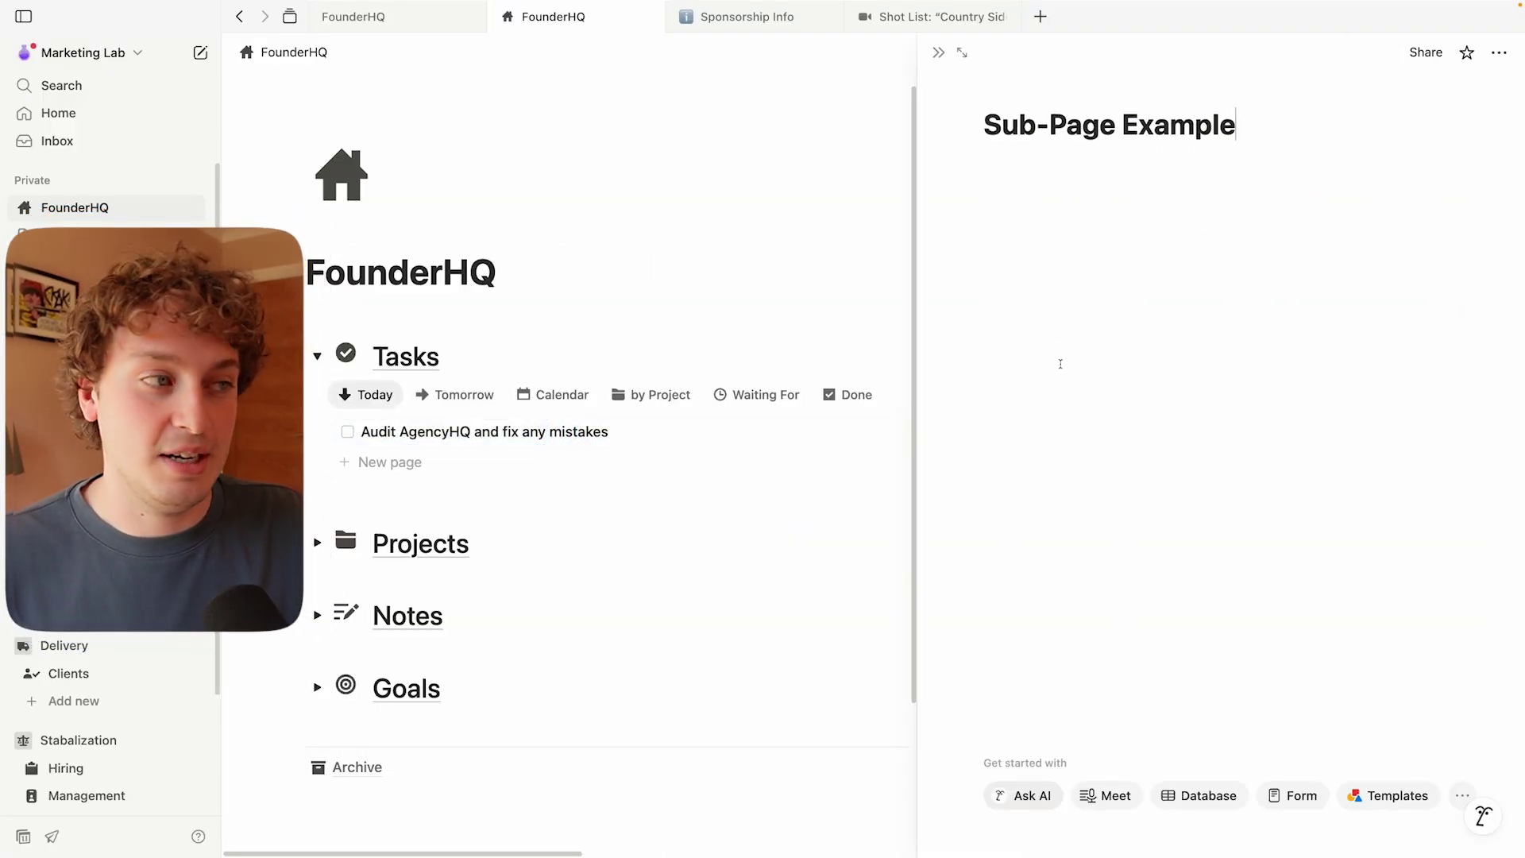
click(1500, 53)
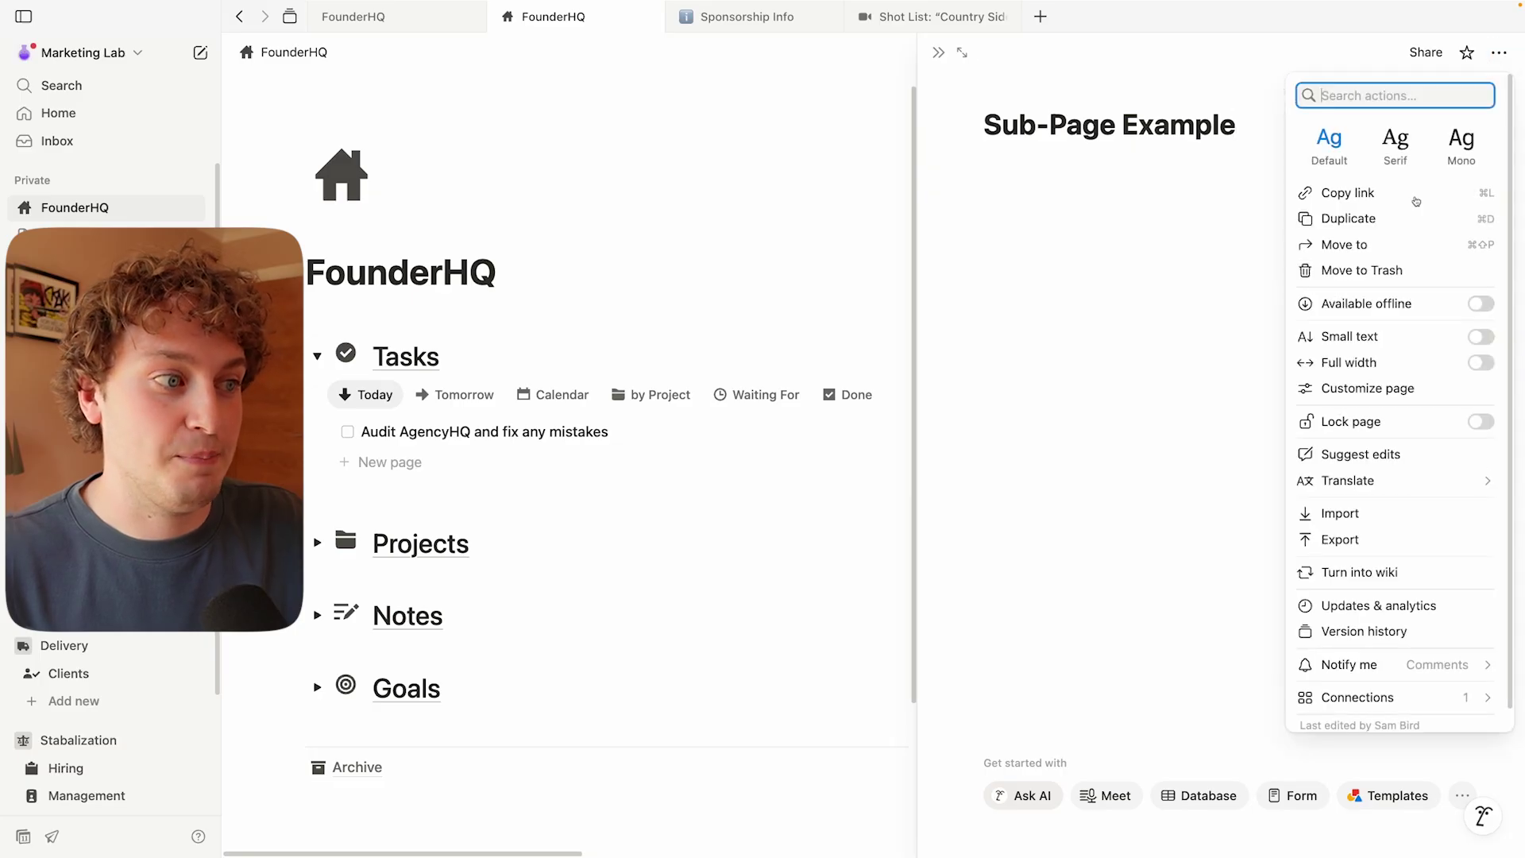
click(1479, 304)
click(1258, 306)
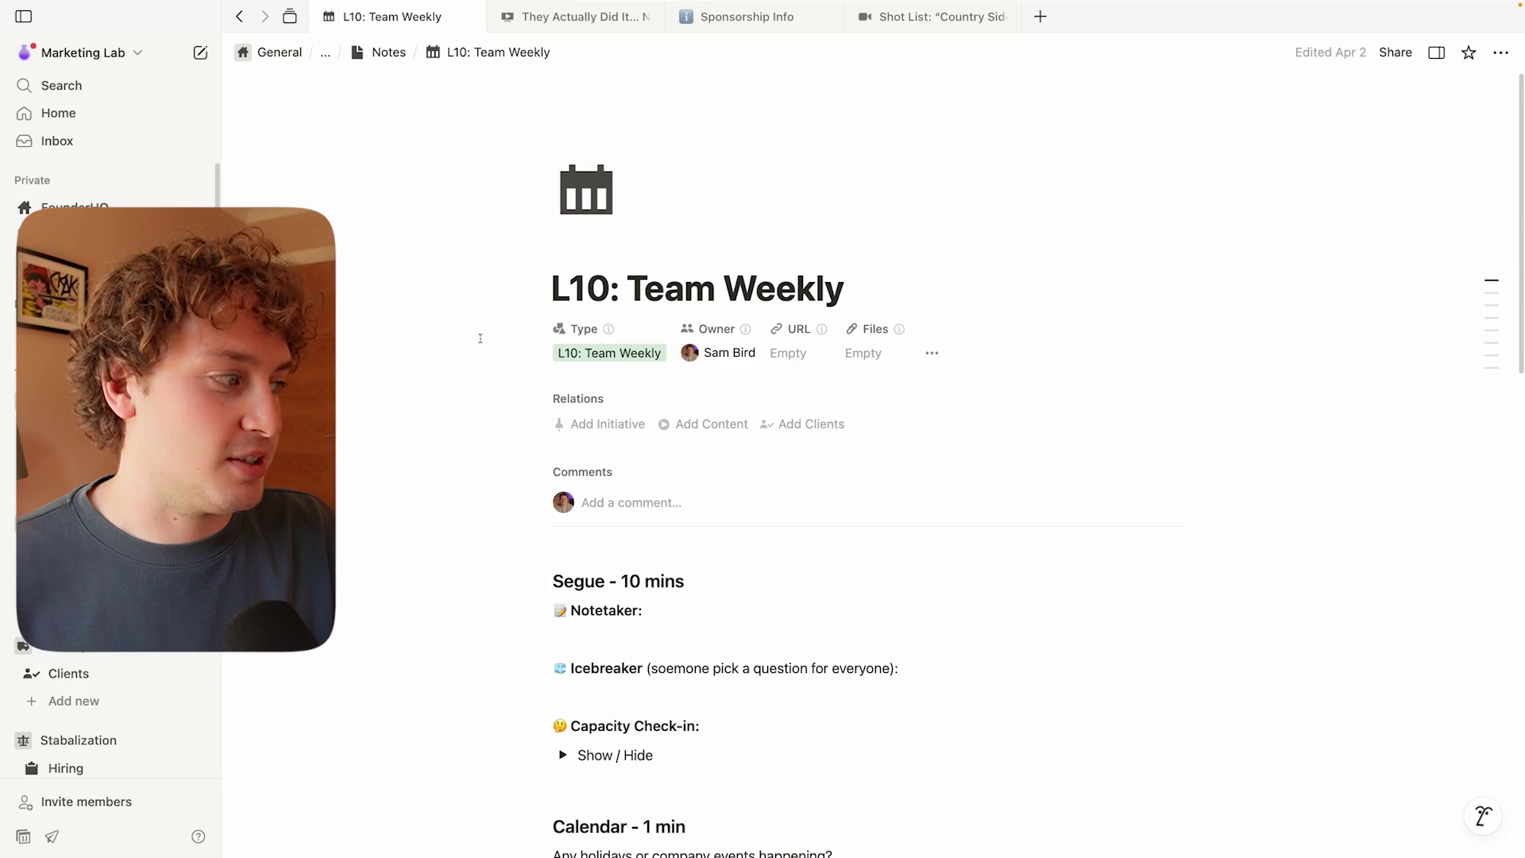
Step: Scroll through the L10: Team Weekly page's agenda sections
scroll(480, 334, down, 3)
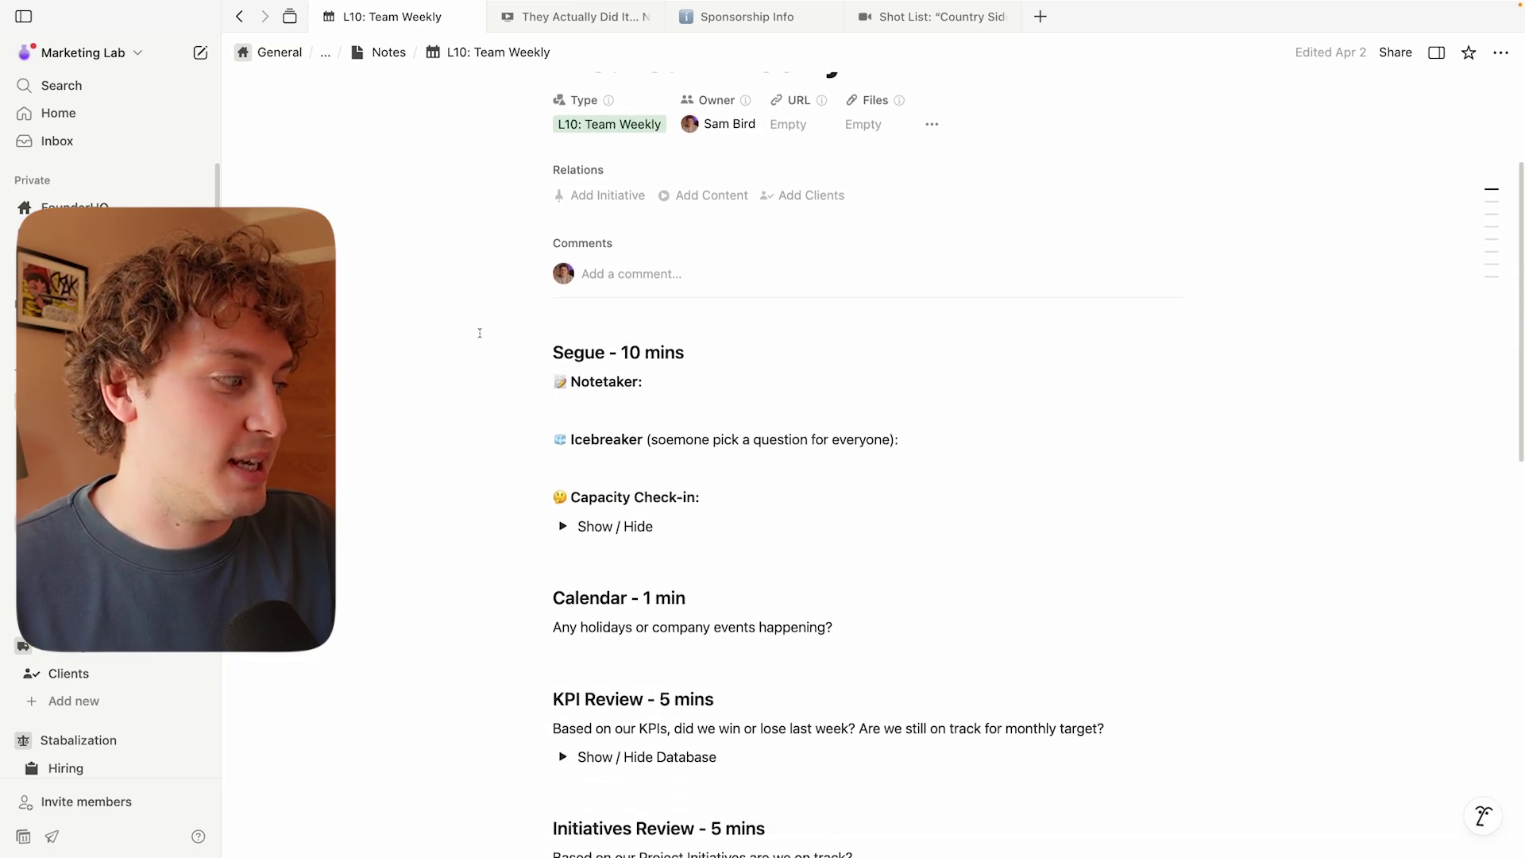
scroll(480, 333, down, 3)
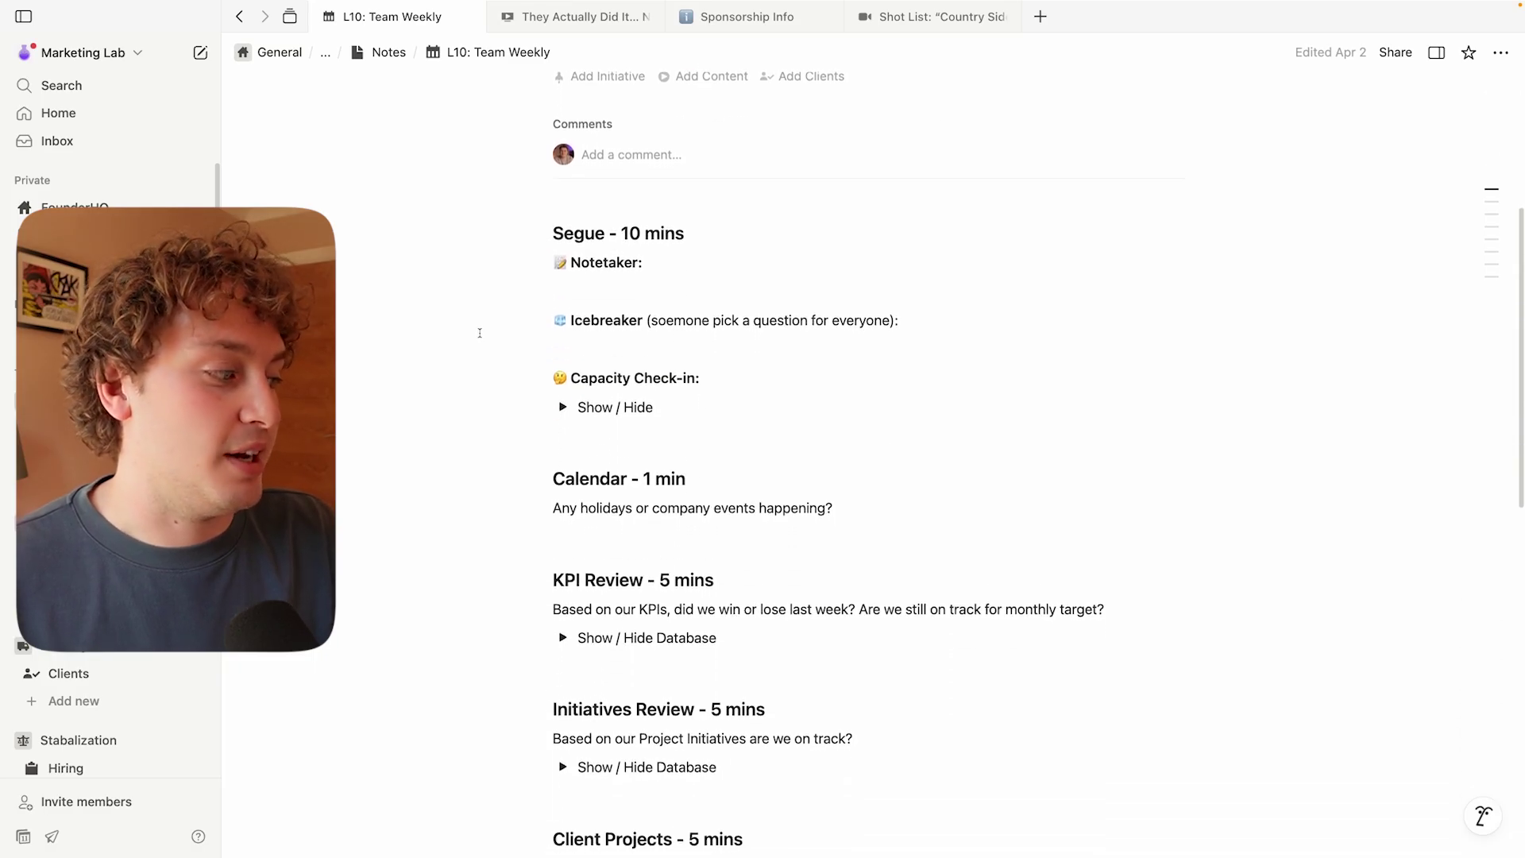
scroll(480, 333, up, 1)
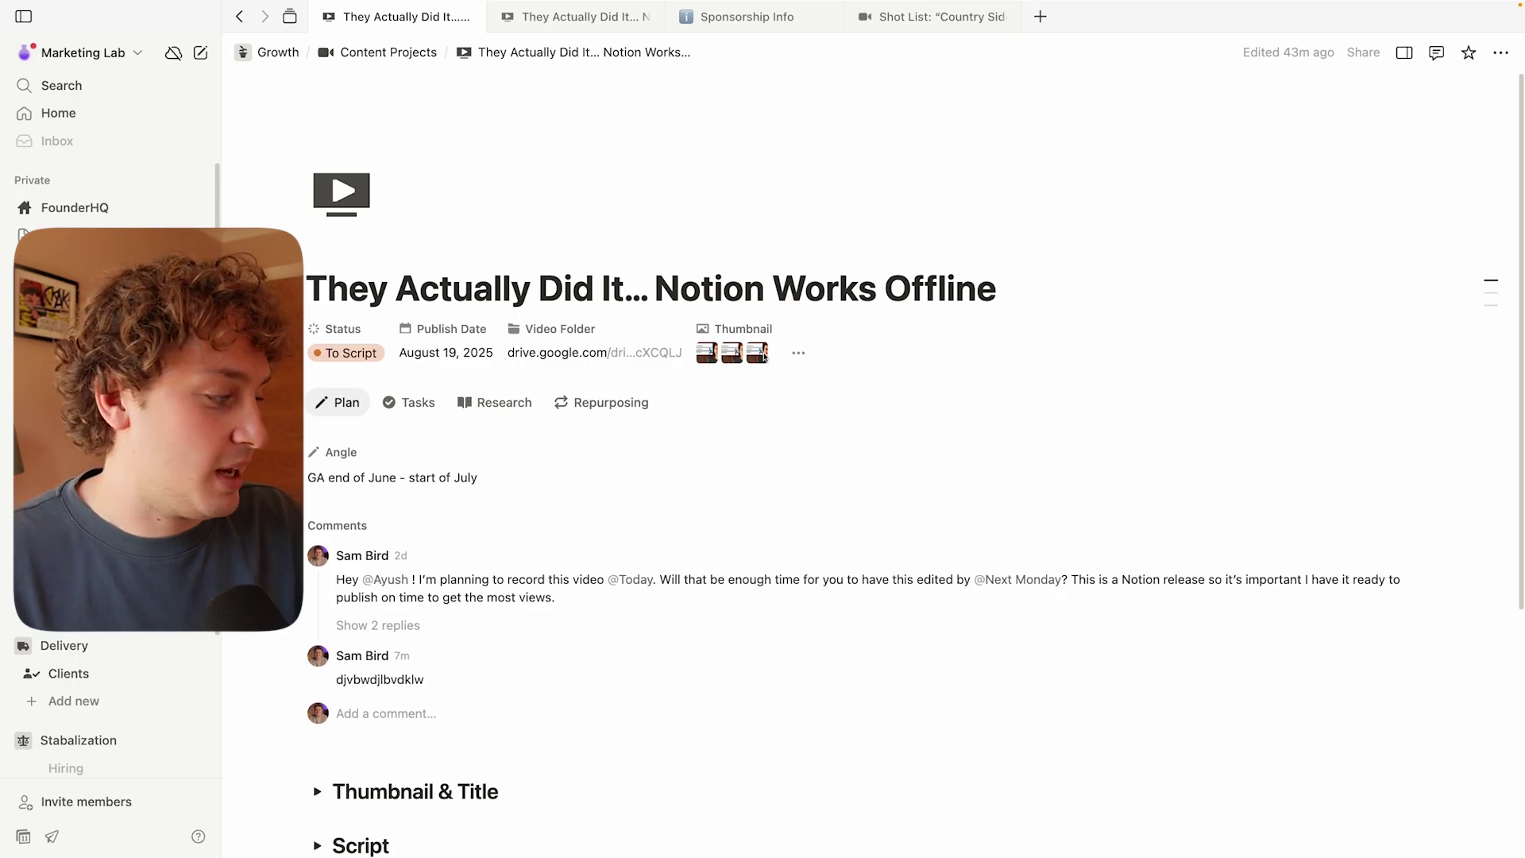
Step: Expand Thumbnail & Title and both Ideas toggles to show the 10-thumbnail and 20-title AI prompts
scroll(763, 355, down, 5)
click(317, 431)
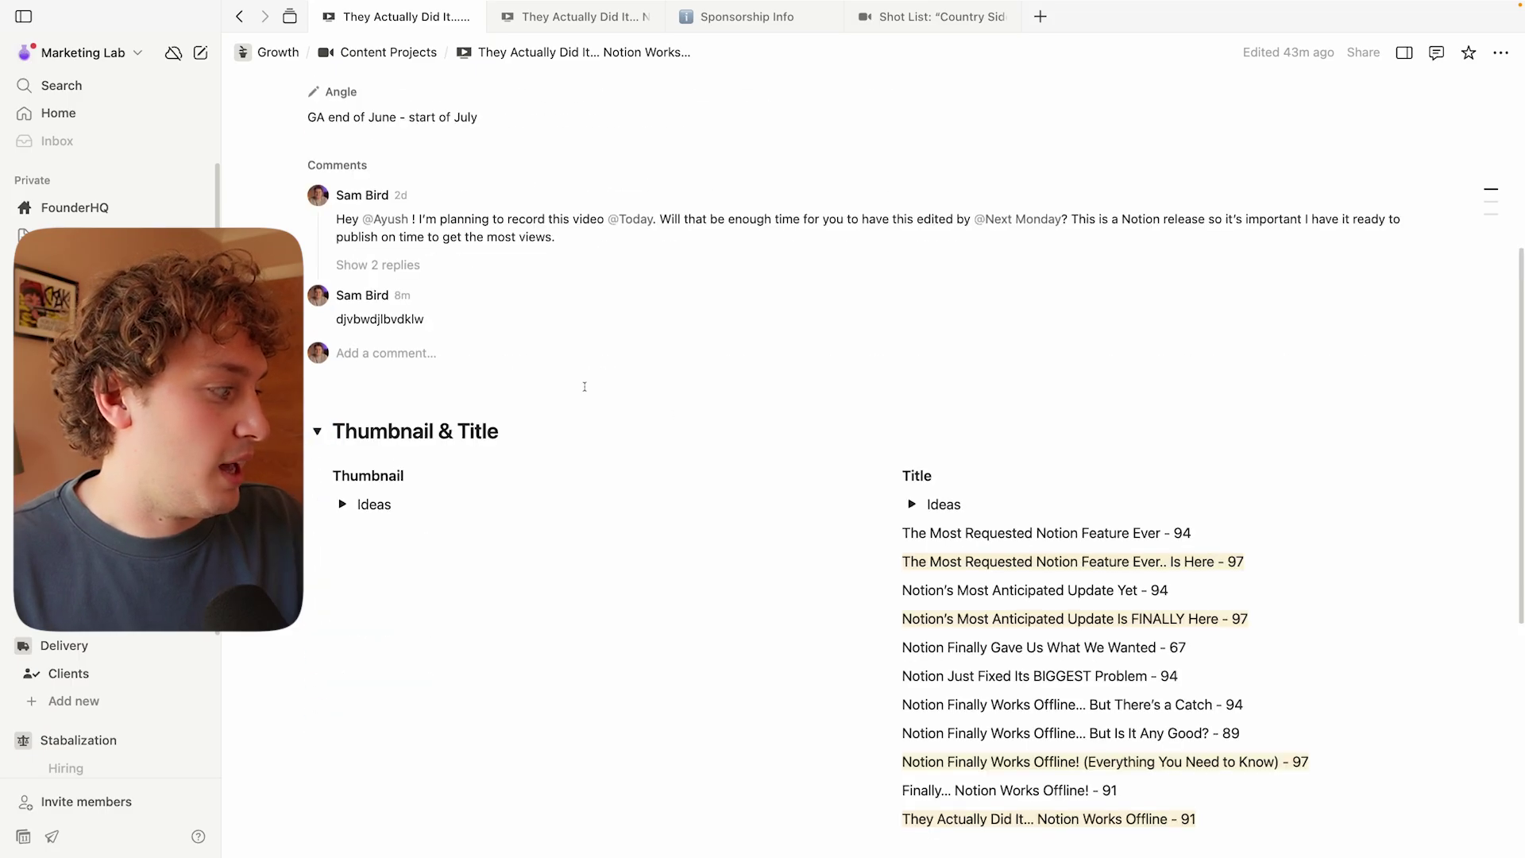
scroll(341, 318, down, 3)
click(341, 304)
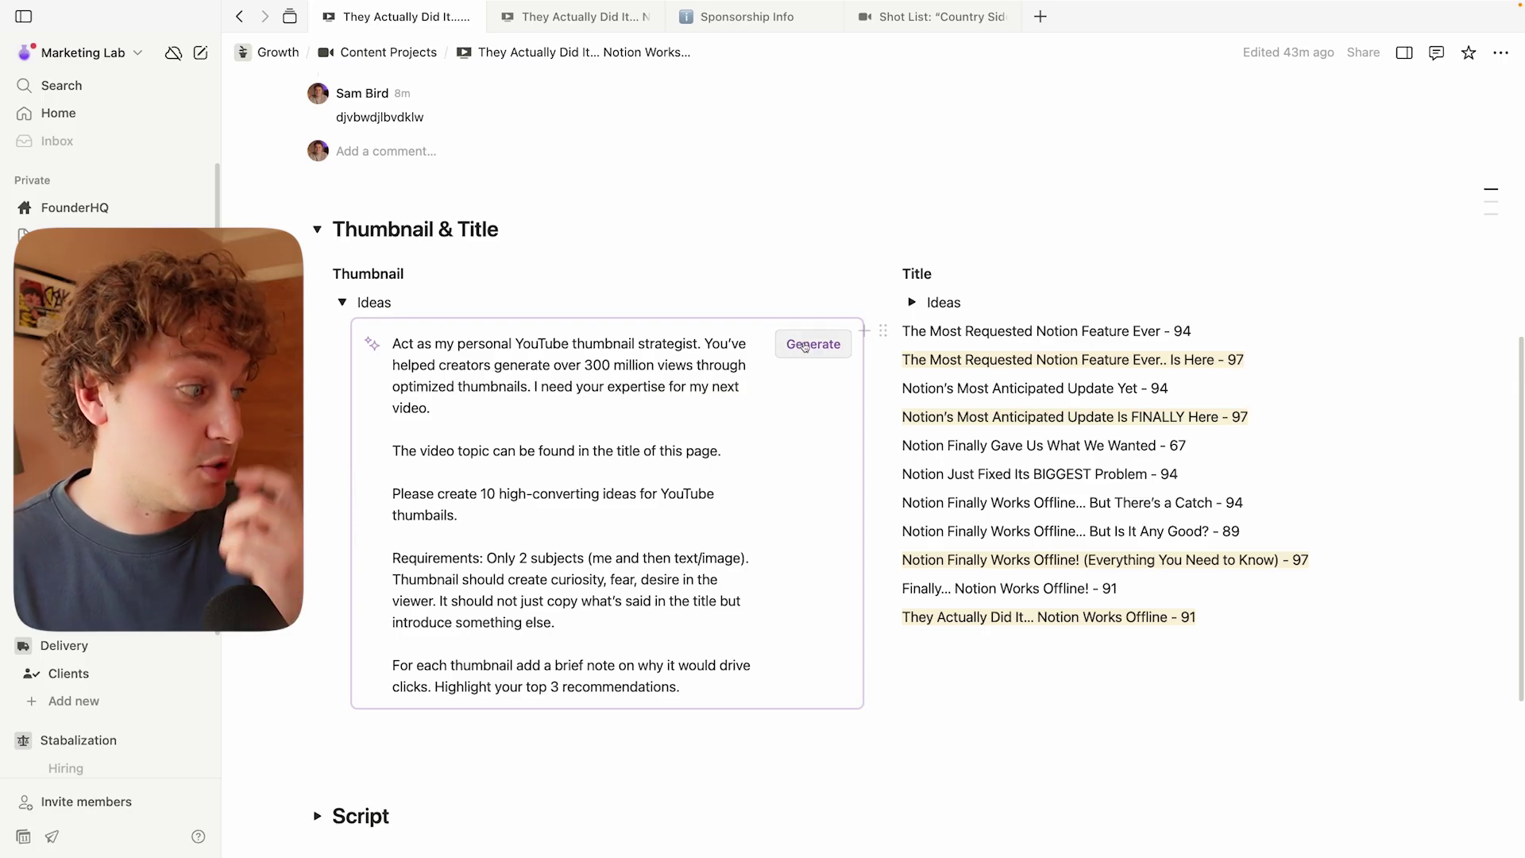
click(912, 302)
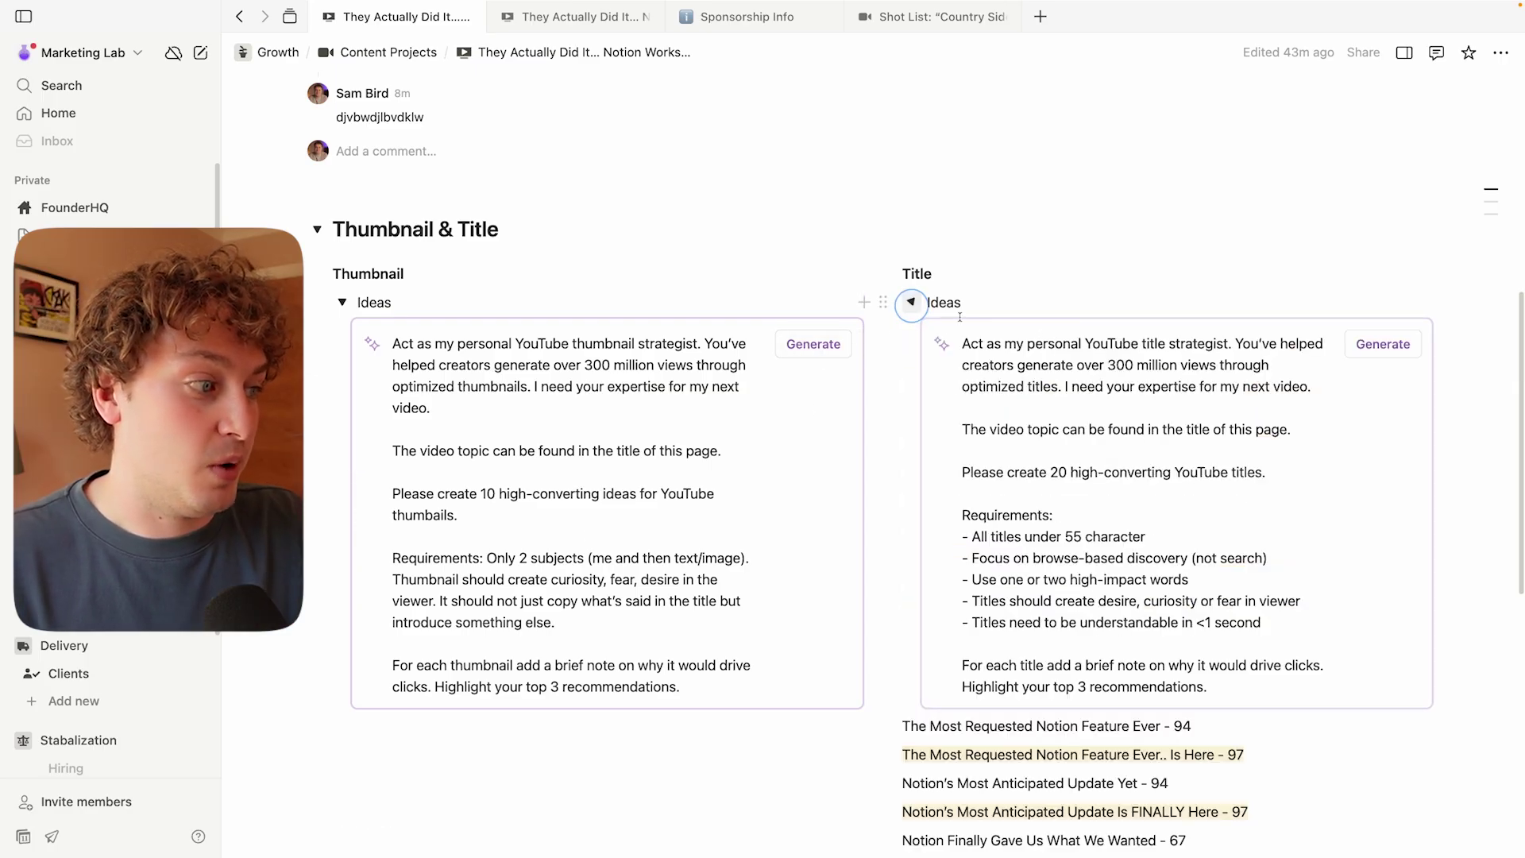